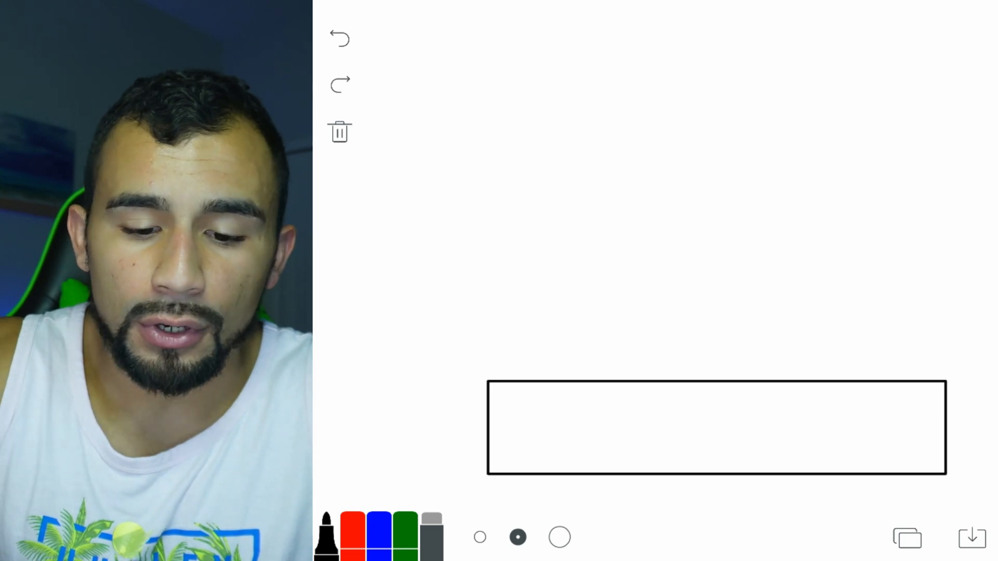
Draw a second rectangle above the first and label them Server (lower) and Hyper (upper).
mouse_move(484, 277)
left_mouse_down()
mouse_move(530, 314)
mouse_move(716, 358)
mouse_move(961, 368)
left_mouse_up()
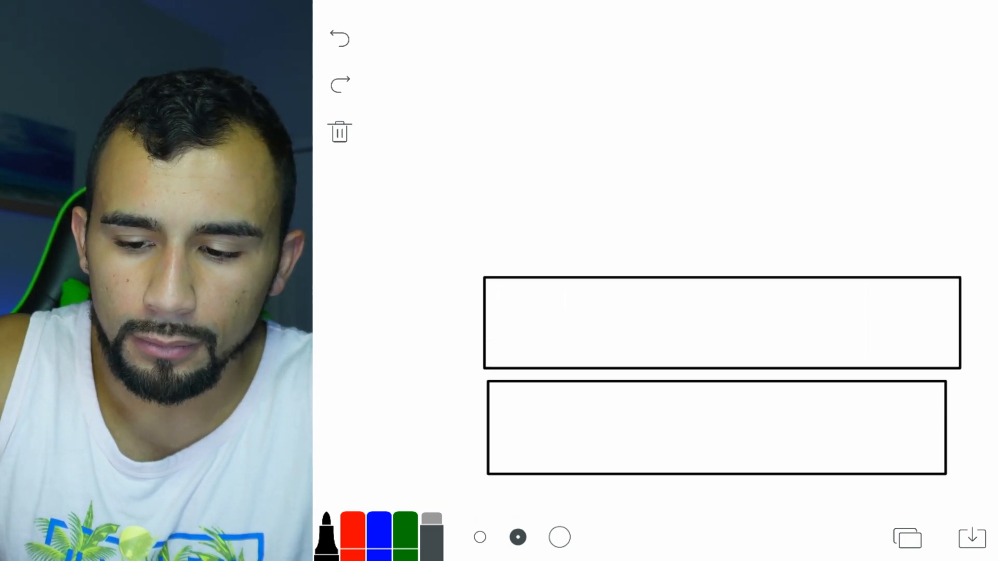
mouse_move(557, 444)
left_mouse_down()
mouse_move(572, 449)
mouse_move(591, 417)
mouse_move(639, 448)
left_mouse_up()
mouse_move(656, 431)
left_mouse_down()
mouse_move(657, 442)
mouse_move(720, 433)
left_mouse_up()
left_click_drag(751, 435, 769, 456)
left_click_drag(786, 422, 814, 422)
left_click_drag(567, 294, 573, 346)
left_click_drag(593, 284, 601, 344)
mouse_move(576, 321)
left_mouse_down()
mouse_move(652, 337)
mouse_move(643, 359)
left_mouse_up()
mouse_move(674, 323)
left_mouse_down()
mouse_move(691, 327)
mouse_move(678, 367)
left_mouse_up()
left_click_drag(715, 333, 743, 344)
left_click_drag(759, 343, 767, 323)
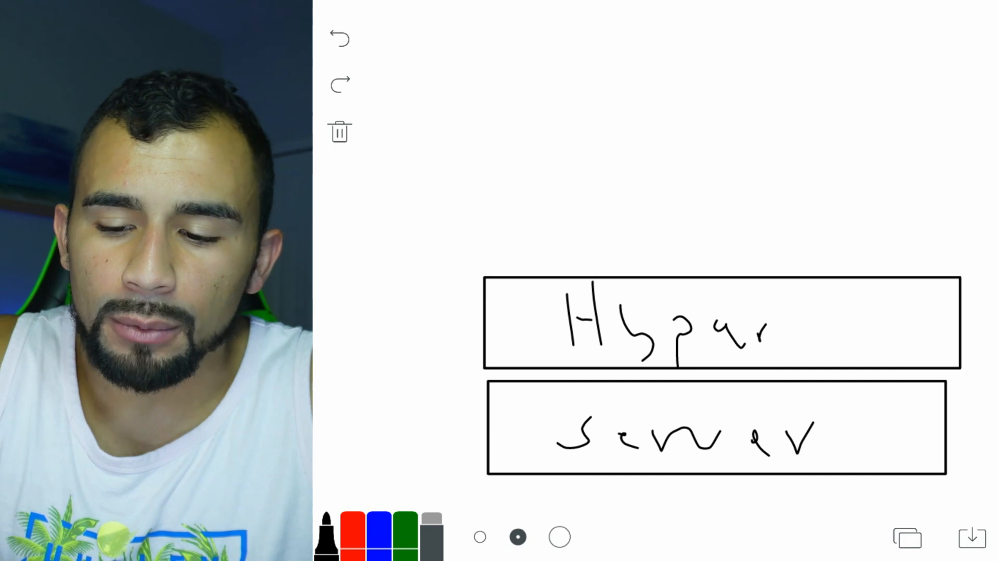
Draw three small guest boxes side by side above the Hyper layer.
left_click_drag(470, 172, 580, 258)
left_click_drag(626, 167, 752, 260)
left_click_drag(818, 167, 938, 258)
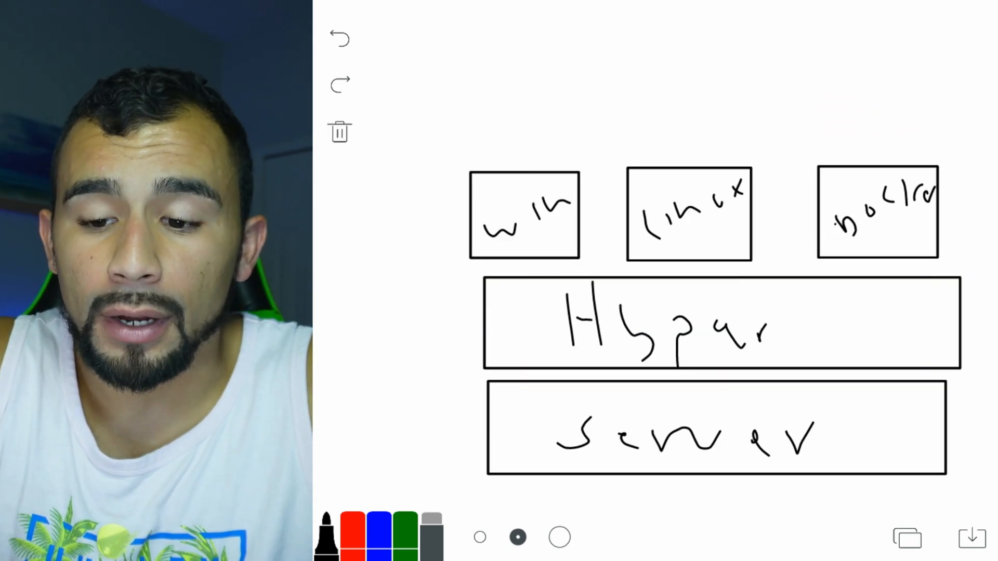
Draw arrows pointing at the Hyper box, the win, linux and right-hand boxes, and Server.
left_click_drag(361, 327, 465, 327)
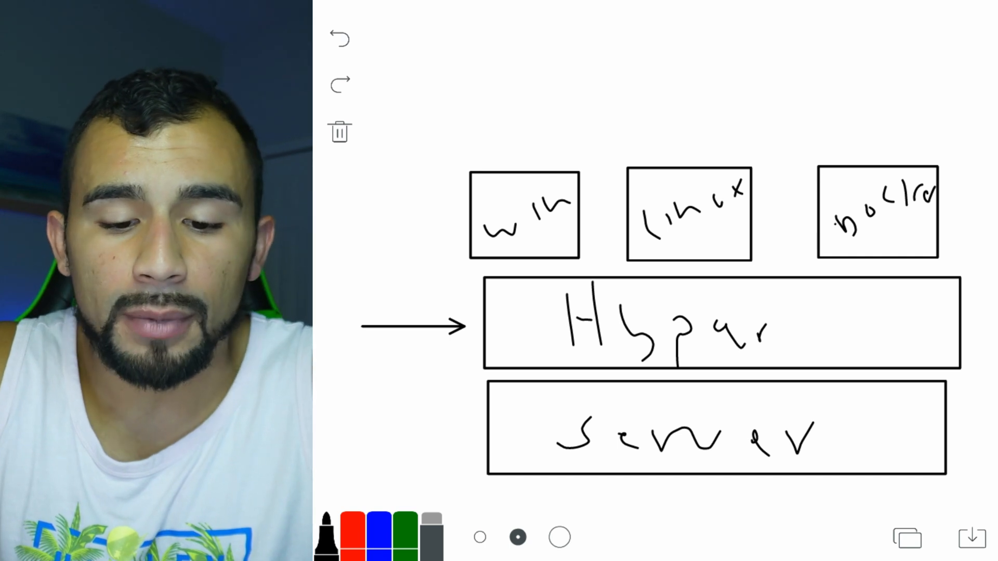
left_click_drag(486, 97, 539, 165)
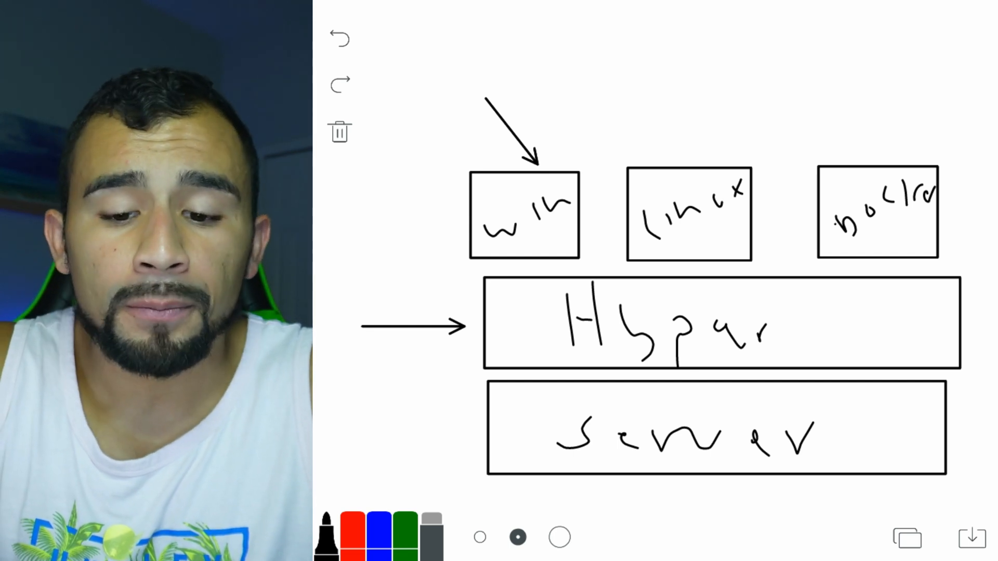
left_click_drag(670, 71, 681, 160)
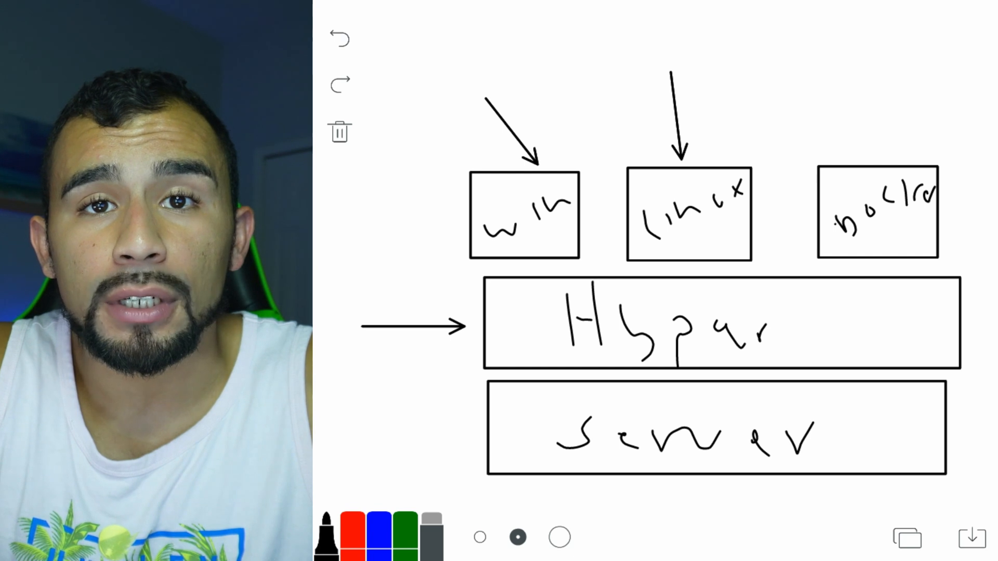
left_click_drag(827, 95, 874, 165)
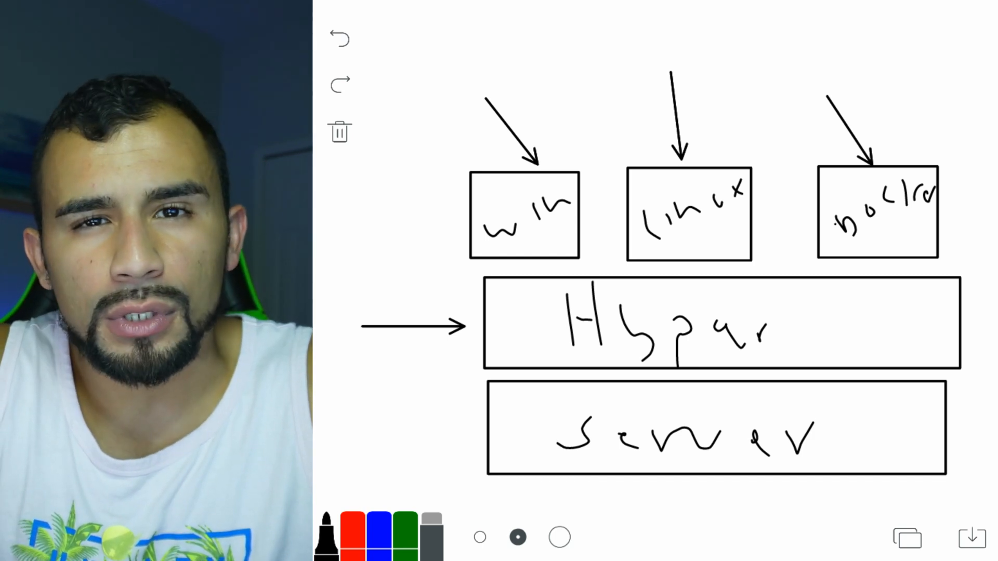
mouse_move(357, 430)
left_mouse_down()
mouse_move(472, 441)
mouse_move(456, 449)
left_mouse_up()
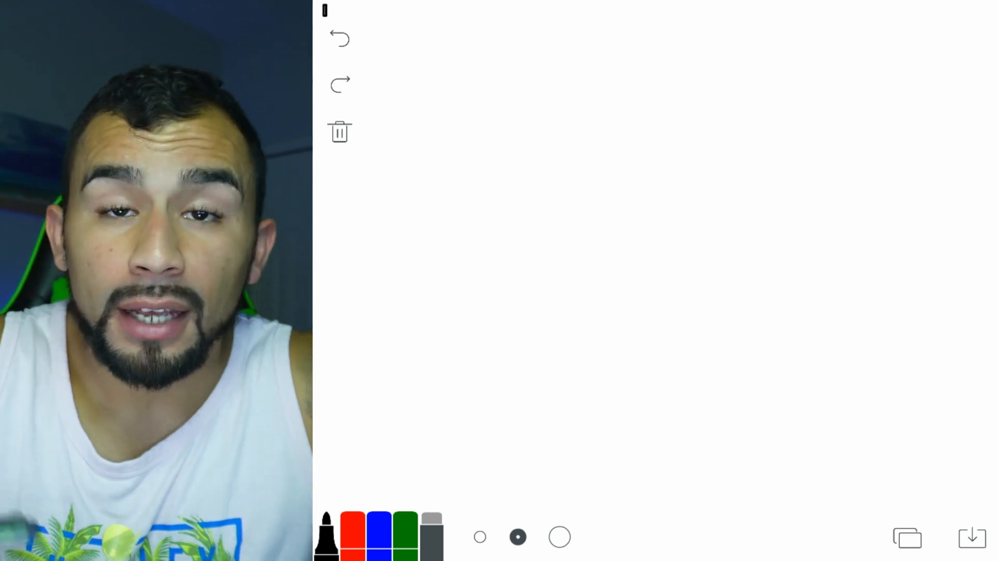
Draw a wide bottom rectangle labelled PC and write Win 10 in the rectangle above.
left_click_drag(499, 359, 991, 454)
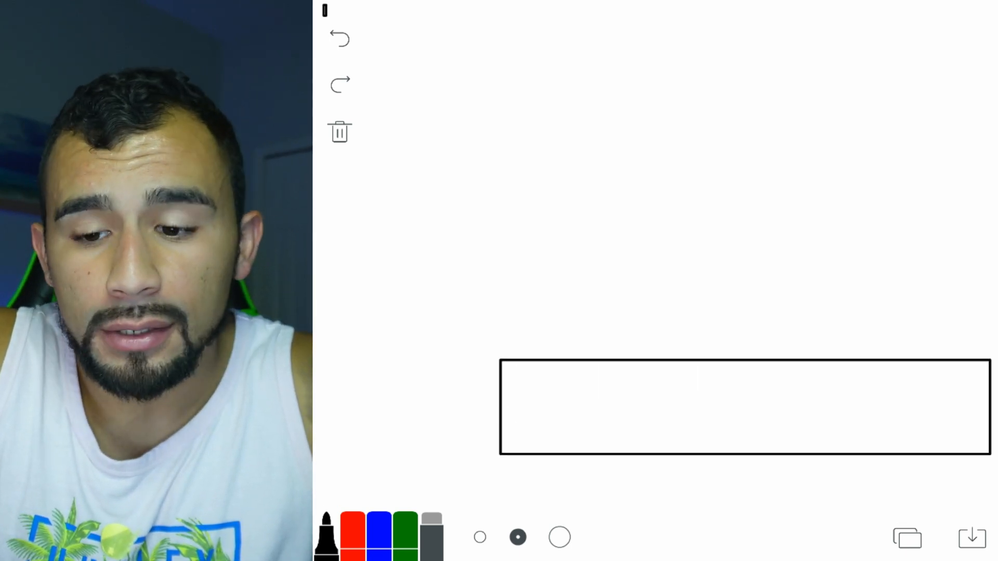
mouse_move(647, 436)
left_mouse_down()
mouse_move(656, 401)
mouse_move(718, 431)
left_mouse_up()
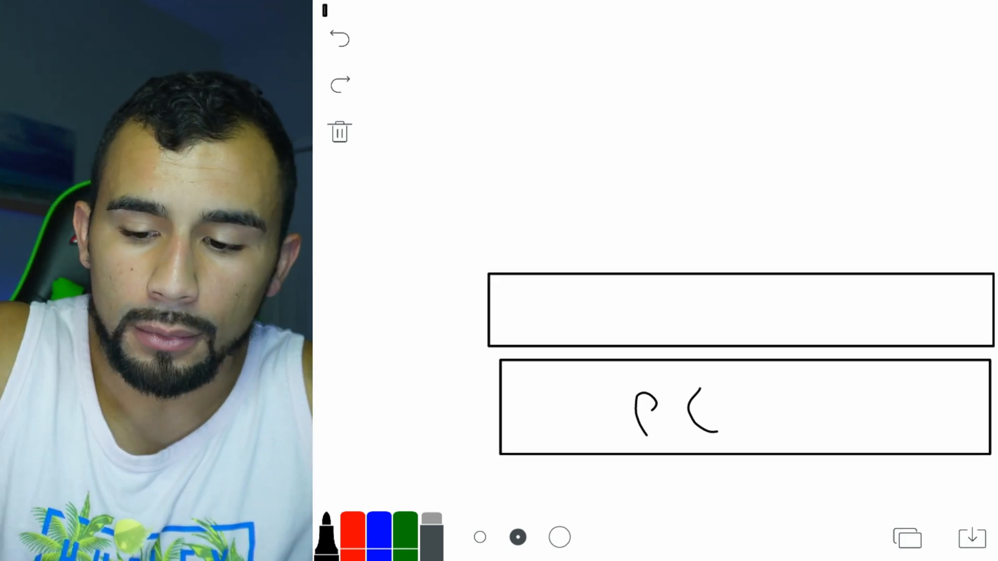
mouse_move(566, 291)
left_mouse_down()
mouse_move(577, 308)
mouse_move(631, 304)
left_mouse_up()
mouse_move(651, 301)
left_mouse_down()
mouse_move(664, 332)
mouse_move(698, 309)
mouse_move(728, 327)
left_mouse_up()
left_click_drag(777, 291, 780, 334)
mouse_move(814, 301)
left_mouse_down()
mouse_move(827, 337)
mouse_move(820, 323)
left_mouse_up()
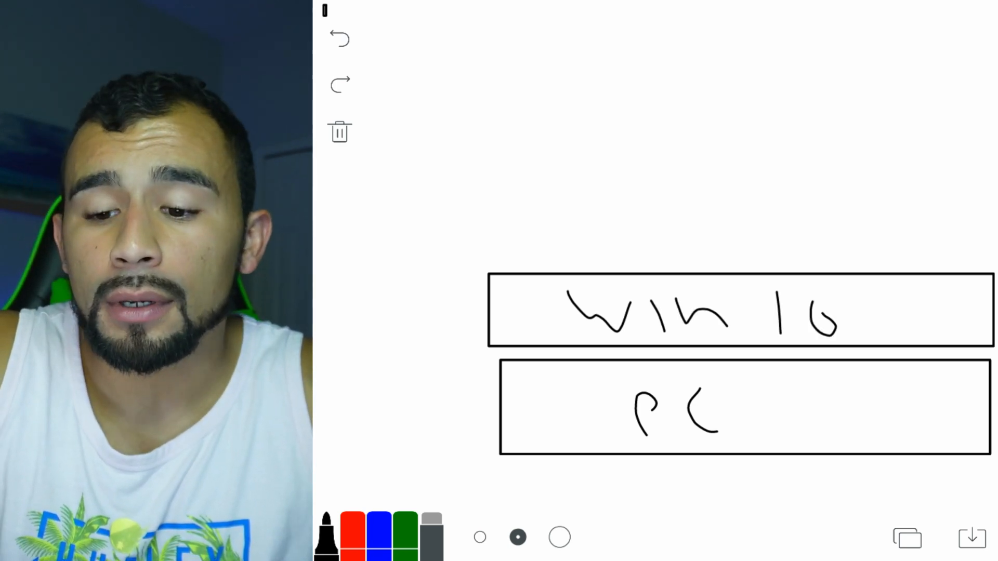
Draw a rectangle above the Win 10 box and label it Hyper.
left_click_drag(477, 206, 996, 269)
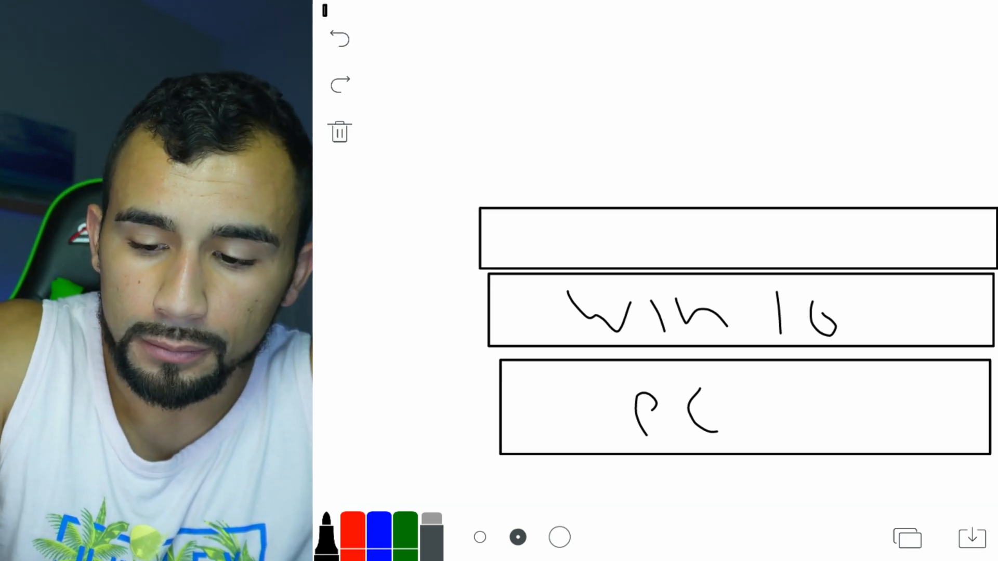
mouse_move(593, 219)
left_mouse_down()
mouse_move(605, 262)
mouse_move(622, 252)
left_mouse_up()
left_click(650, 224)
mouse_move(597, 241)
left_mouse_down()
mouse_move(617, 236)
mouse_move(674, 260)
left_mouse_up()
left_click_drag(701, 239, 701, 263)
left_click_drag(733, 243, 780, 240)
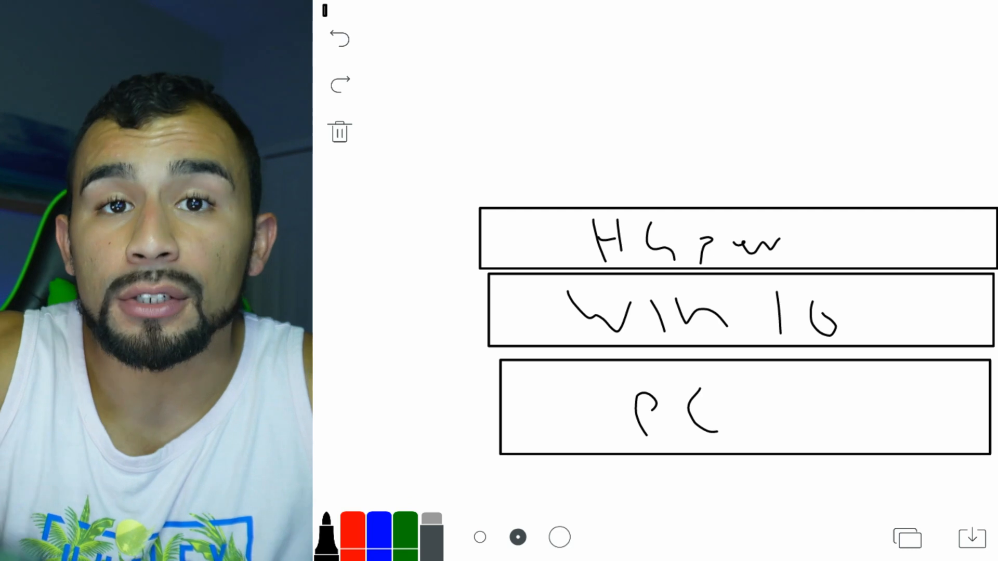
Draw three small boxes on top, labelling the first win and the second Linux.
mouse_move(477, 91)
left_mouse_down()
mouse_move(477, 132)
mouse_move(478, 91)
left_mouse_up()
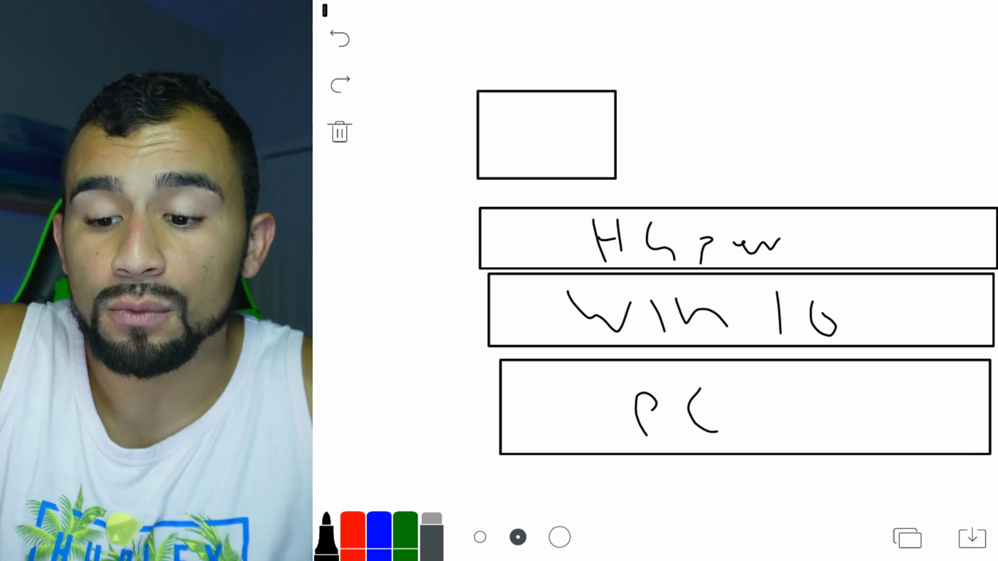
mouse_move(489, 140)
left_mouse_down()
mouse_move(506, 152)
mouse_move(524, 138)
mouse_move(588, 128)
left_mouse_up()
left_click(558, 120)
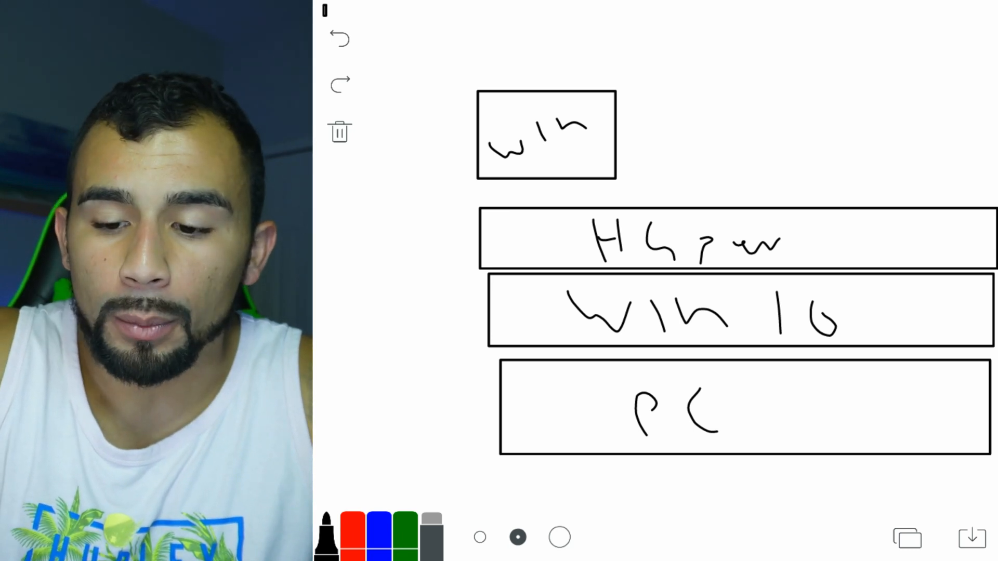
left_click_drag(669, 103, 806, 180)
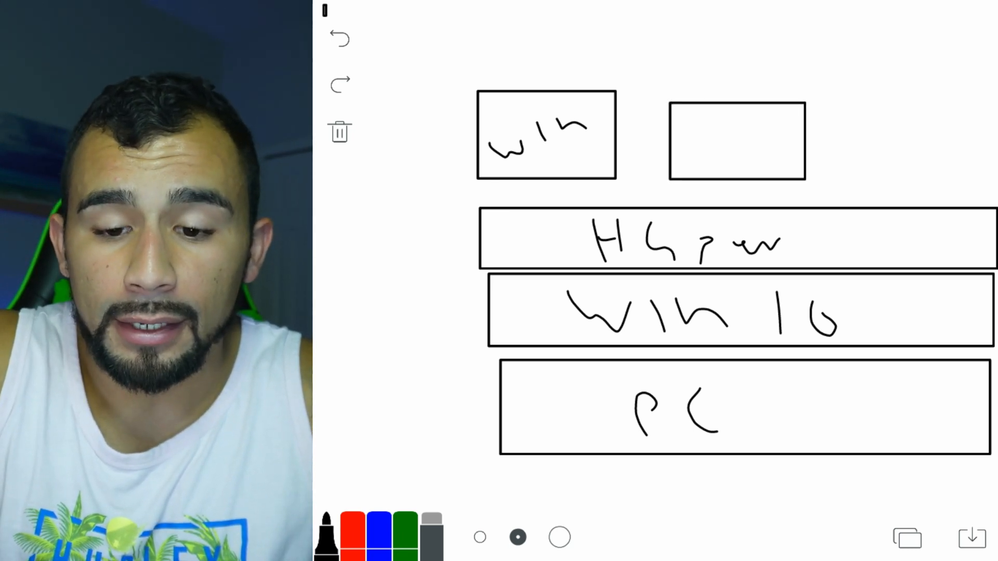
mouse_move(676, 147)
left_mouse_down()
mouse_move(677, 158)
mouse_move(757, 150)
left_mouse_up()
left_click_drag(763, 141, 780, 136)
left_click_drag(790, 119, 801, 151)
left_click_drag(843, 101, 996, 181)
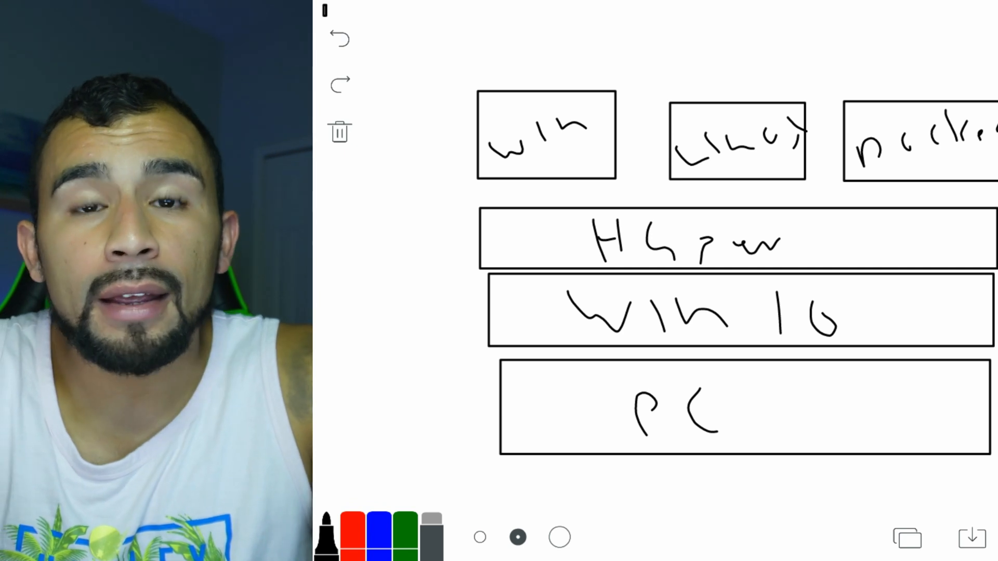
Draw arrows pointing at the Win 10 box, the Hyper box and down into the win box.
left_click_drag(344, 396, 484, 307)
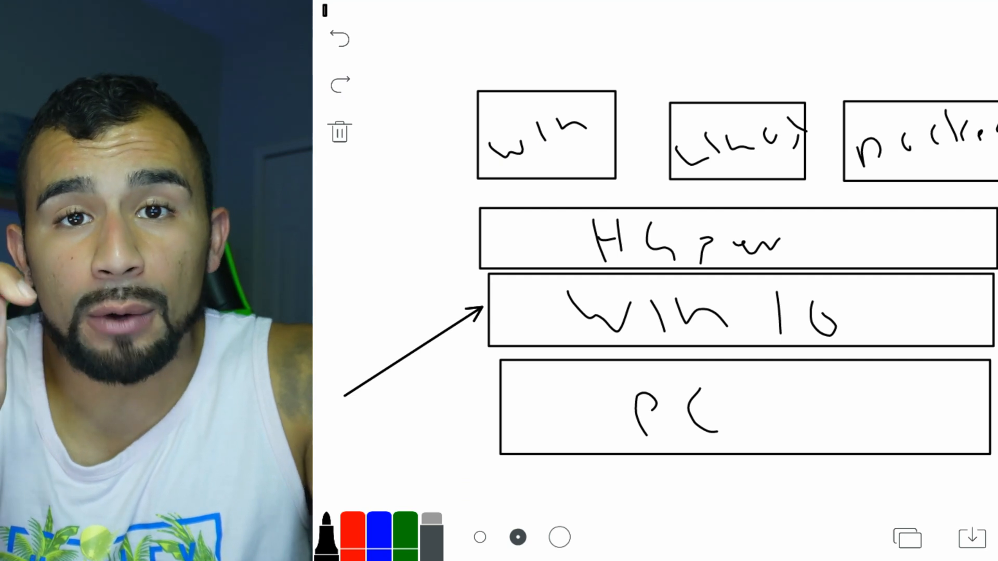
left_click_drag(382, 236, 477, 240)
left_click_drag(464, 232, 464, 248)
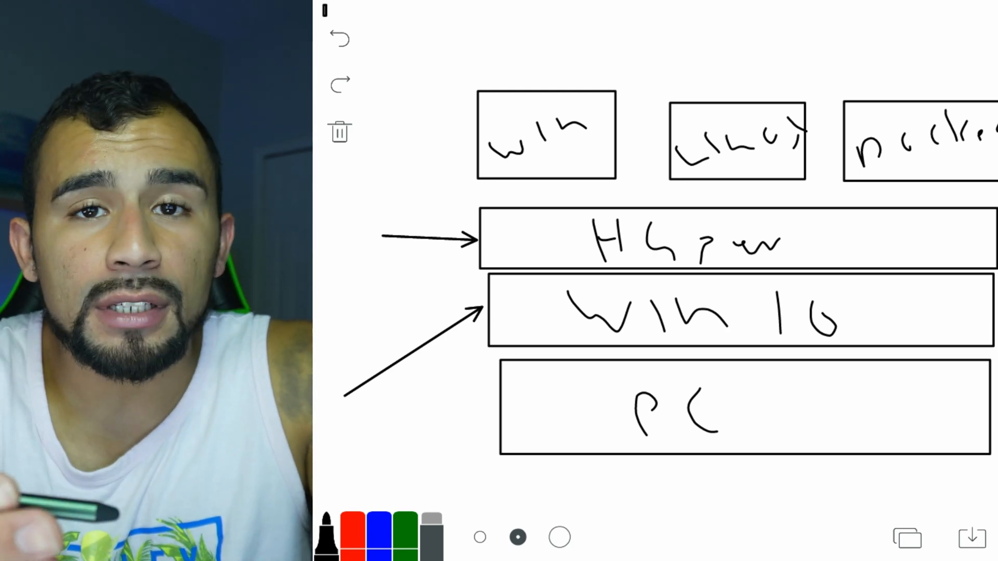
left_click_drag(470, 37, 527, 85)
left_click_drag(525, 72, 511, 83)
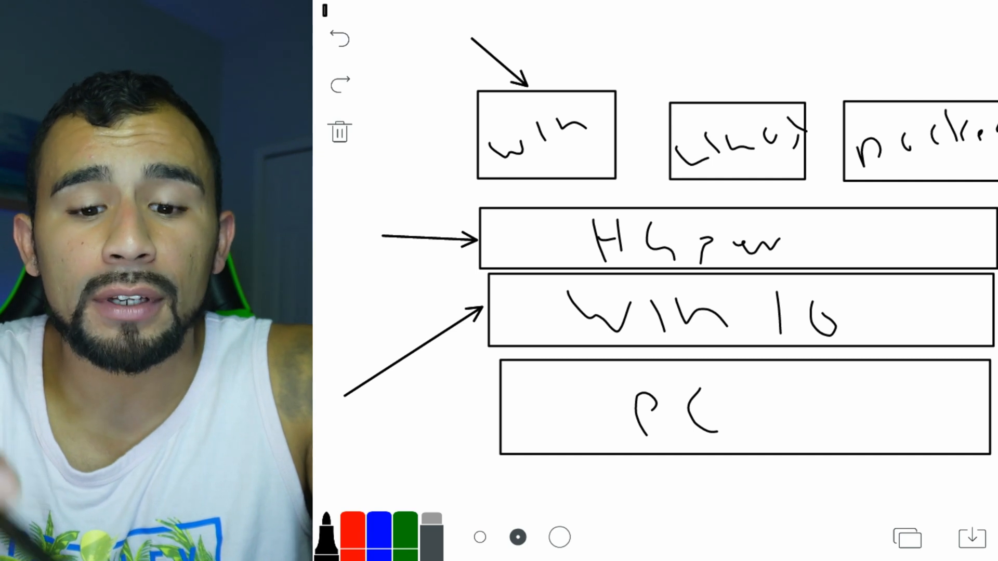
left_click_drag(560, 11, 575, 12)
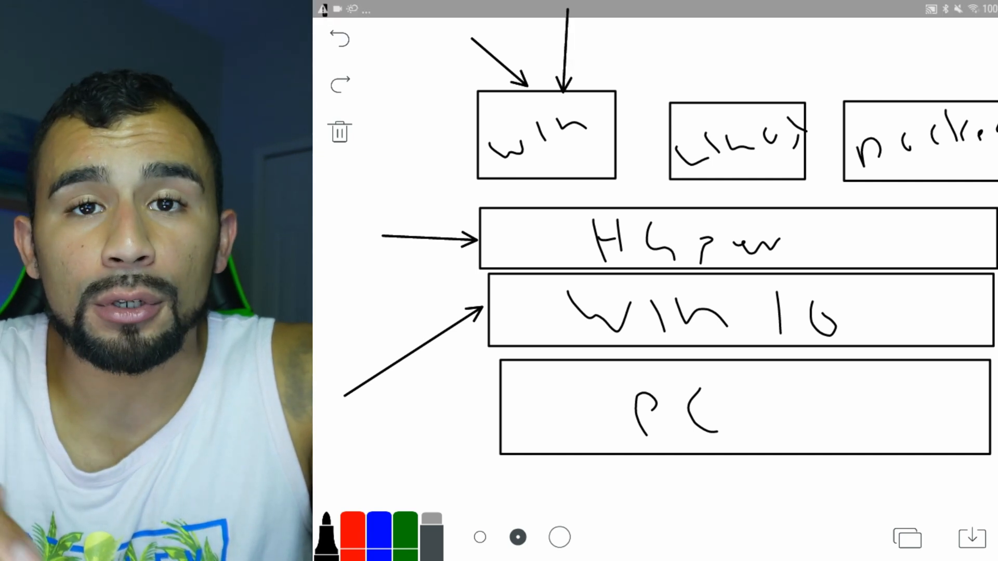
left_click_drag(410, 433, 493, 344)
left_click_drag(480, 350, 491, 358)
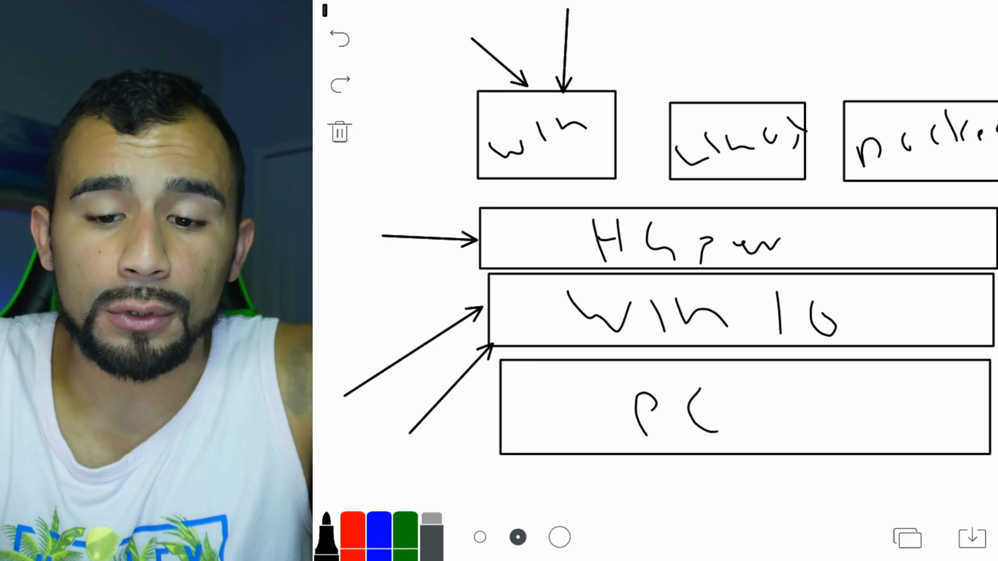
Draw a thickened arrow down at the Linux box, plus arrows toward the right-hand box and win corner.
mouse_move(747, 15)
left_mouse_down()
mouse_move(751, 92)
mouse_move(759, 77)
left_mouse_up()
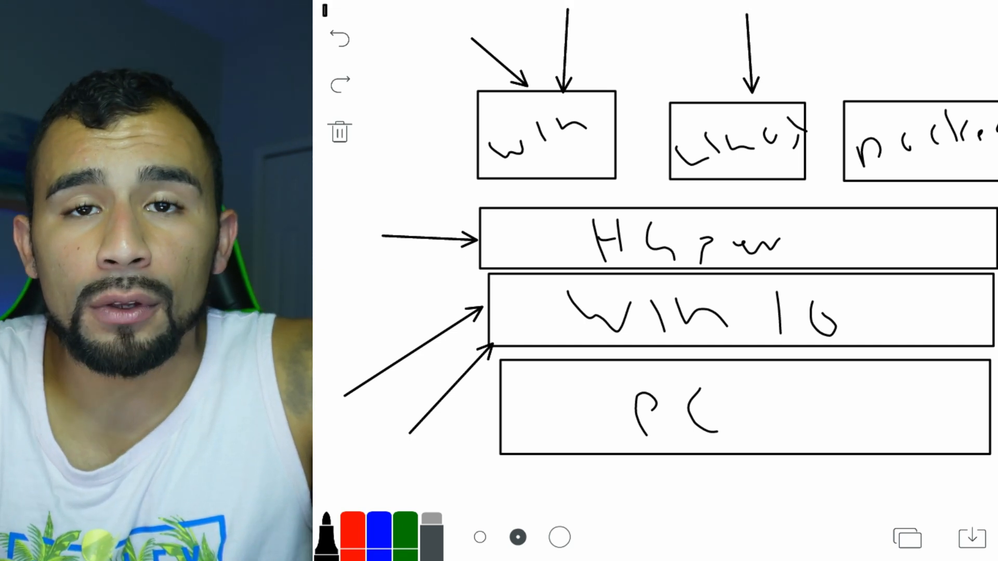
left_click_drag(747, 6, 753, 100)
left_click_drag(751, 30, 755, 100)
left_click_drag(760, 38, 892, 86)
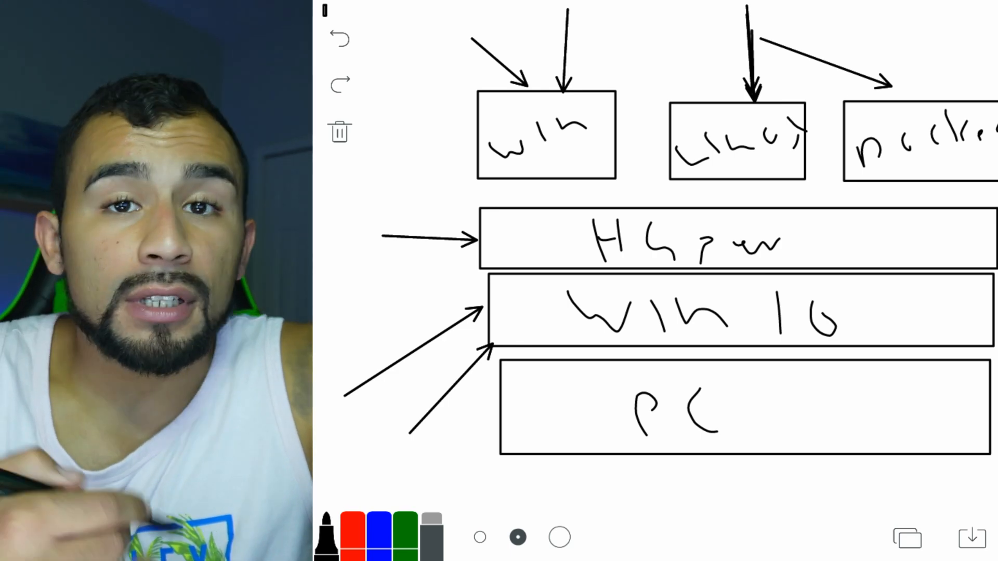
left_click_drag(661, 44, 606, 95)
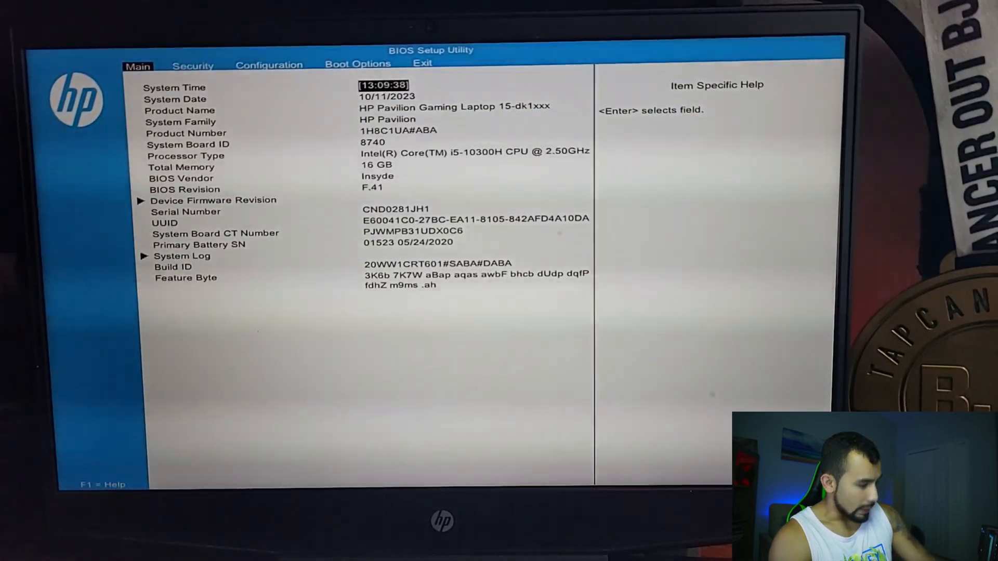
Exit the HP BIOS Setup Utility without saving changes so the PC reboots into Windows.
key("Right")
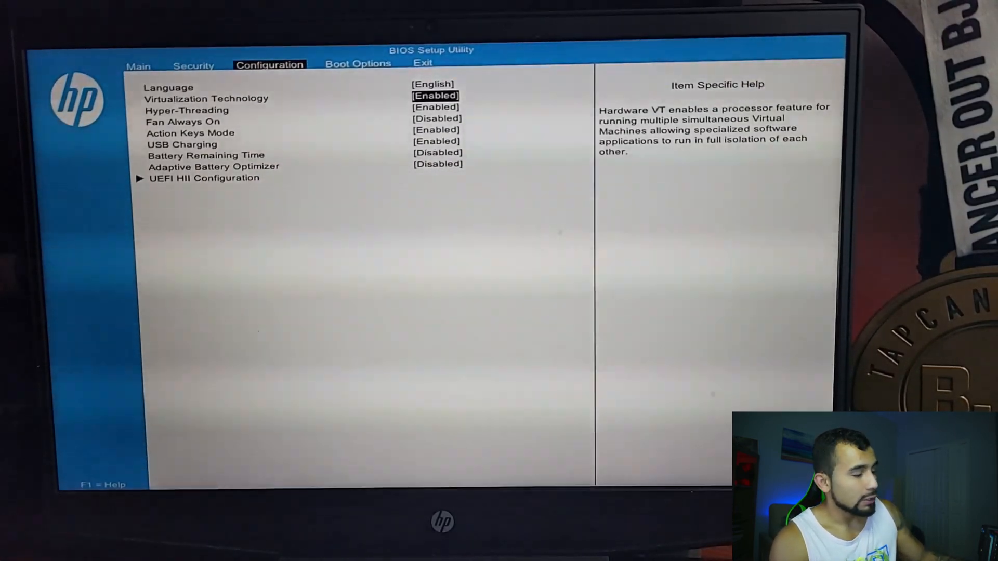
key("Escape")
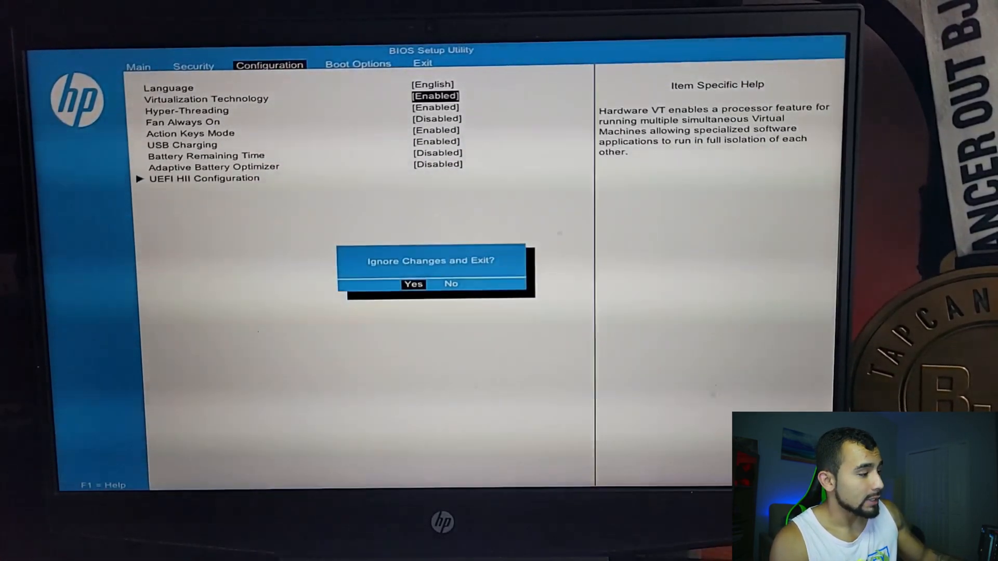
key("Return")
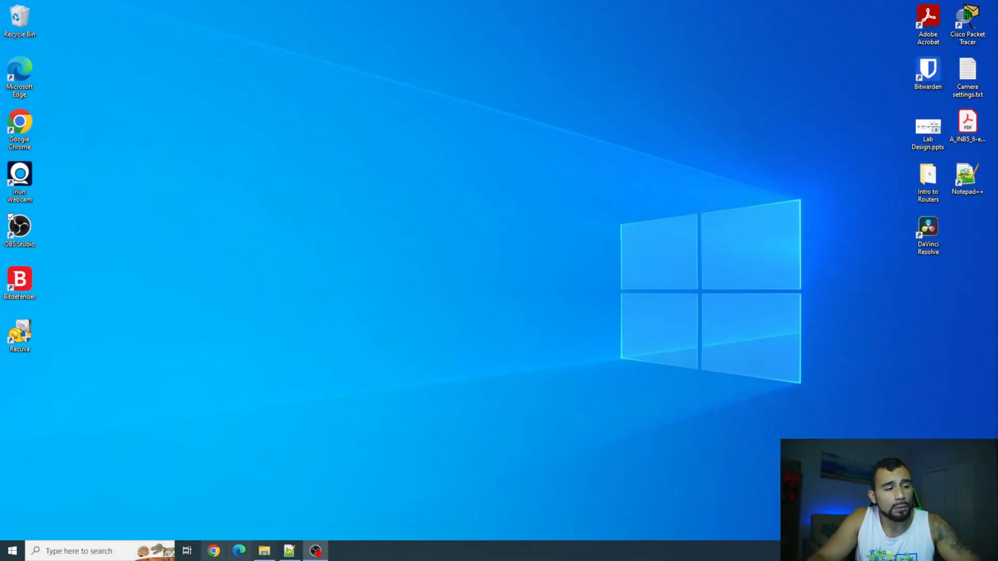
Search Chrome for a free VMware Workstation Player and open the VMware download page.
left_click(213, 551)
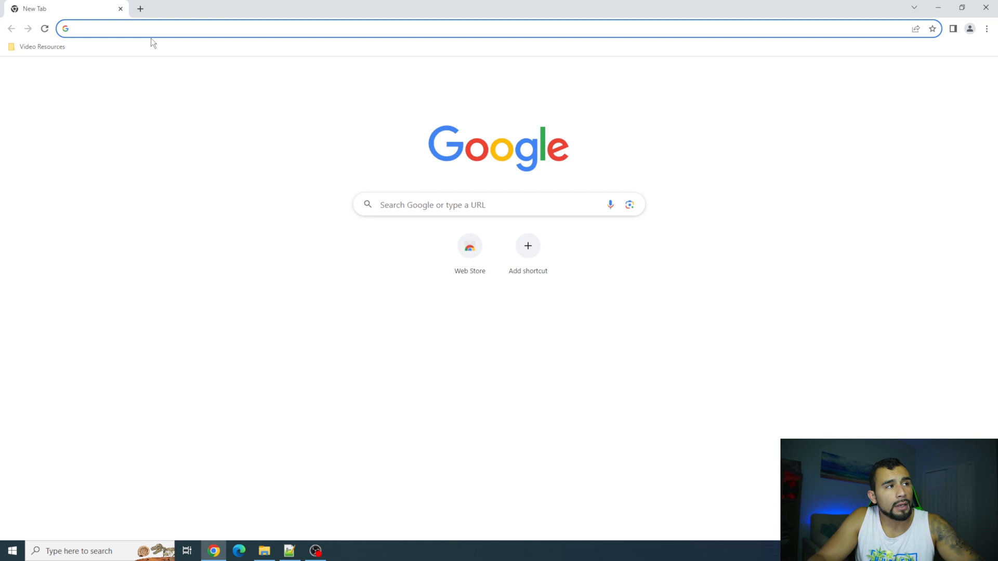
left_click(145, 32)
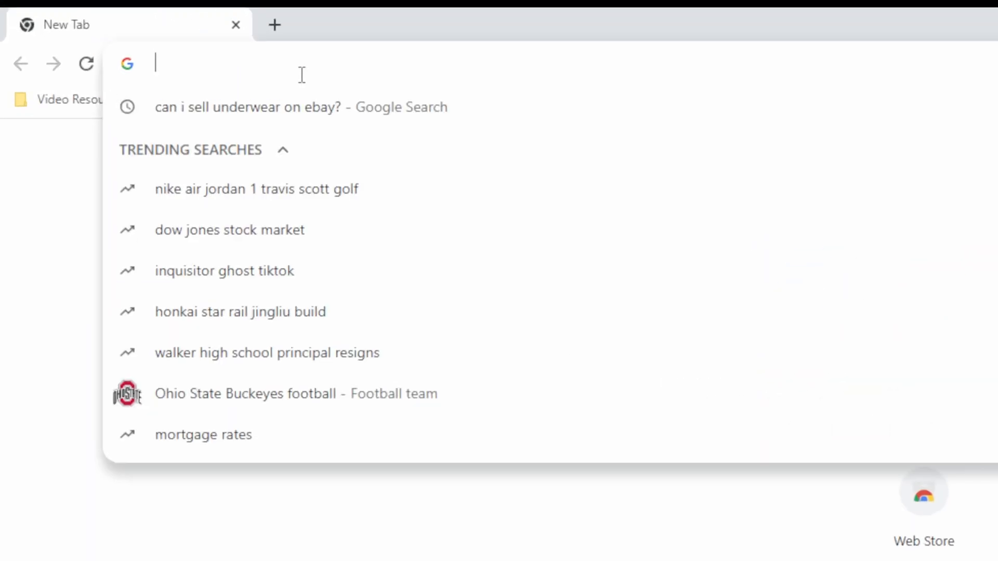
type("vmware ")
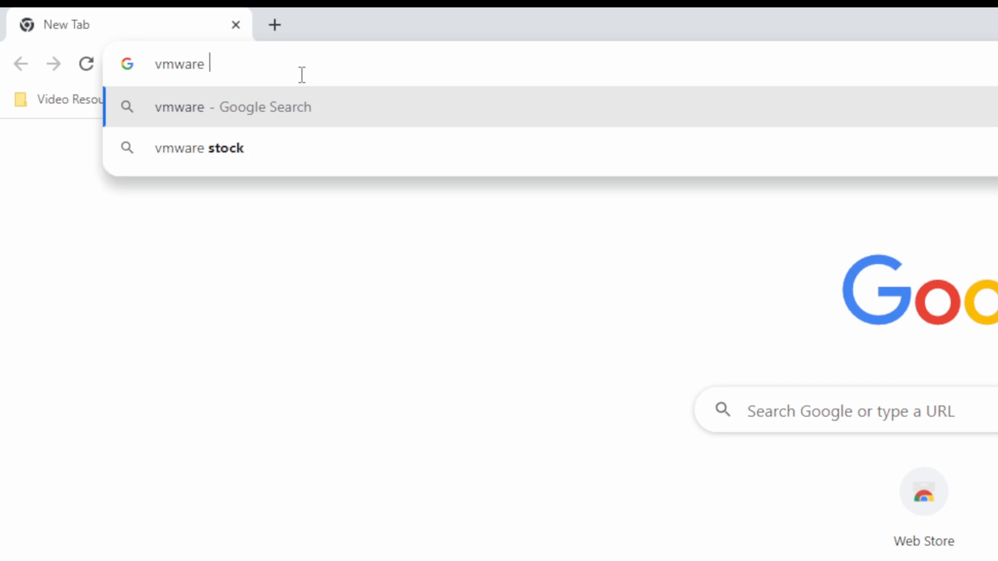
type("workstaiton playe")
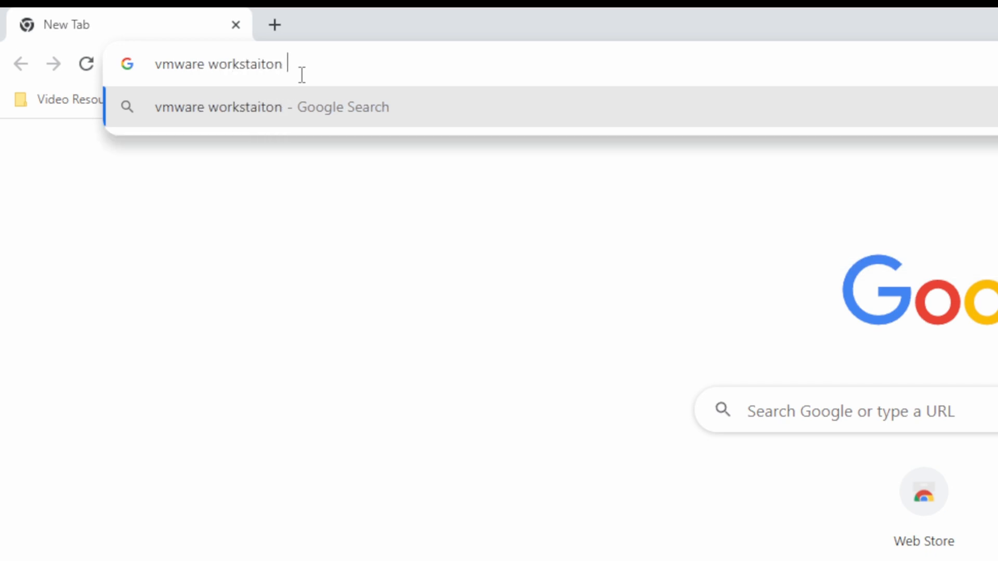
type("r free")
key("Return")
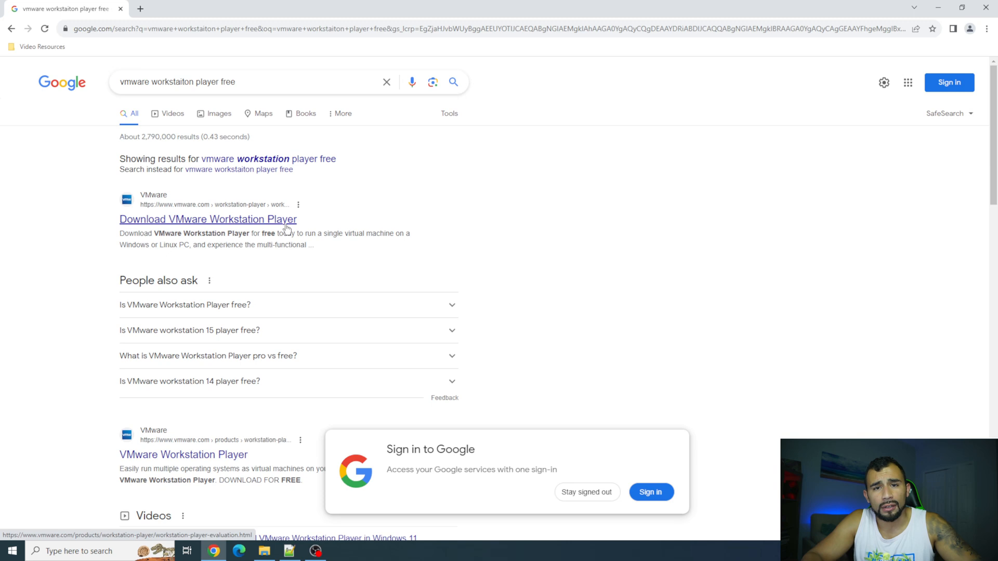
left_click(282, 222)
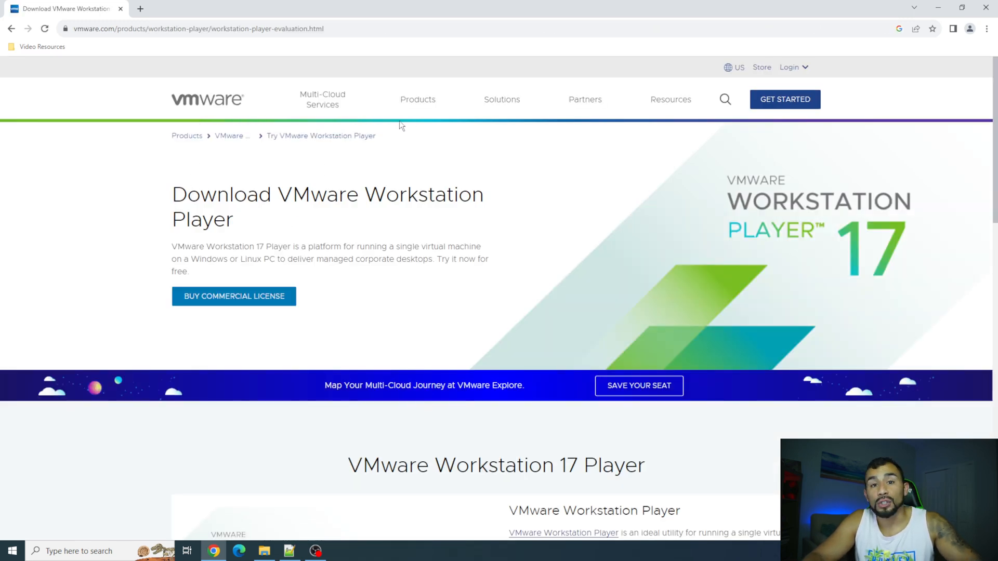
Download the Windows installer for VMware Workstation 17 Player.
scroll(399, 120, "down", 8)
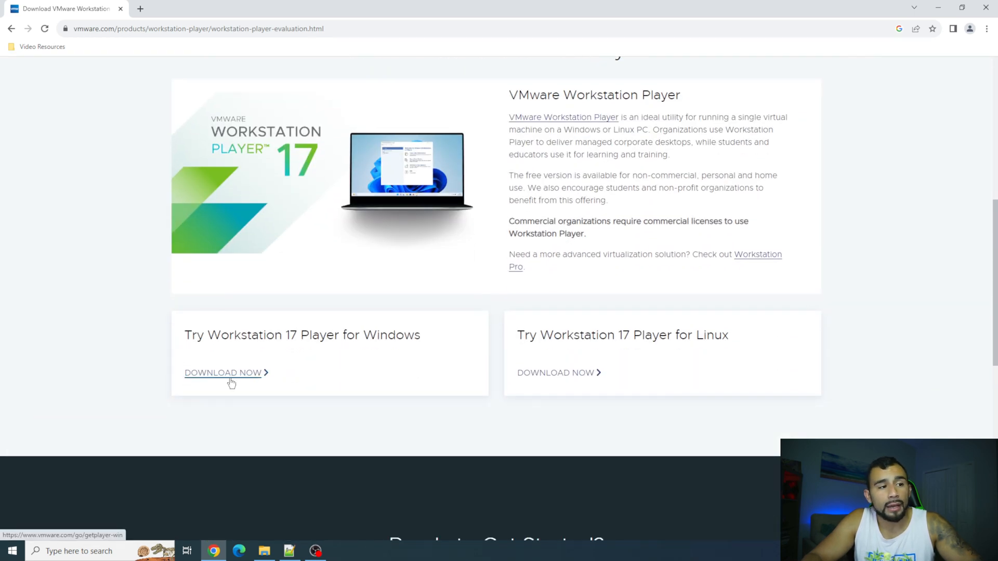
left_click(232, 383)
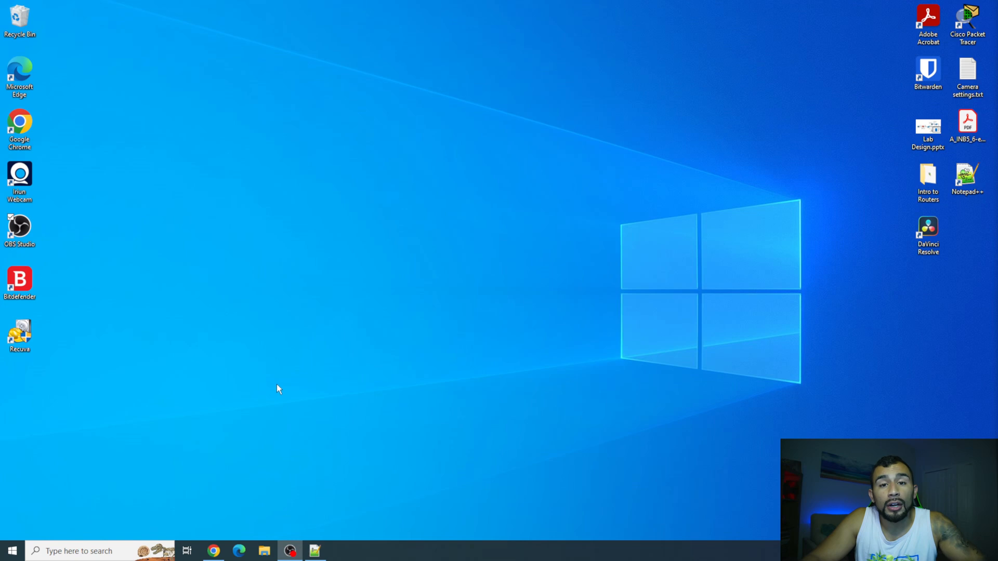
Launch the downloaded VMware Player installer from the Downloads folder.
left_click(264, 551)
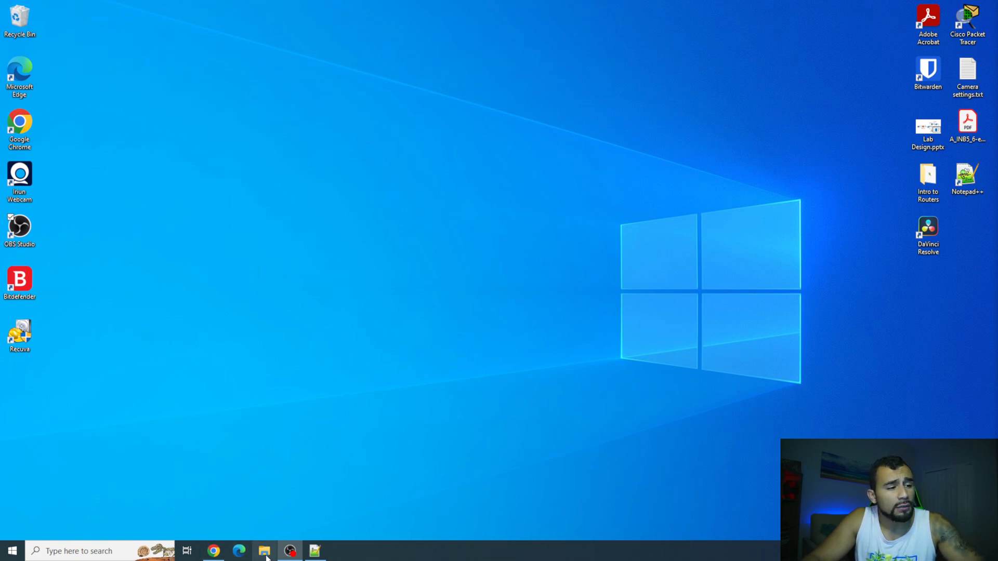
left_click(252, 232)
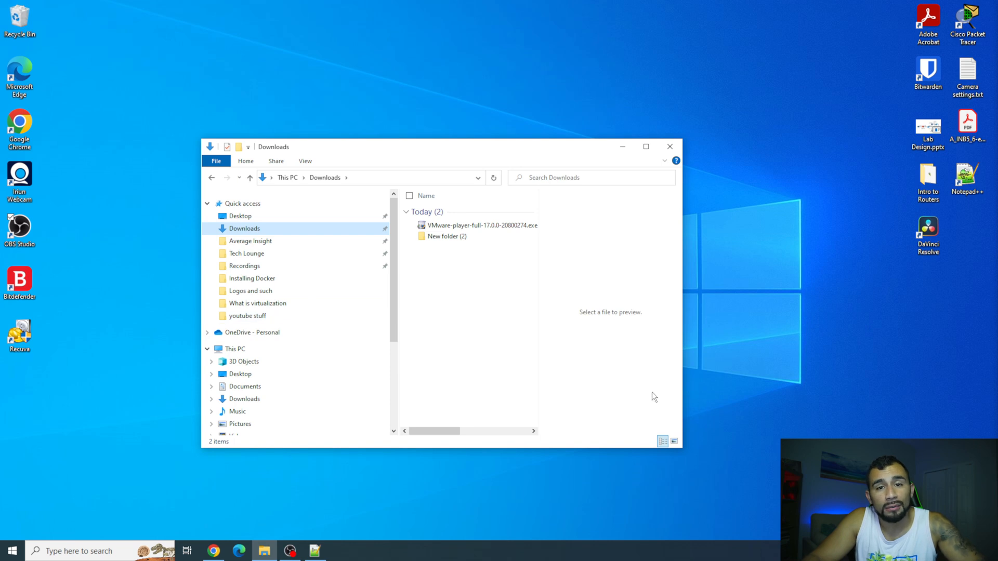
double_click(518, 228)
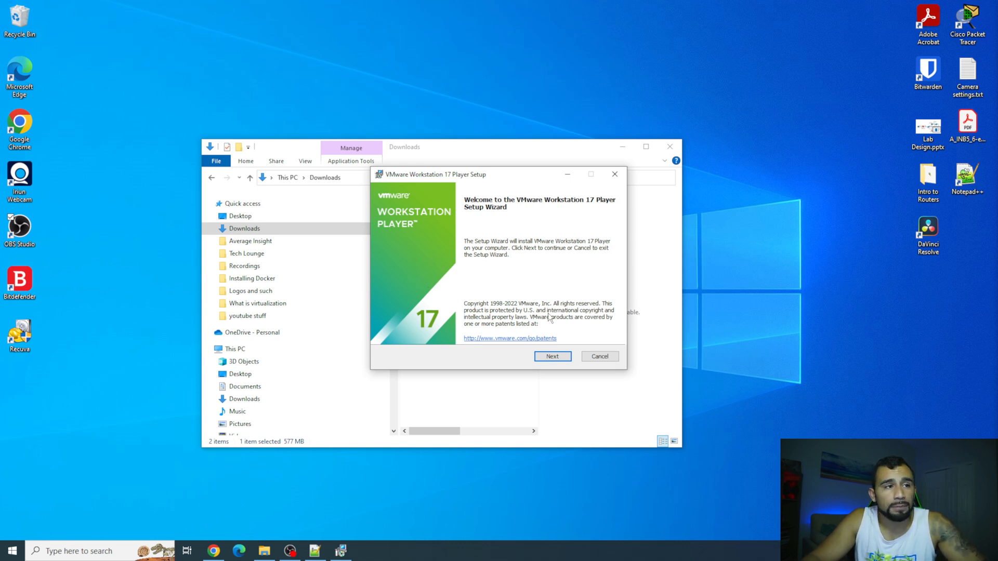
Install VMware Workstation 17 Player with the licence accepted and default options and shortcuts.
left_click(545, 359)
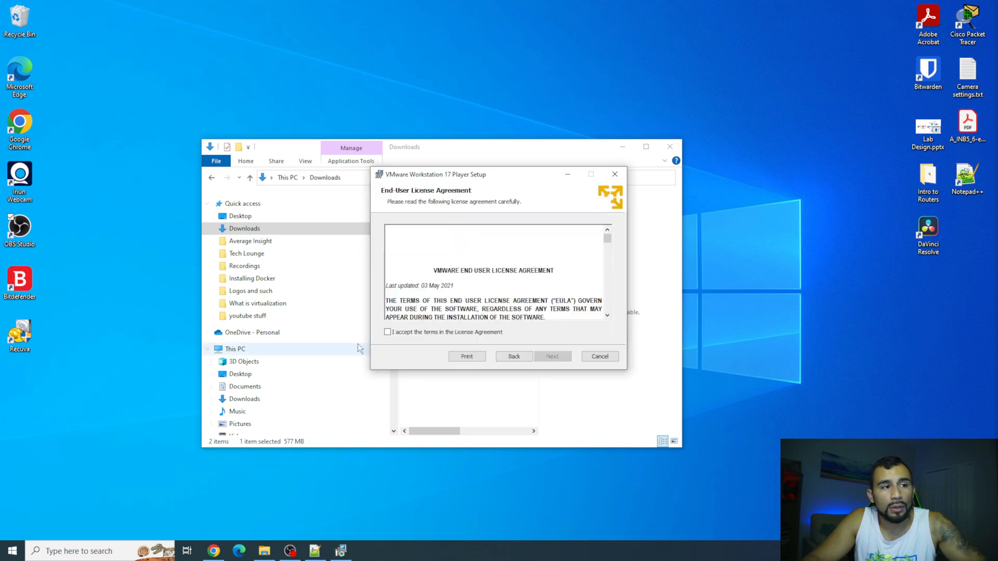
left_click(401, 333)
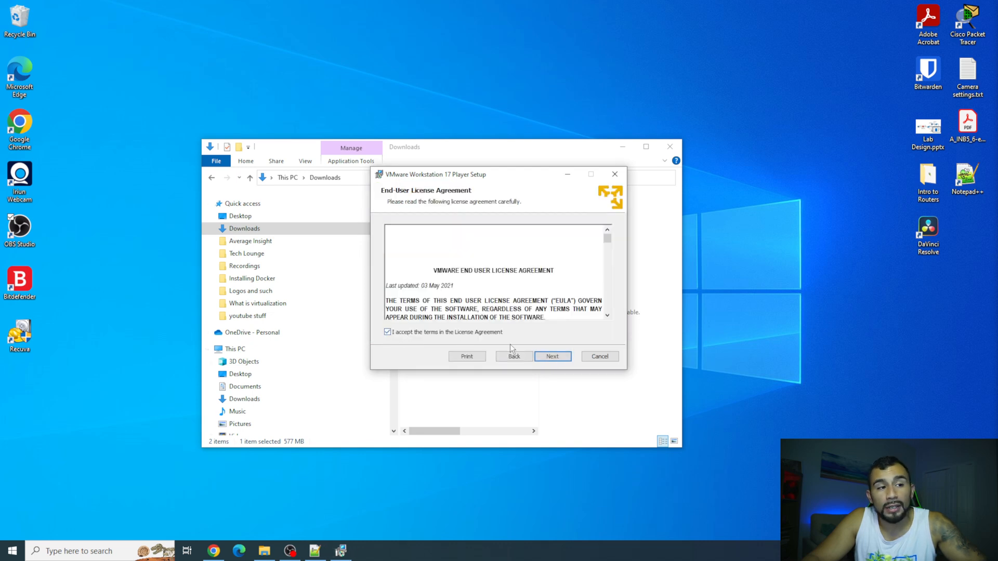
left_click(546, 356)
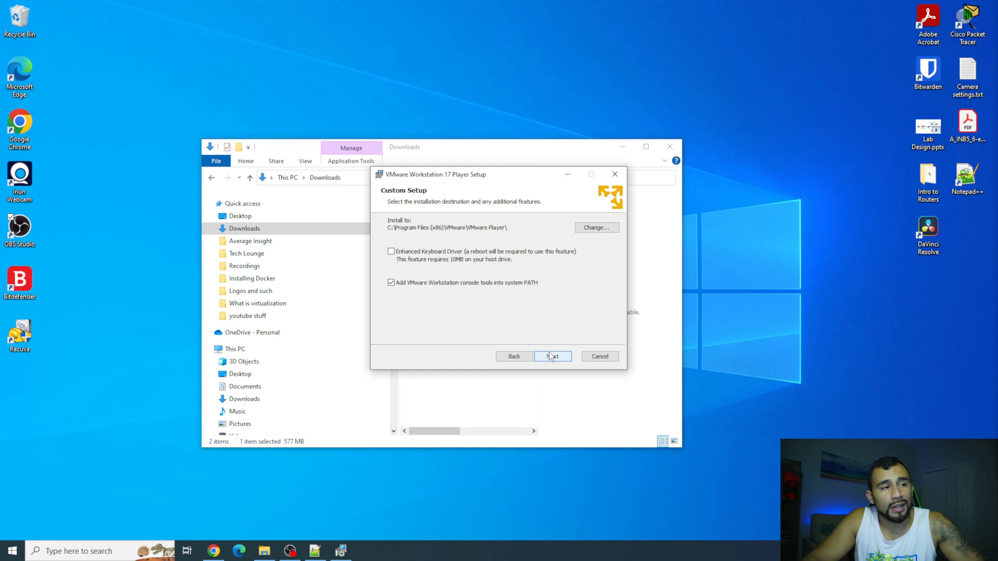
left_click(551, 356)
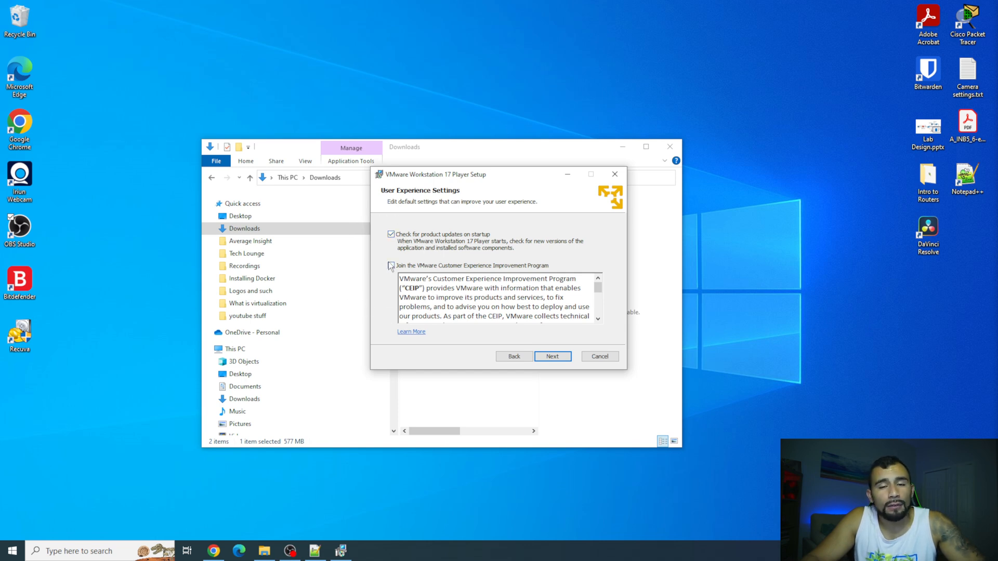
left_click(546, 358)
left_click(545, 358)
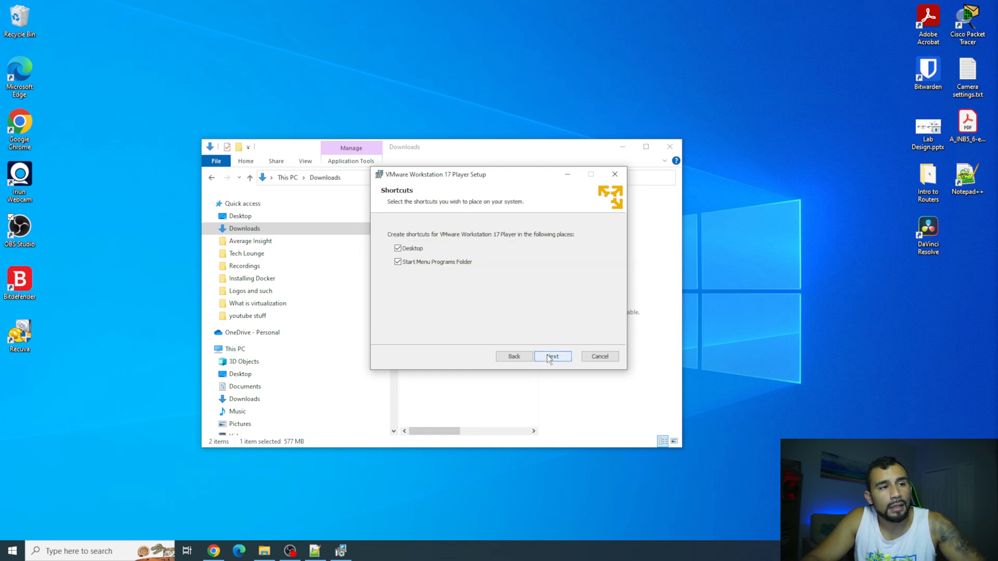
left_click(549, 357)
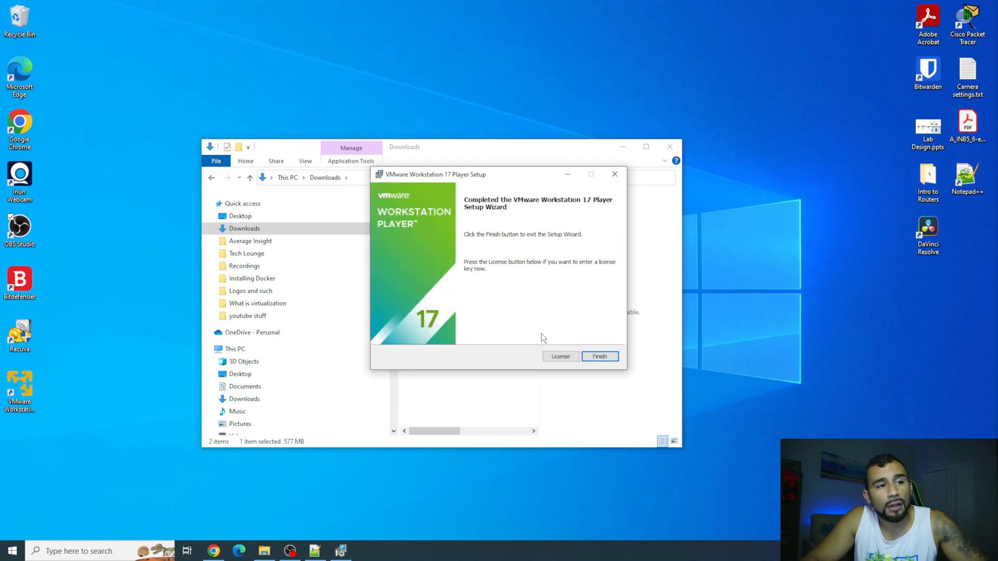
left_click(603, 357)
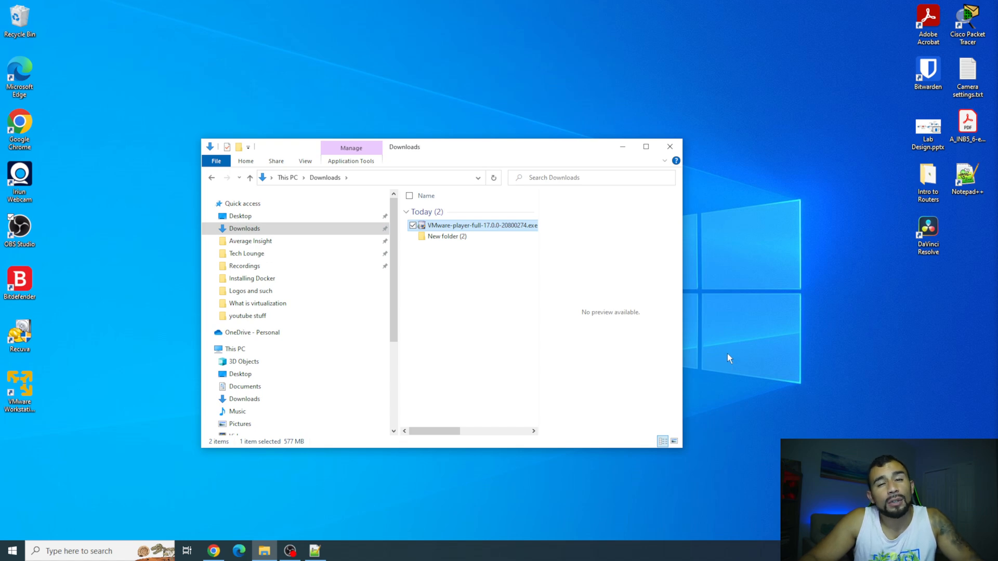
left_click(214, 551)
Search 'kali linux download' and start downloading the 64-bit Kali Linux 2023.3 Installer ISO.
left_click(188, 31)
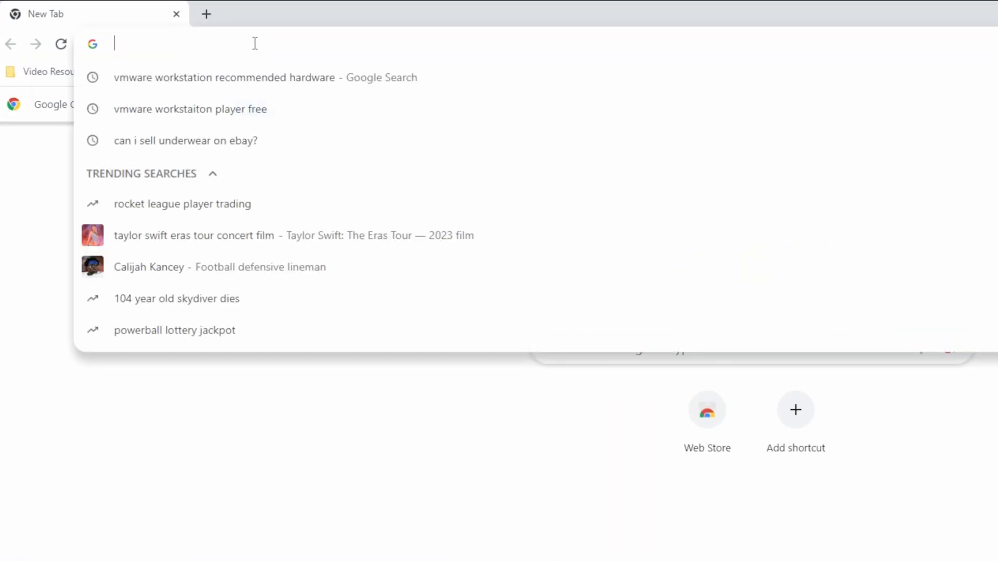
type("k")
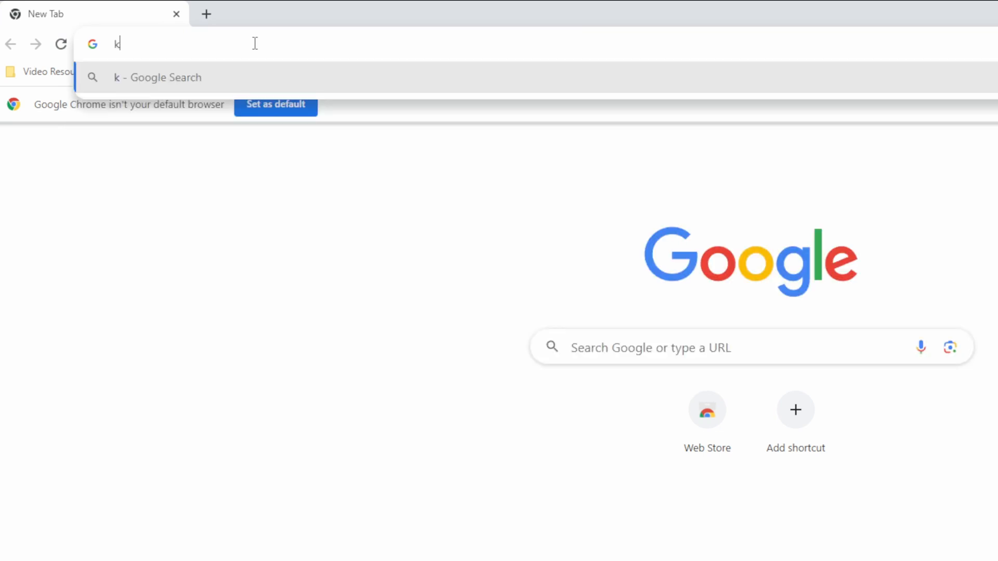
type("ali linux dfo")
key("BackSpace")
key("BackSpace")
type("ownlo")
key("Return")
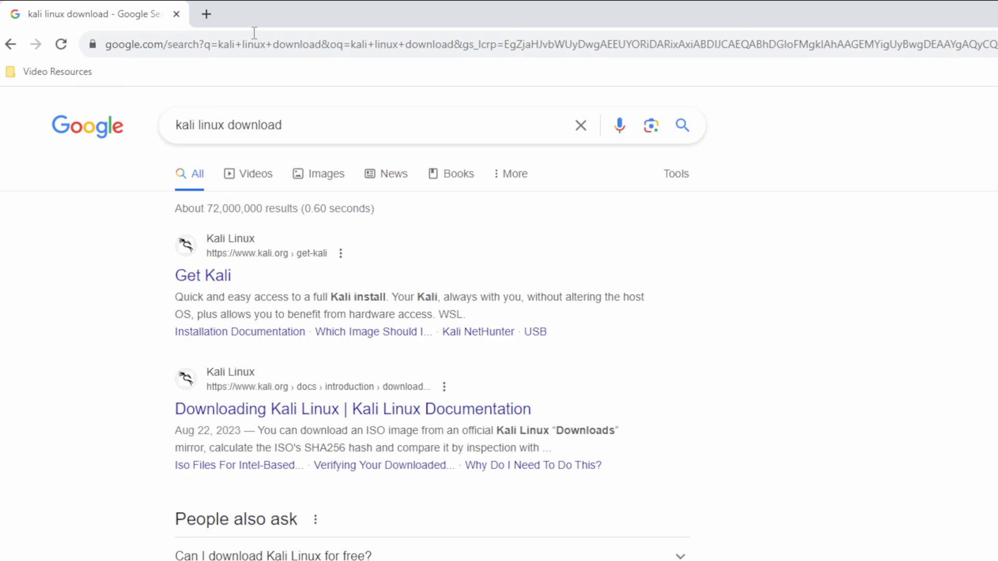
left_click(202, 277)
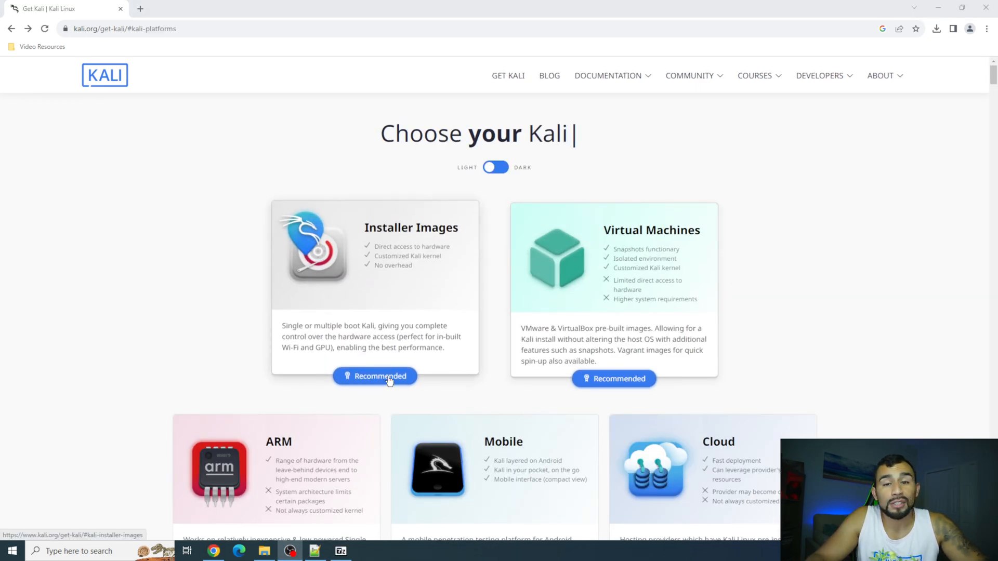
left_click(385, 383)
scroll(388, 364, "down", 5)
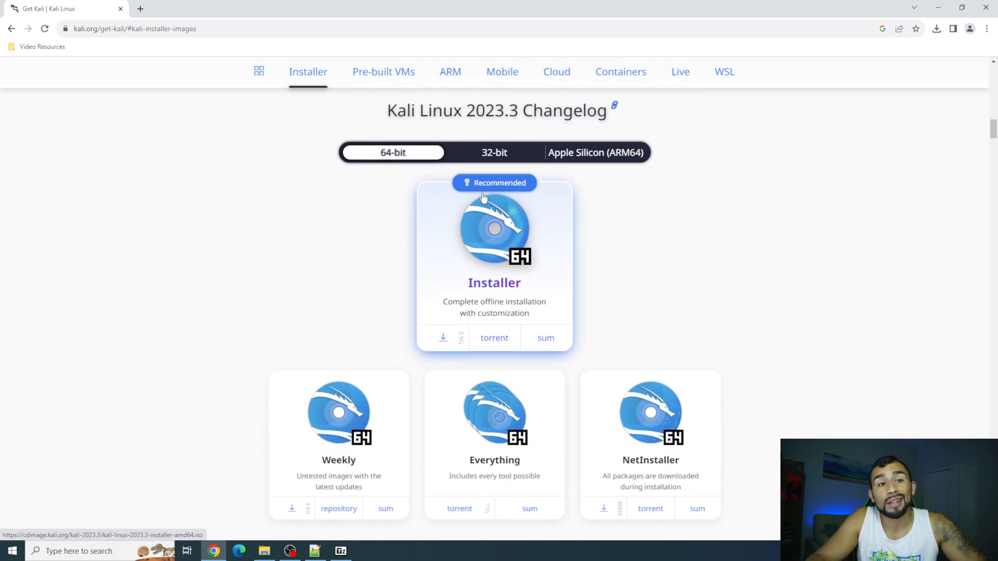
left_click(443, 339)
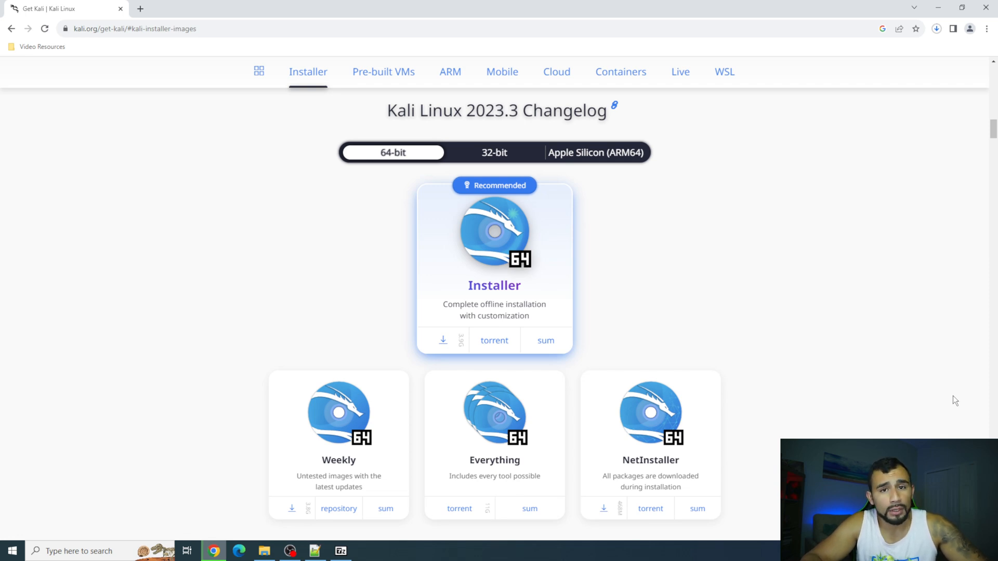
Search 'ubuntu download' in a new tab, start the Ubuntu Desktop 22.04.3 download, and minimize Chrome.
left_click(138, 12)
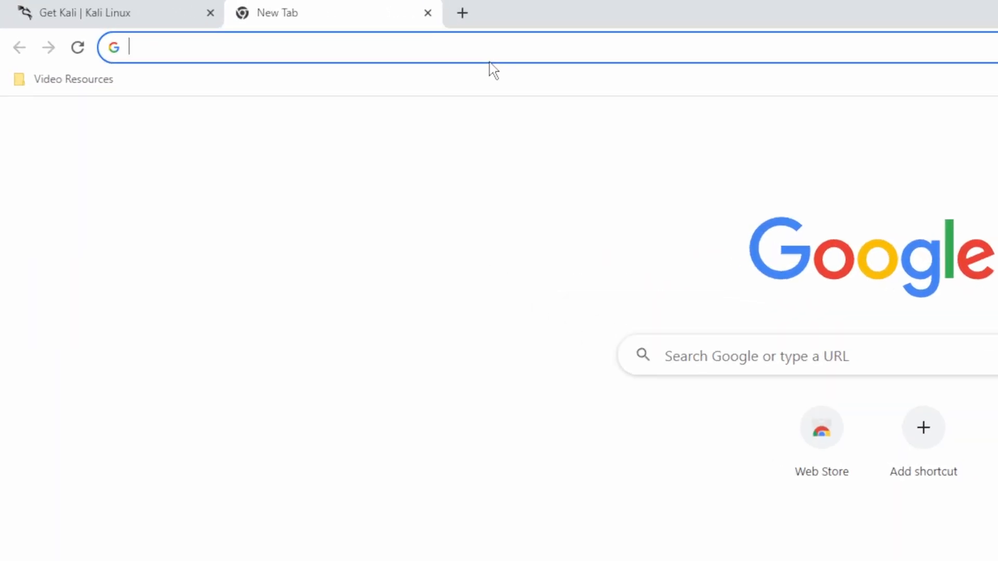
type("ubuntu downlo")
key("Return")
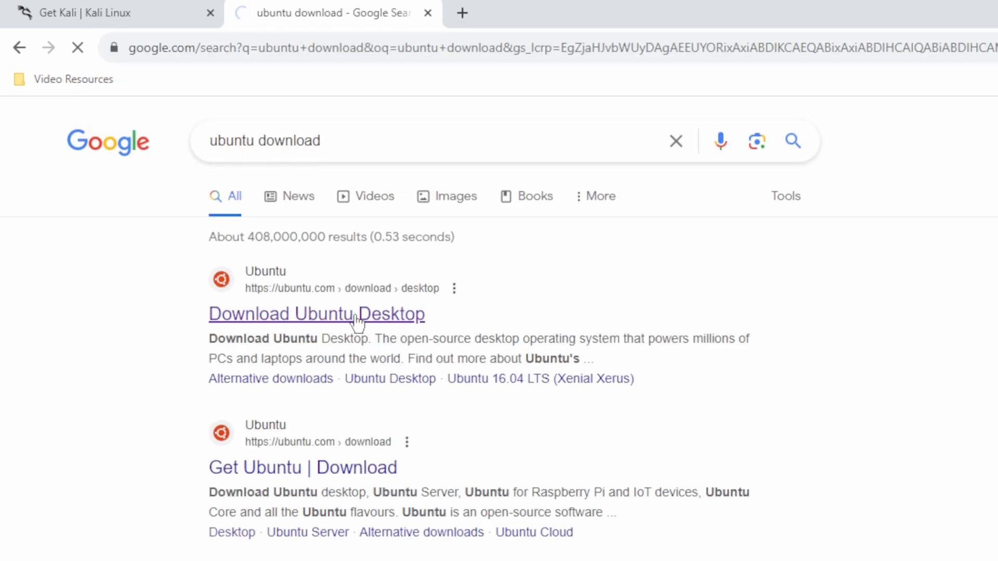
left_click(358, 315)
scroll(330, 446, "down", 2)
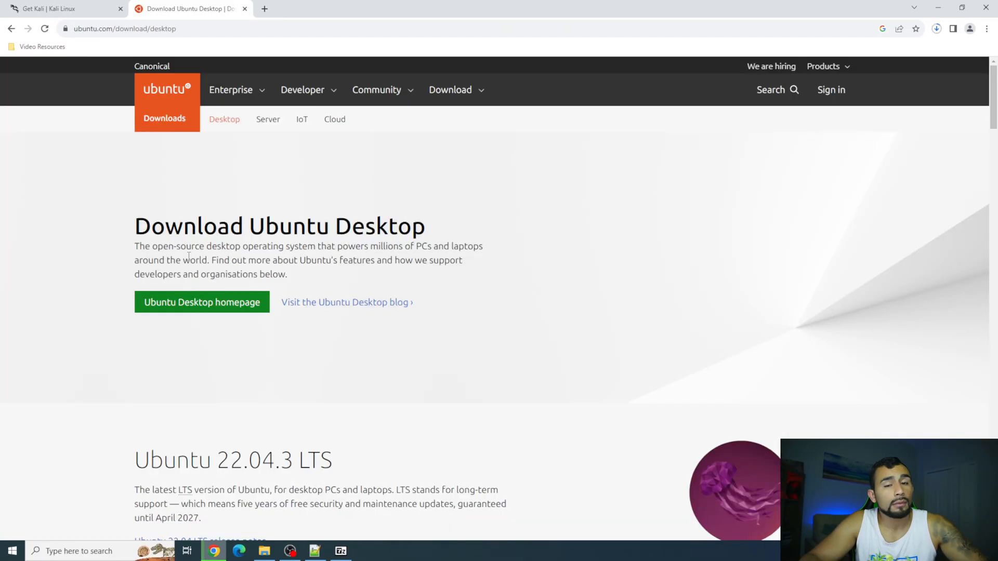
scroll(189, 256, "down", 2)
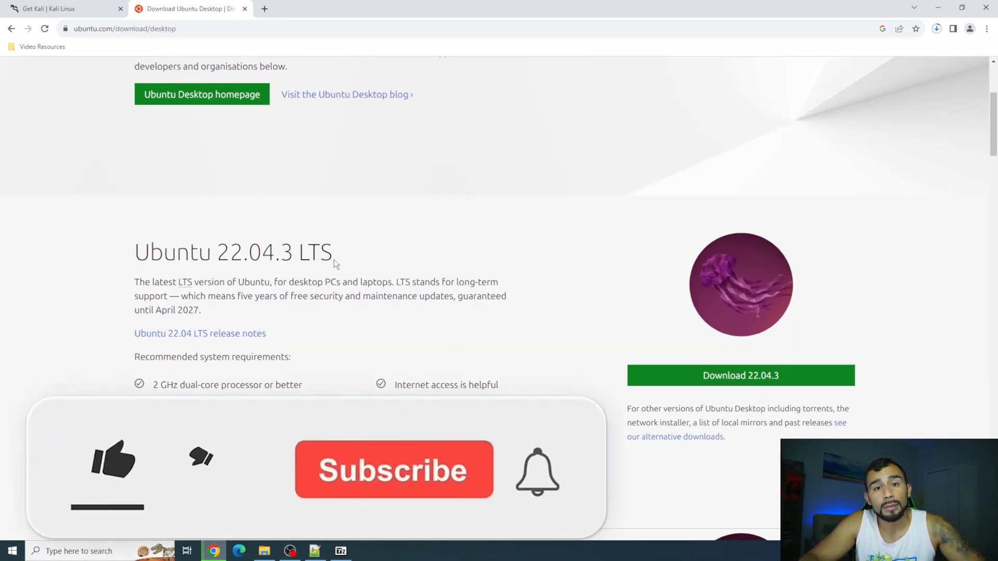
left_click(679, 384)
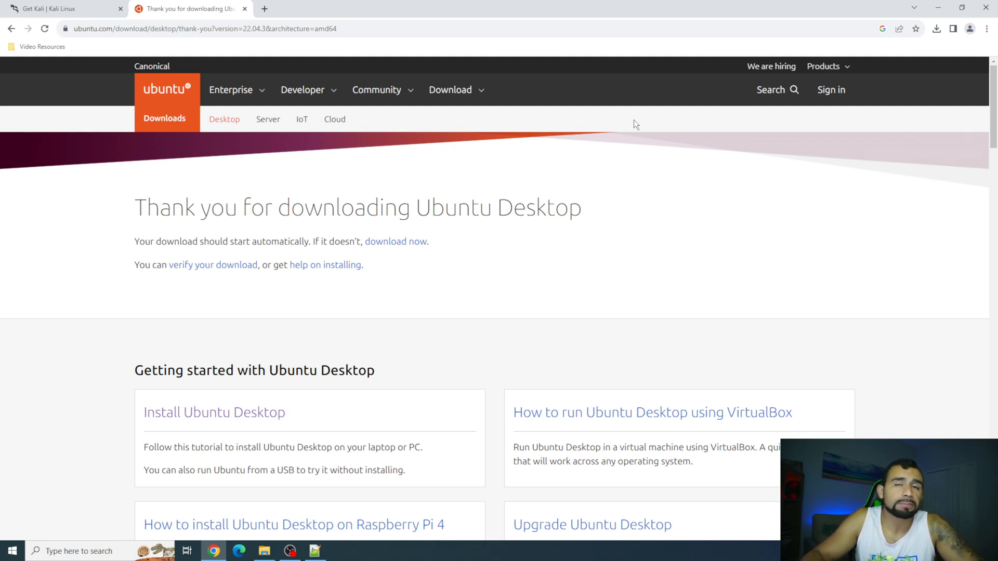
left_click(938, 7)
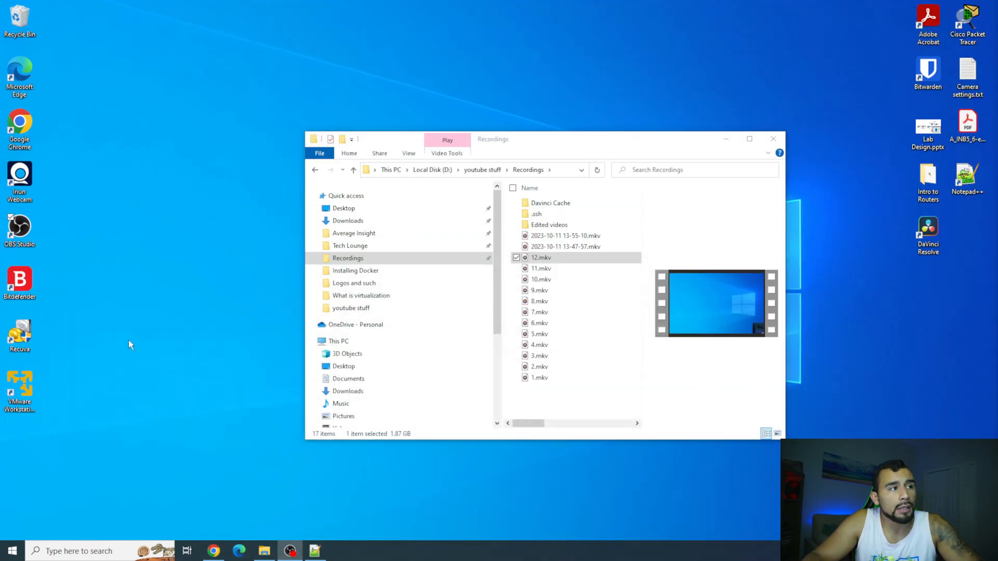
Launch VMware Workstation 17 Player for free non-commercial use and move the file window aside.
left_click(17, 400)
double_click(17, 400)
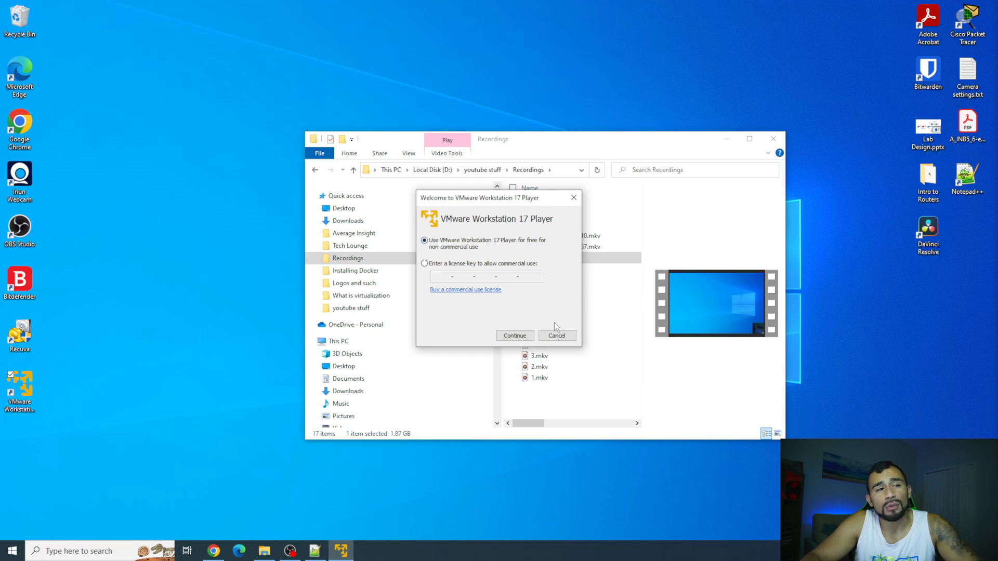
left_click(513, 334)
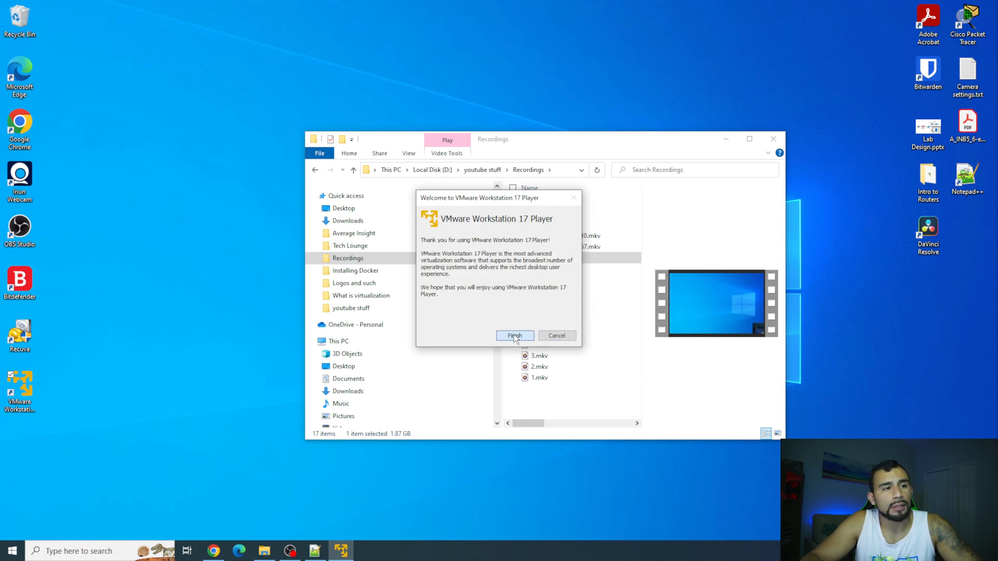
left_click(514, 335)
left_click(725, 136)
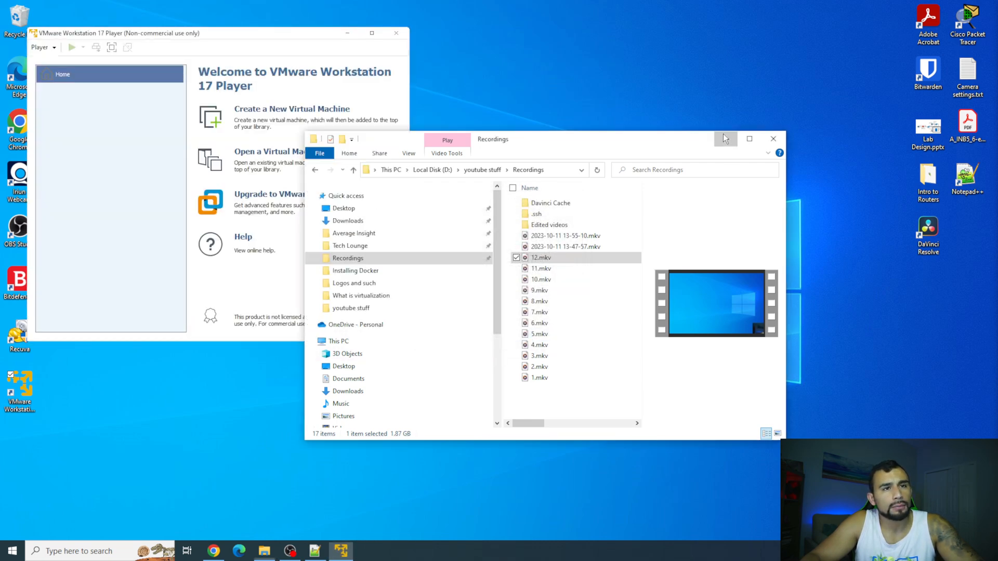
Start a new virtual machine, postpone the update, and browse for the installer ISO.
left_click(275, 119)
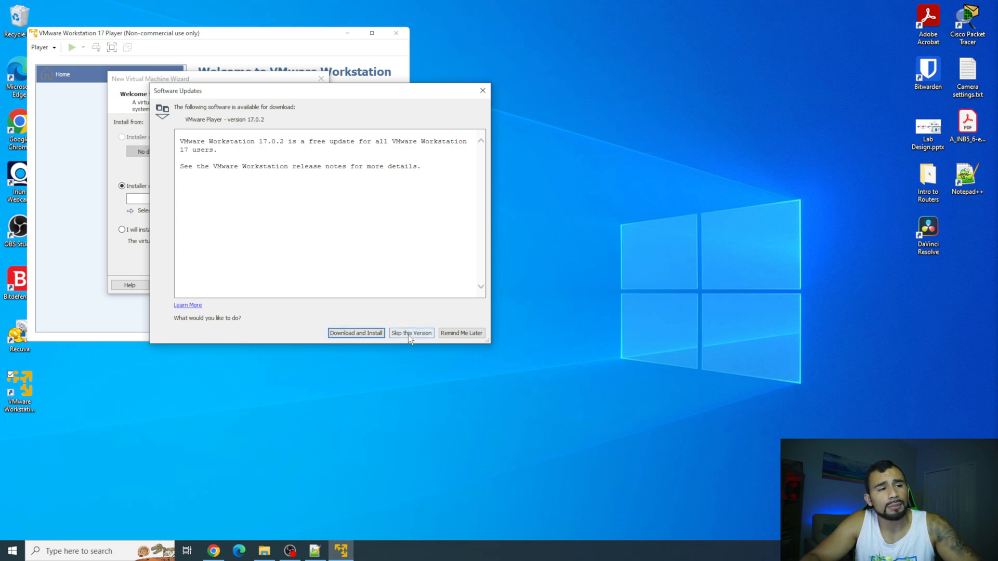
left_click(459, 332)
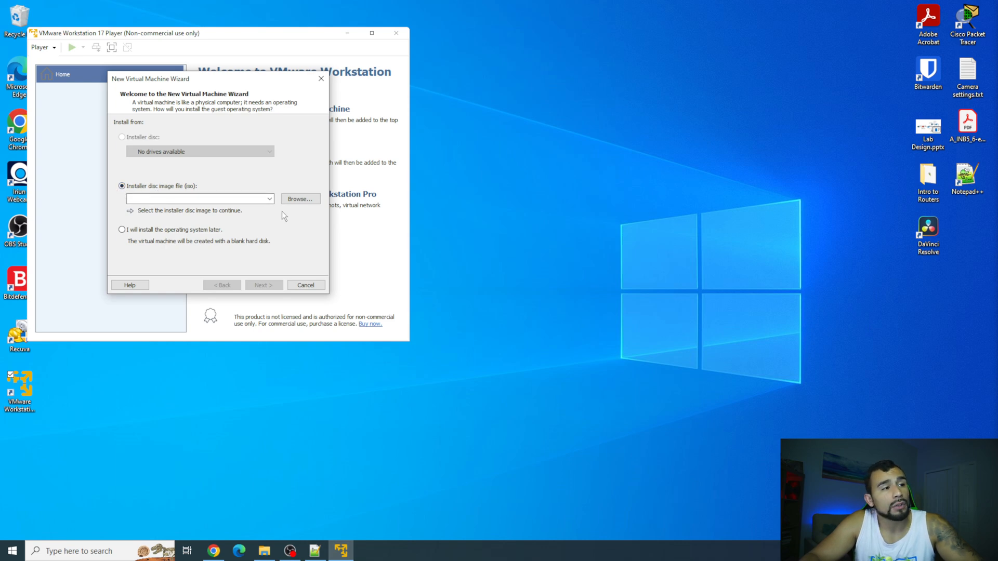
left_click(307, 199)
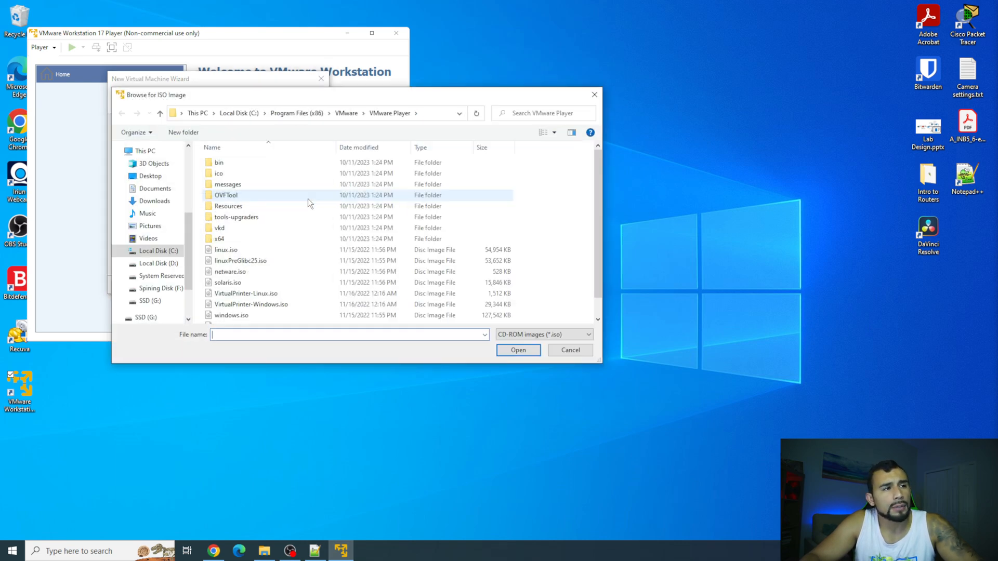
Choose kali-linux-2023.3-installer-amd64.iso from Downloads as the installer disc image.
left_click(159, 201)
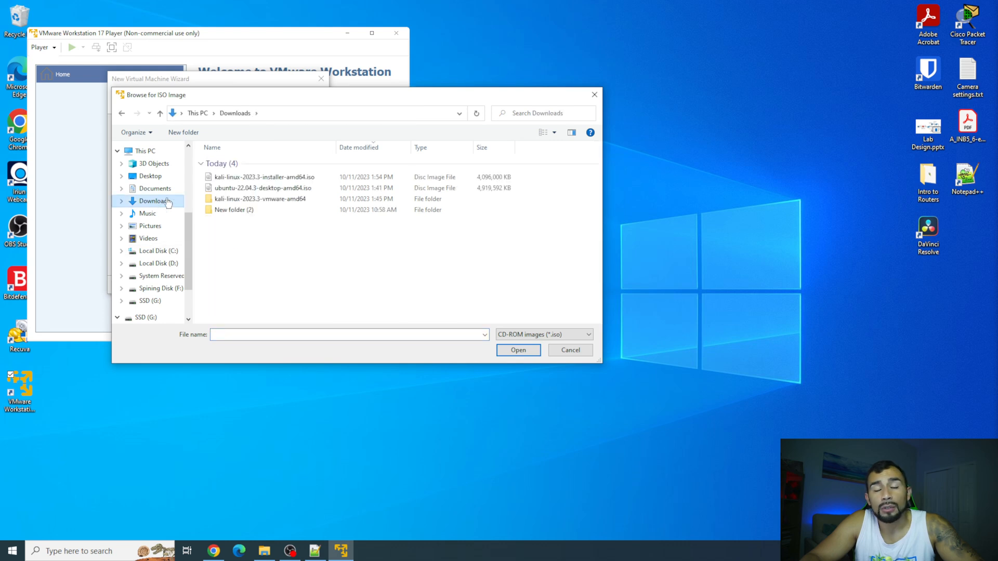
left_click(289, 179)
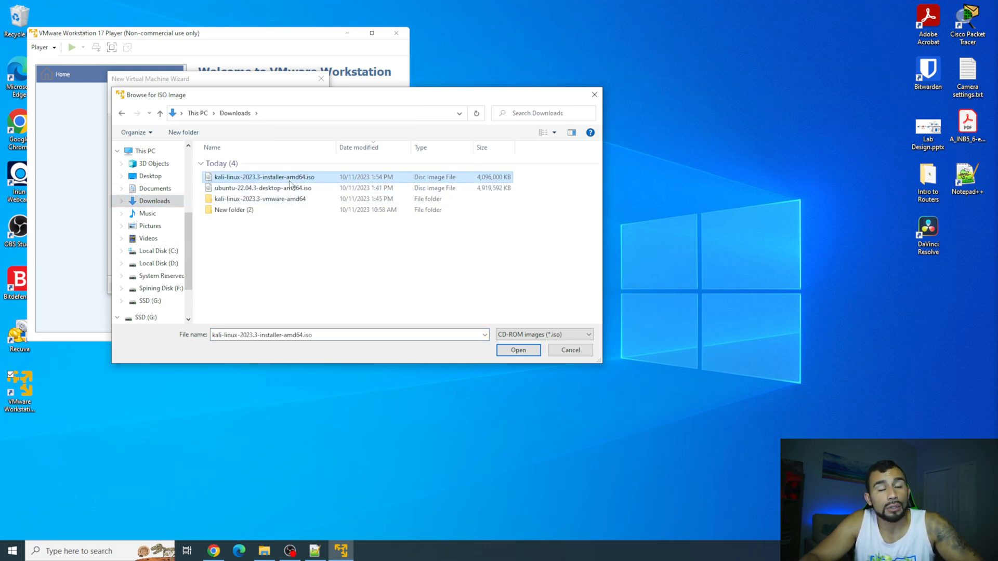
left_click(525, 348)
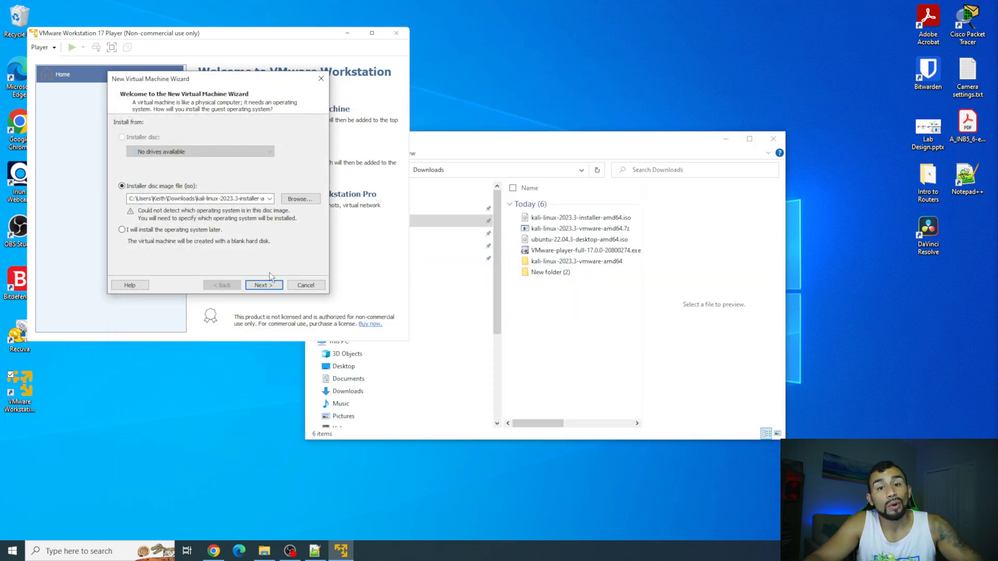
Accept Linux Ubuntu, the name Ubuntu and a 20 GB disk, and create the VM.
left_click(269, 283)
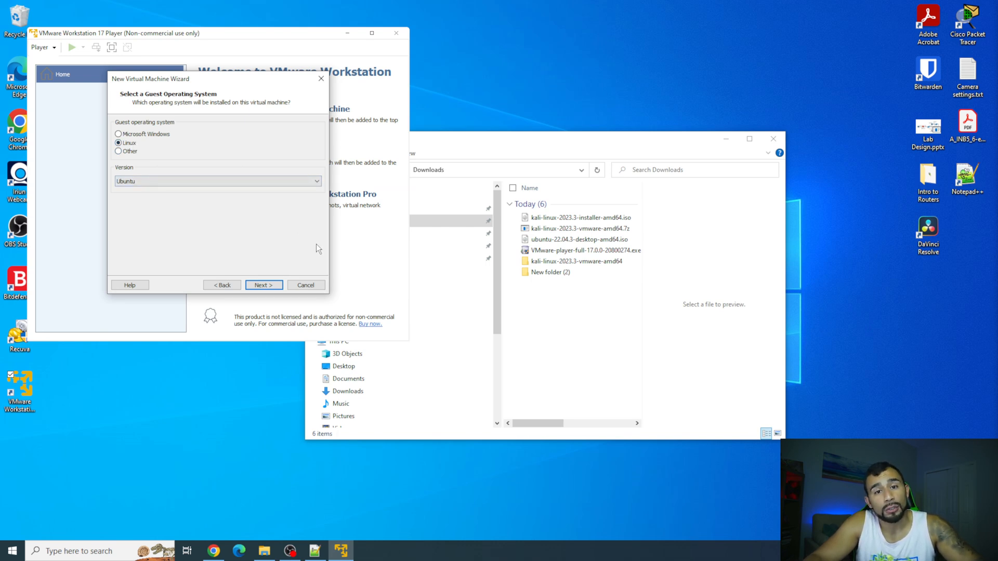
left_click(266, 284)
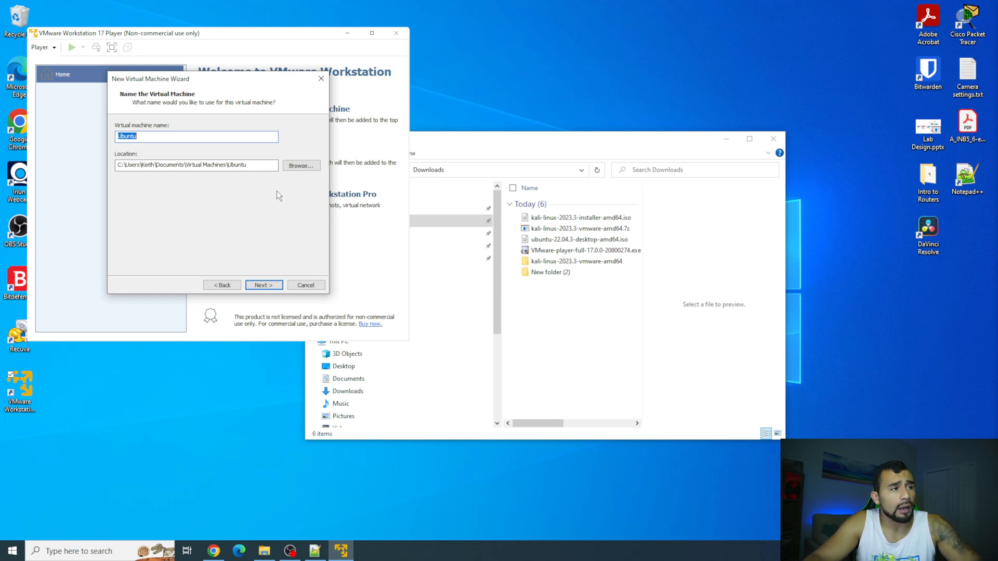
left_click(264, 285)
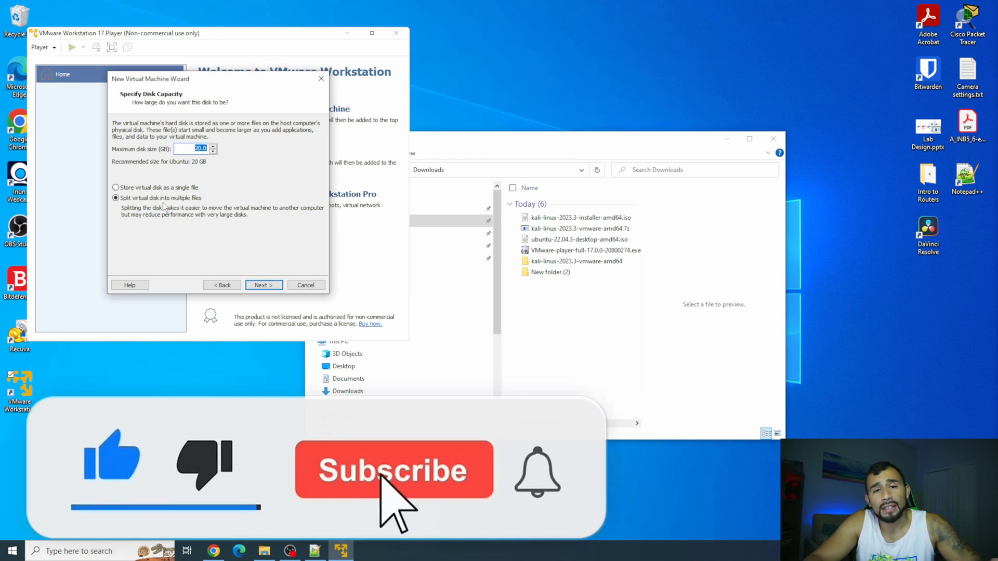
left_click(264, 285)
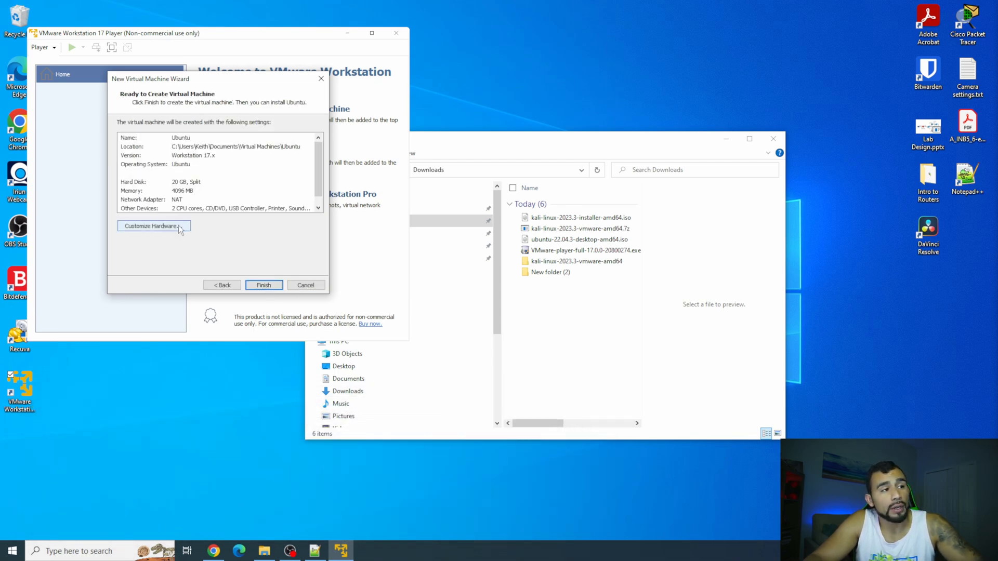
left_click(263, 285)
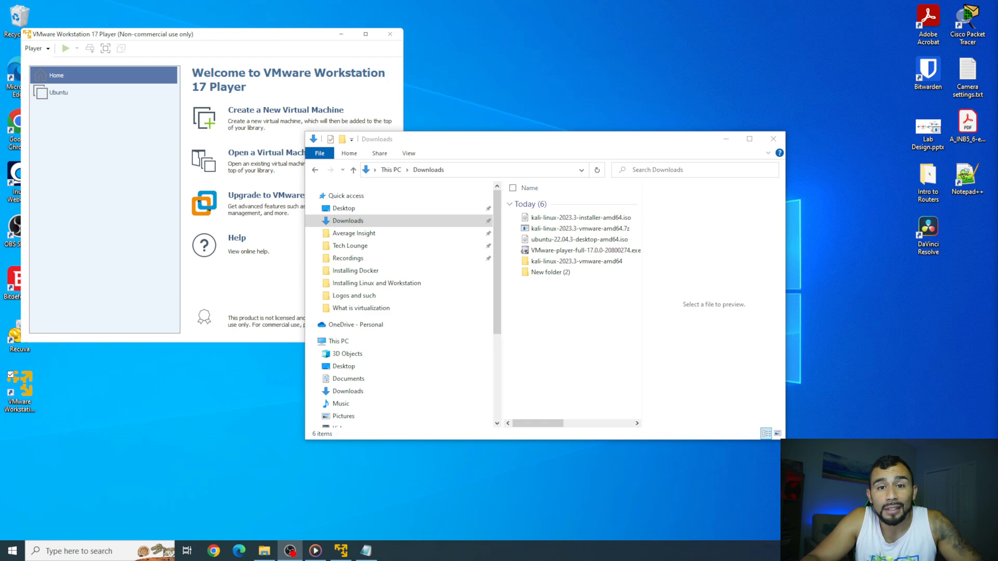
Power on the Ubuntu VM, maximize its window, and start Kali's Graphical install.
double_click(109, 97)
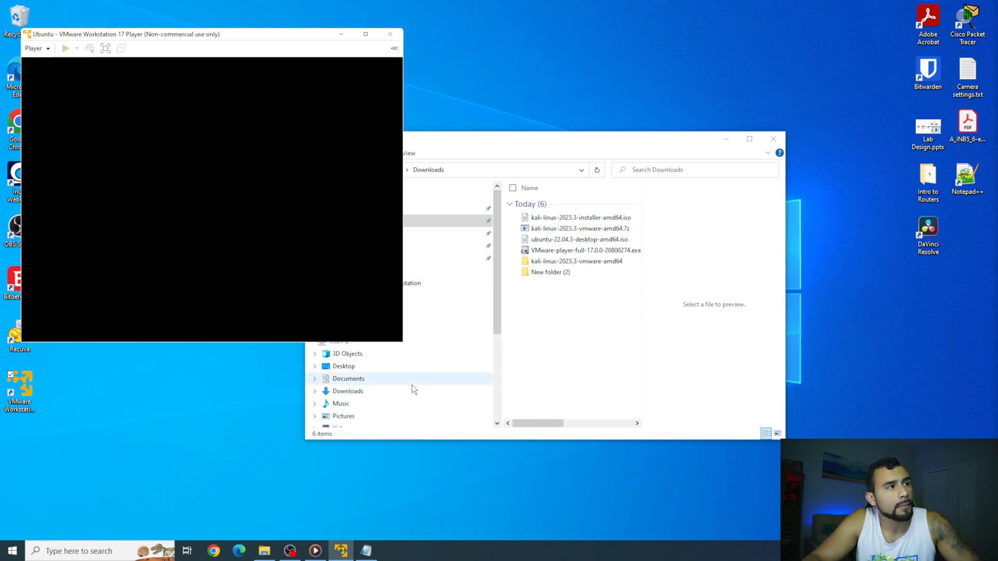
left_click(365, 34)
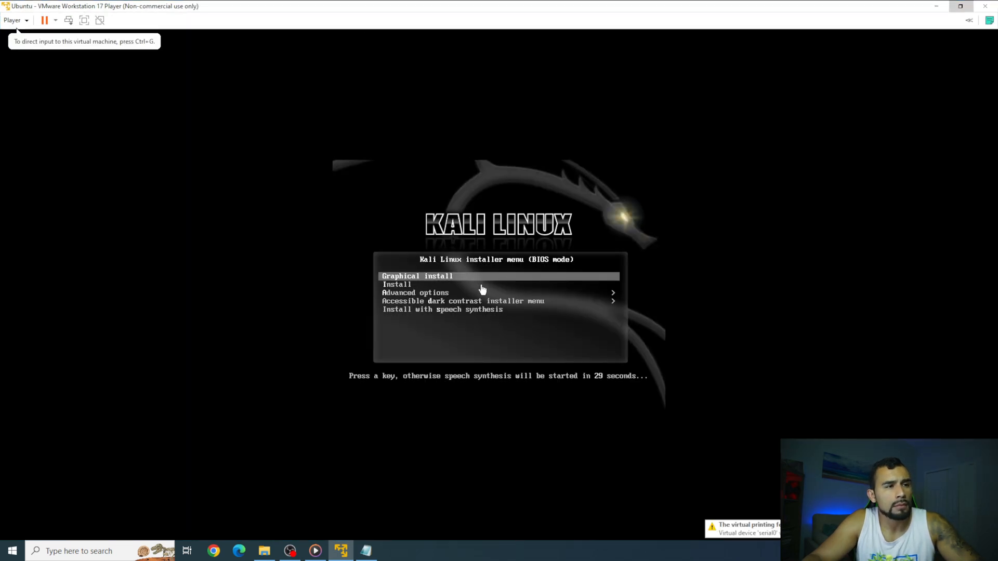
left_click(495, 354)
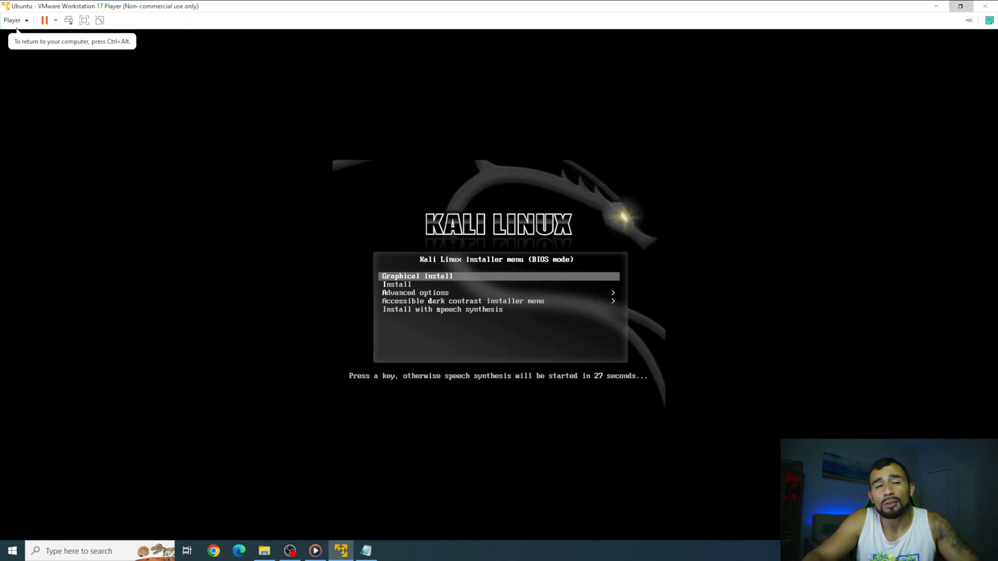
key("Up")
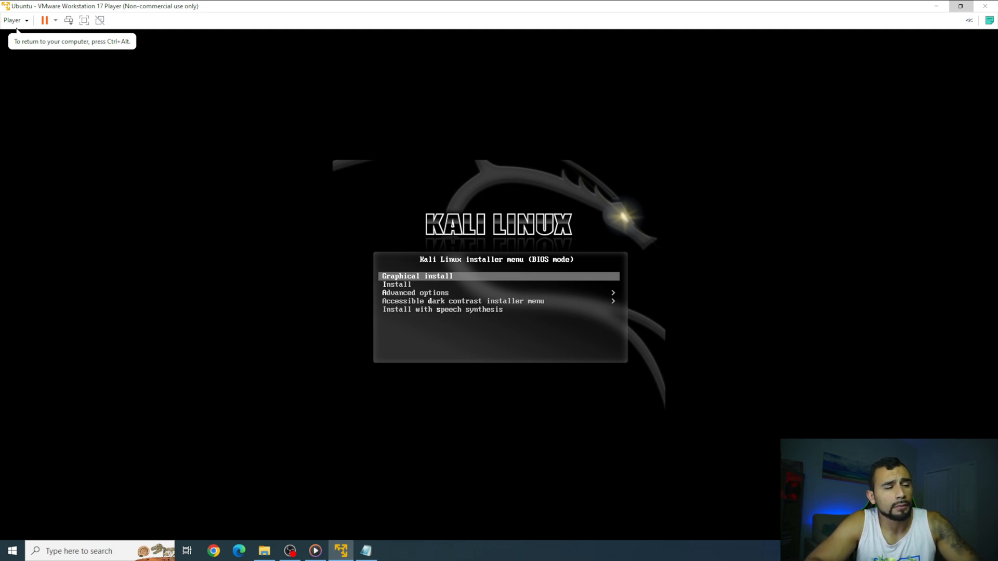
key("Return")
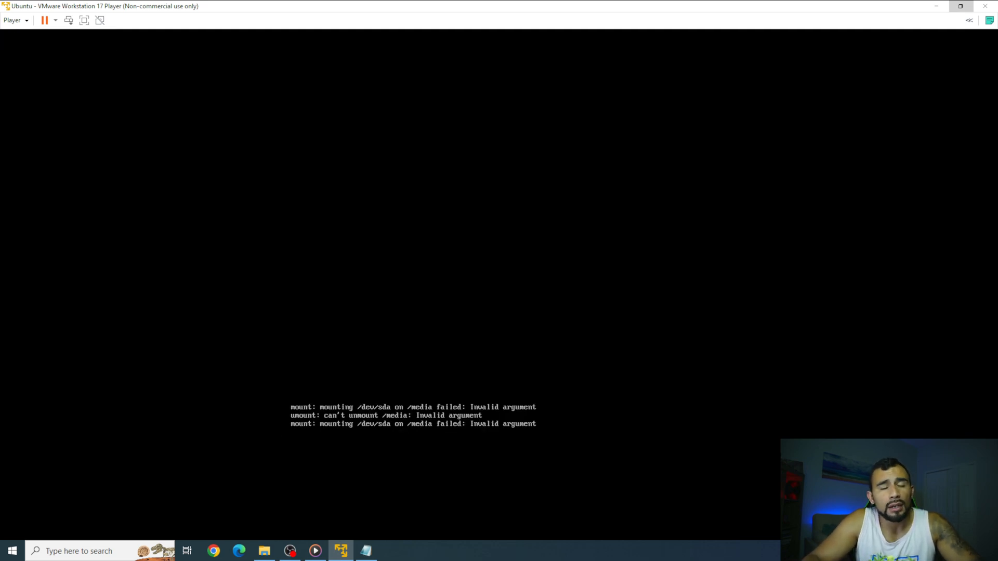
key("ctrl+alt")
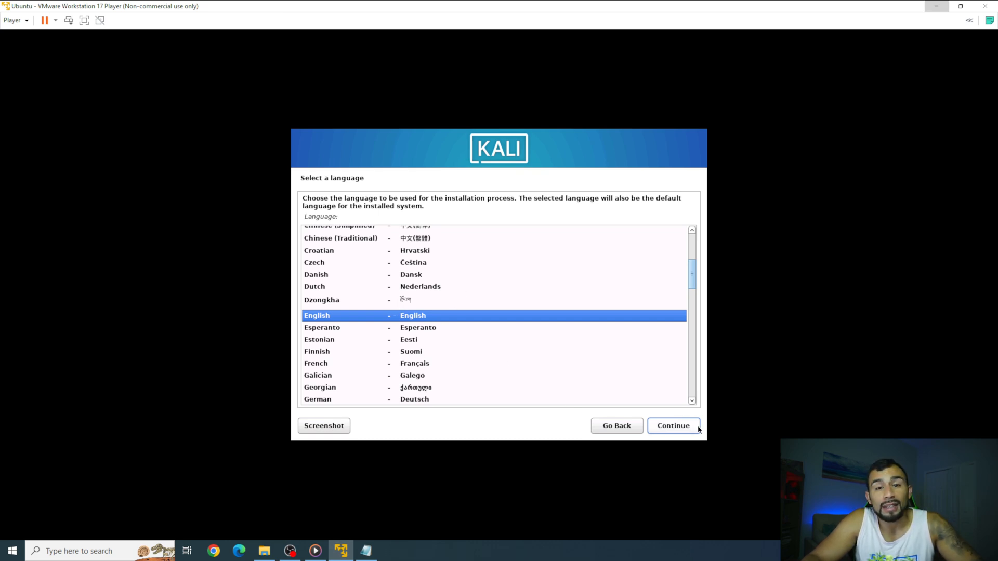
Accept English, United States and the American English keyboard in the Kali installer.
left_click(685, 432)
left_click(684, 432)
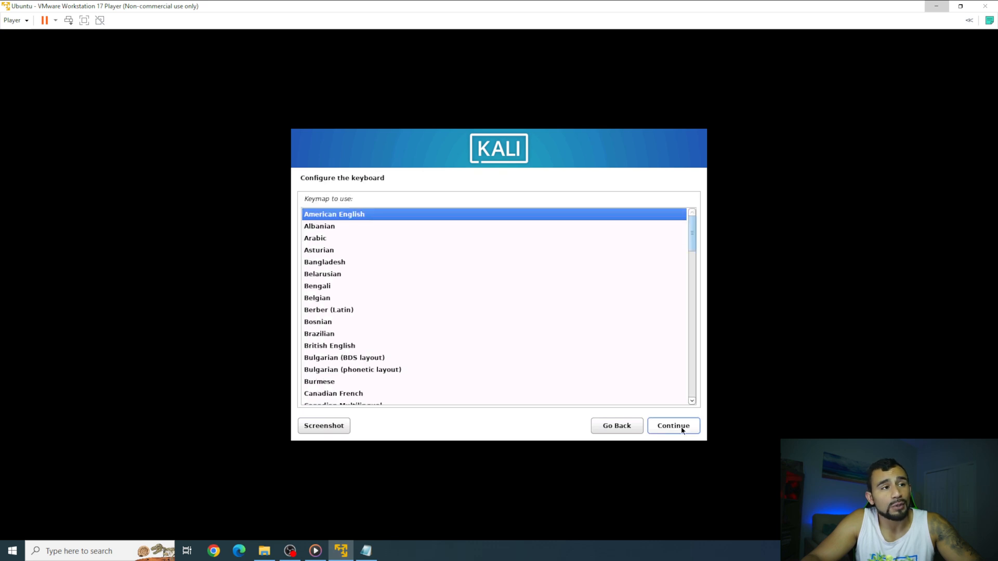
left_click(682, 430)
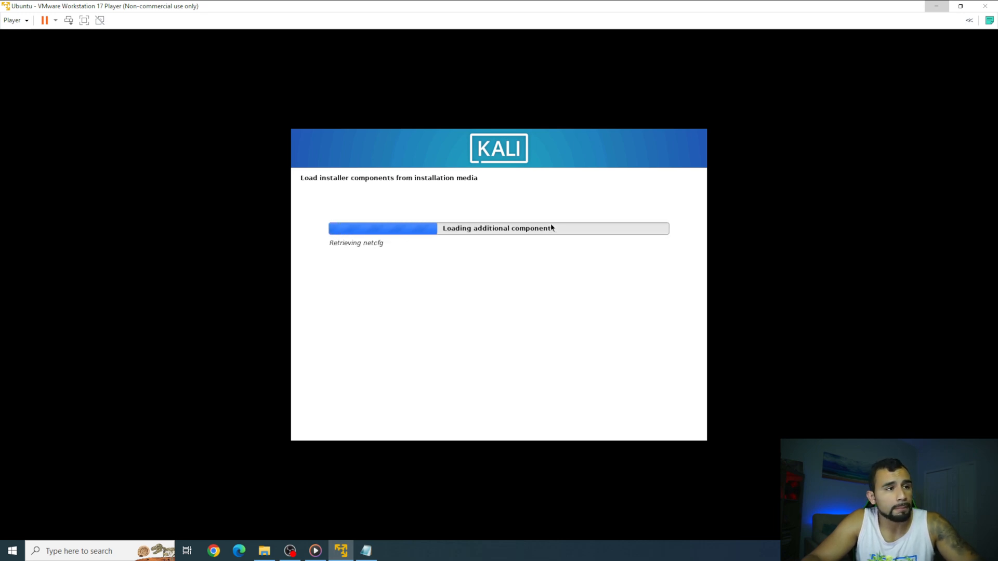
Open the virtual machine settings from the Player menu.
left_click(29, 24)
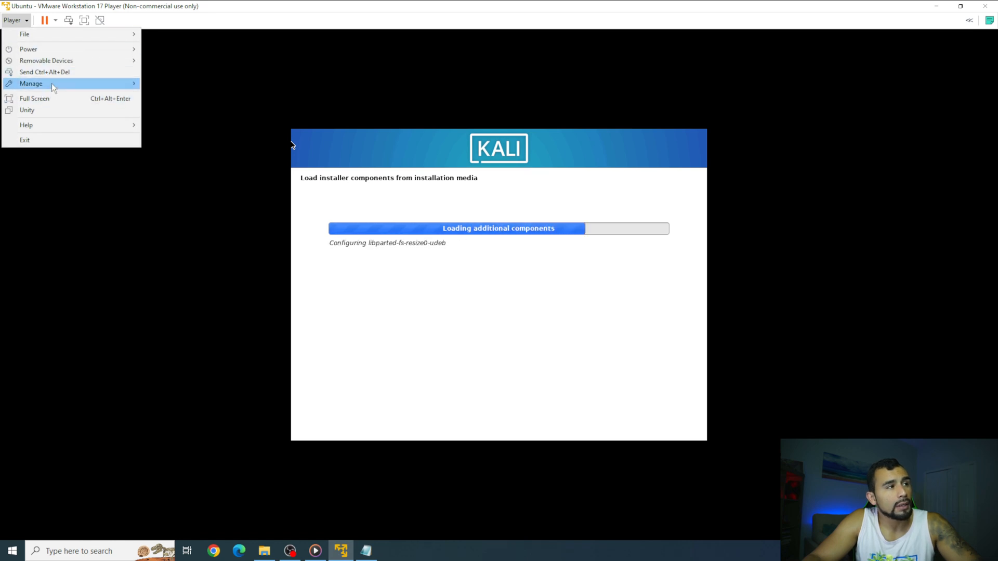
mouse_move(52, 83)
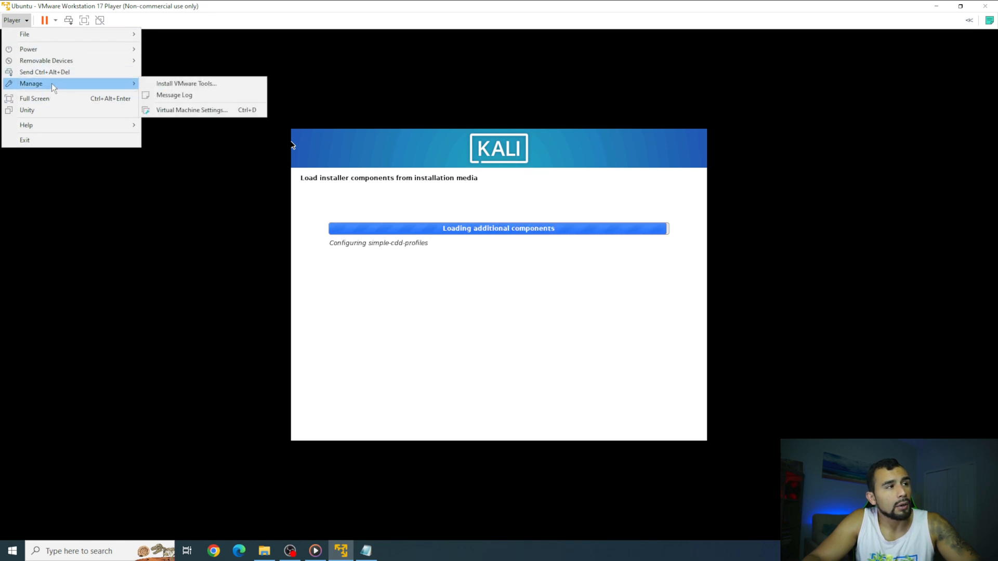
left_click(185, 110)
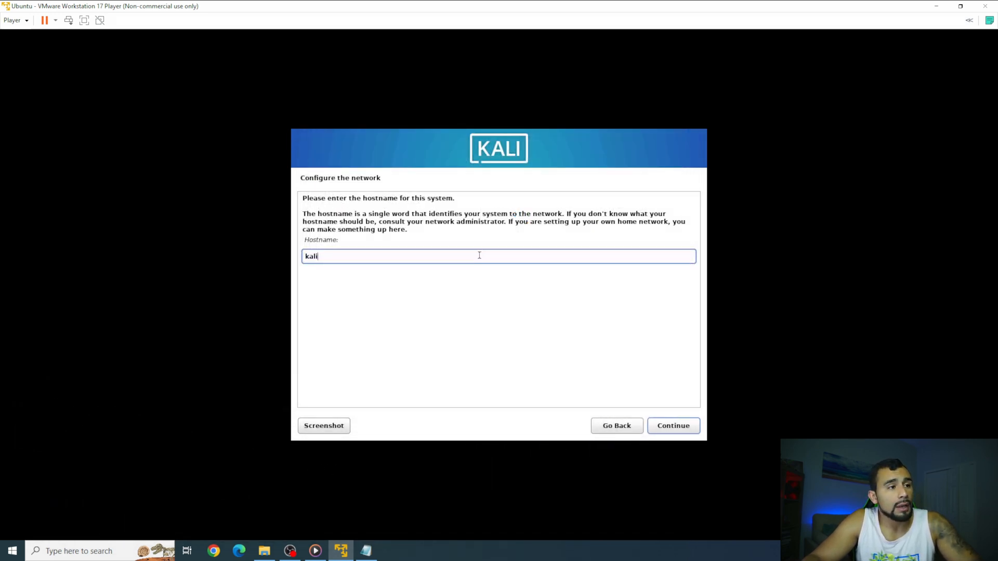
Keep hostname kali, leave the domain blank, and enter the user's full name, username and password.
left_click(654, 427)
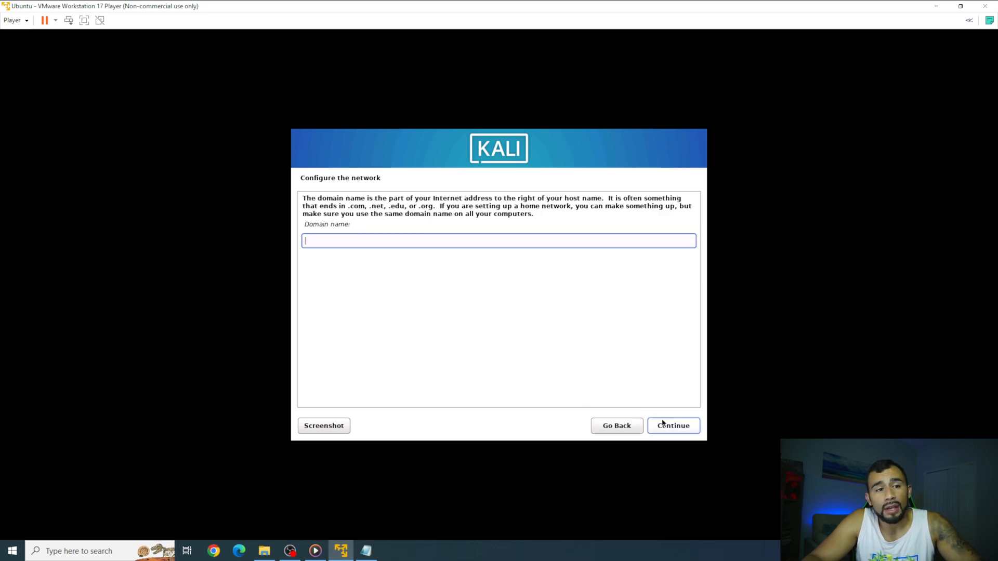
left_click(684, 426)
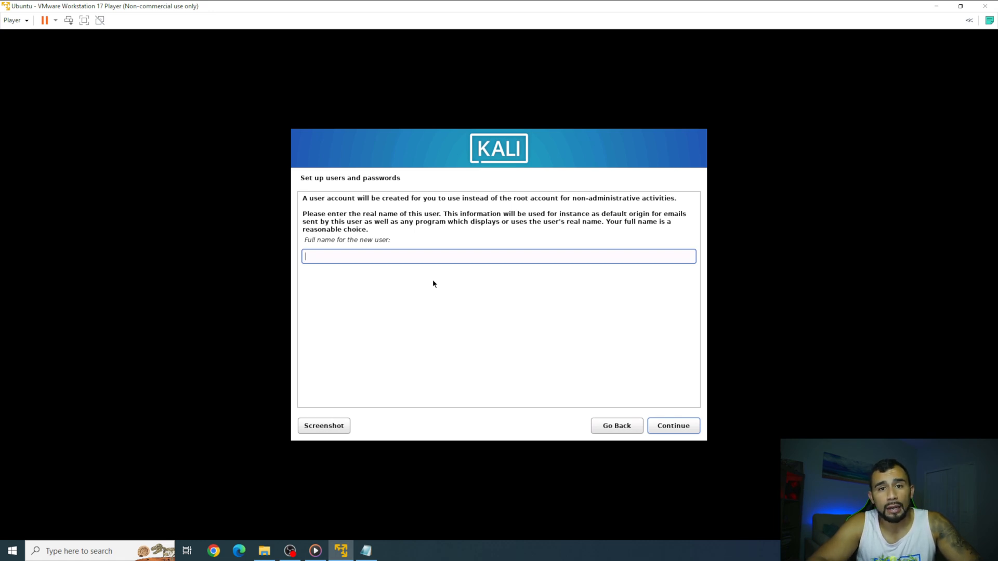
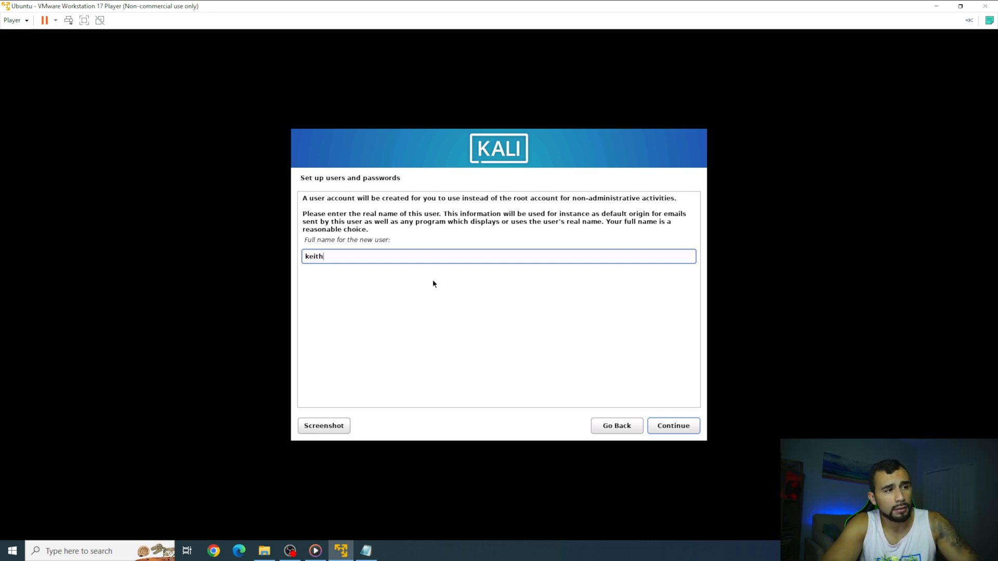
key("Return")
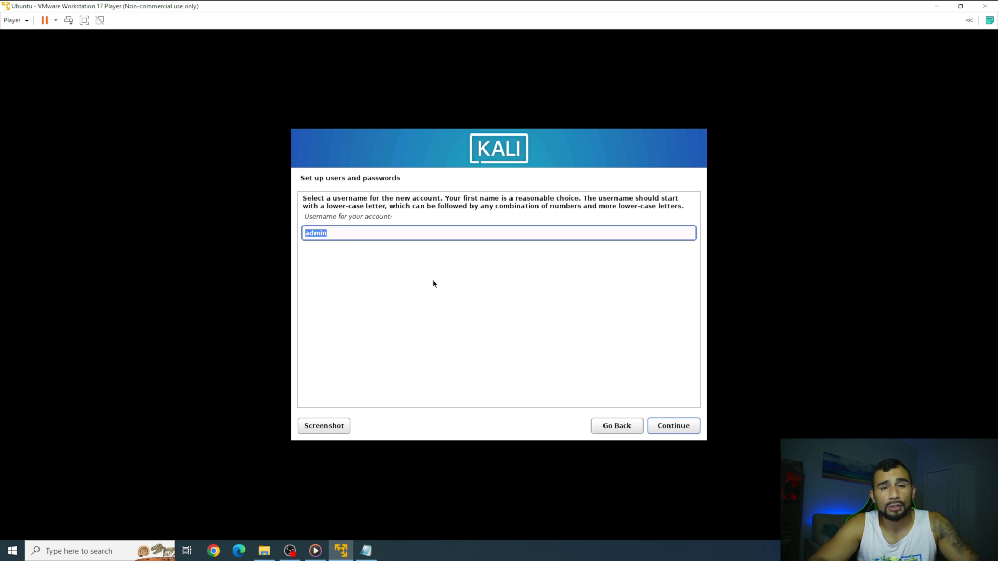
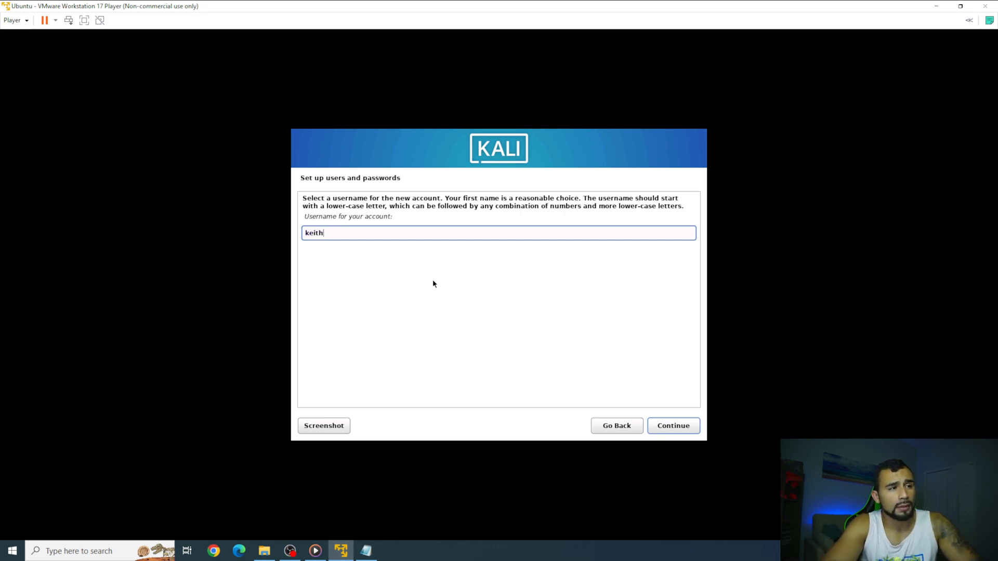
key("Return")
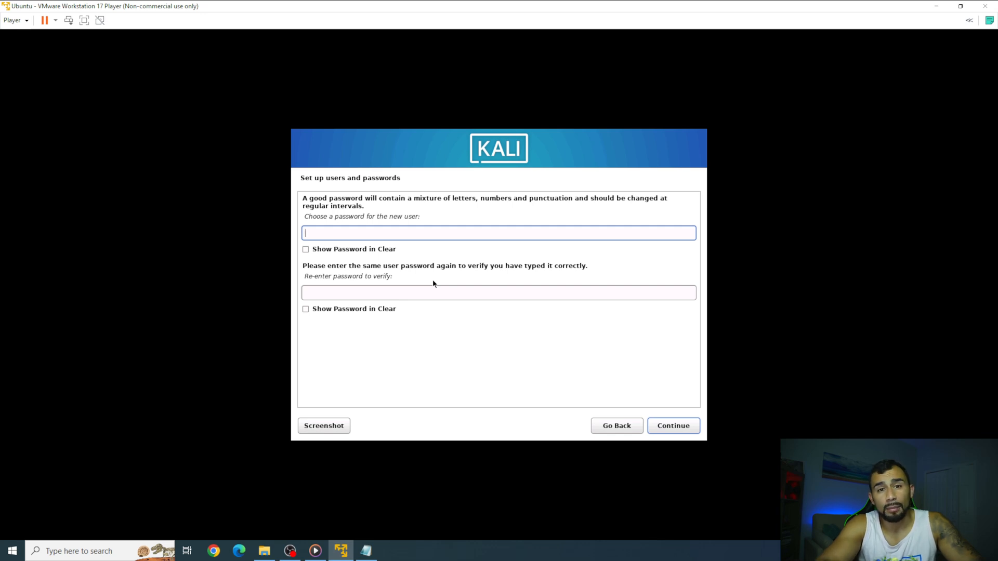
key("Tab")
key("Tab")
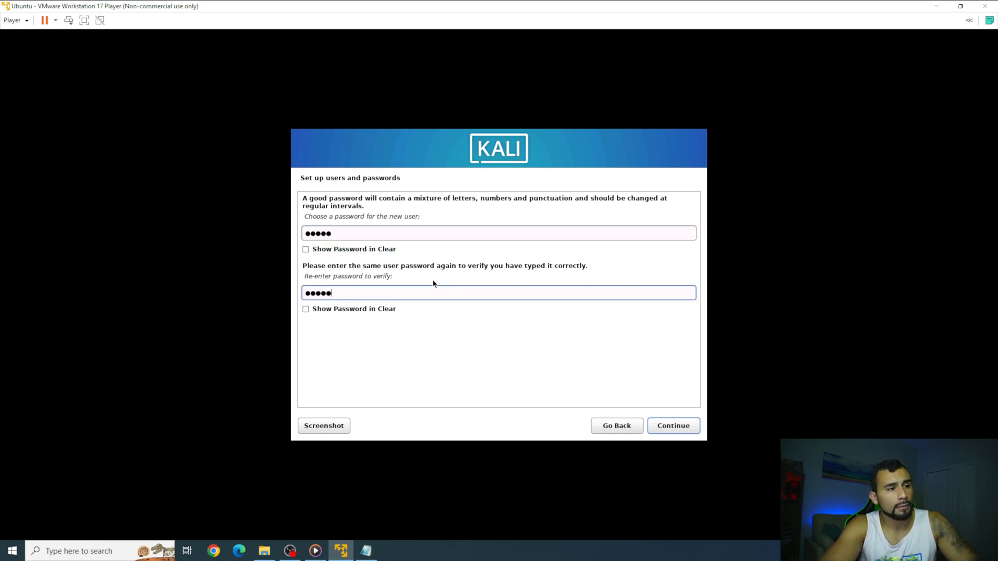
key("Return")
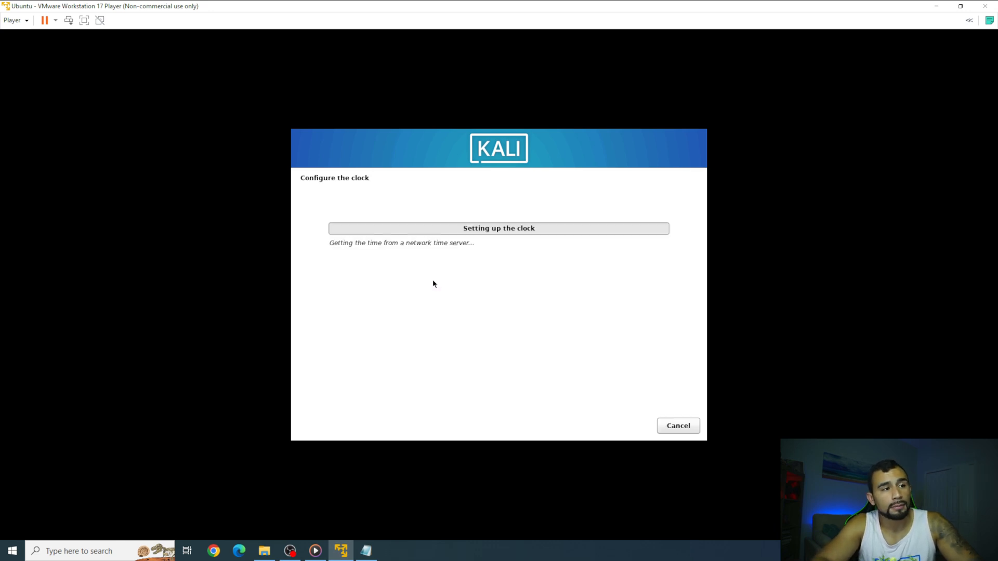
Accept Eastern time, partition all of disk sda as one partition, and write the changes.
key("Return")
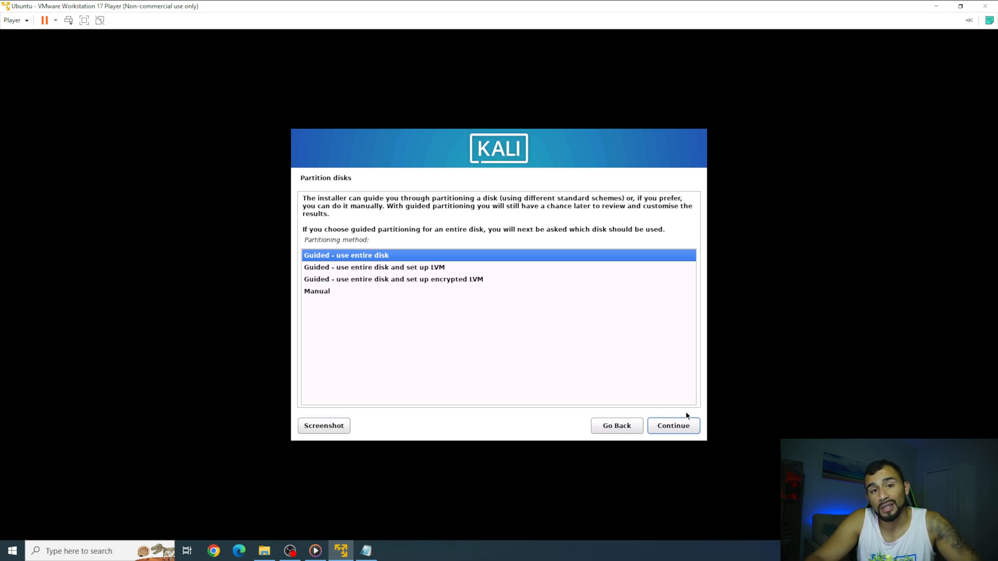
left_click(685, 425)
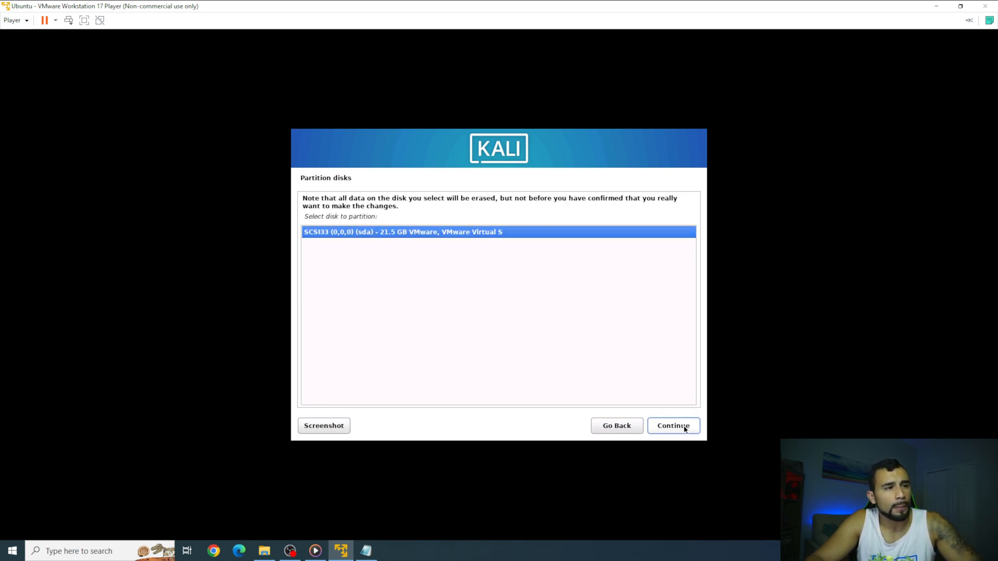
left_click(684, 425)
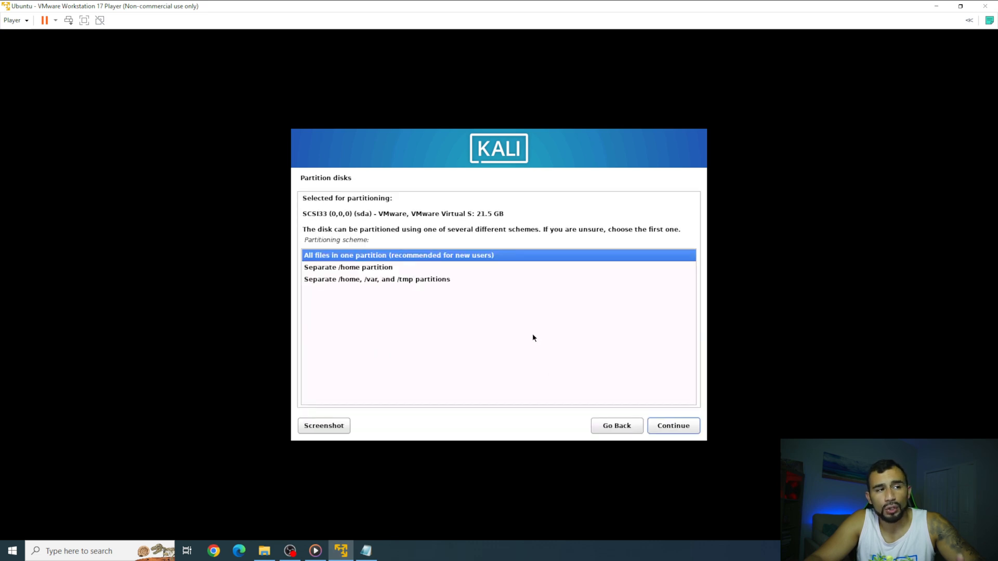
left_click(677, 427)
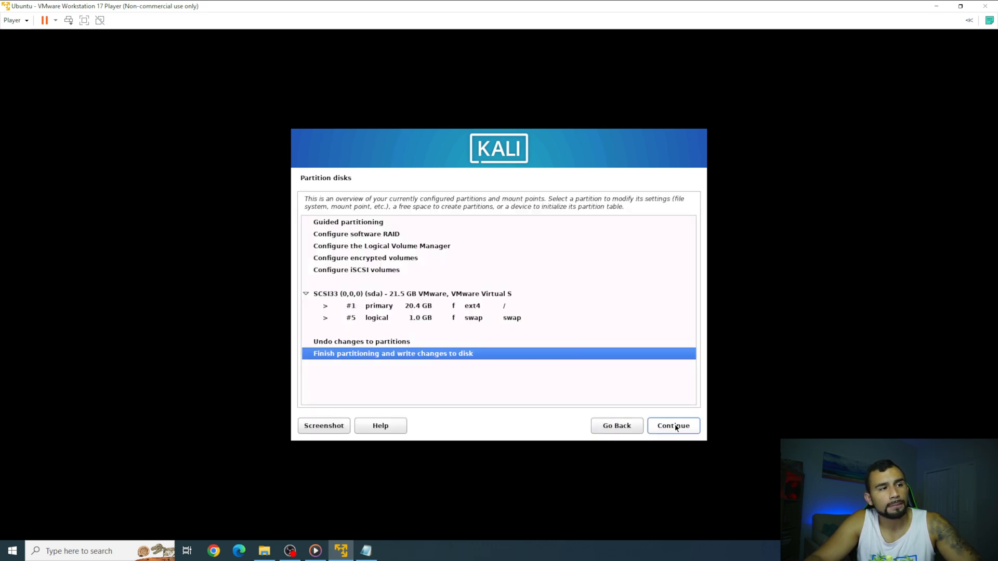
left_click(676, 426)
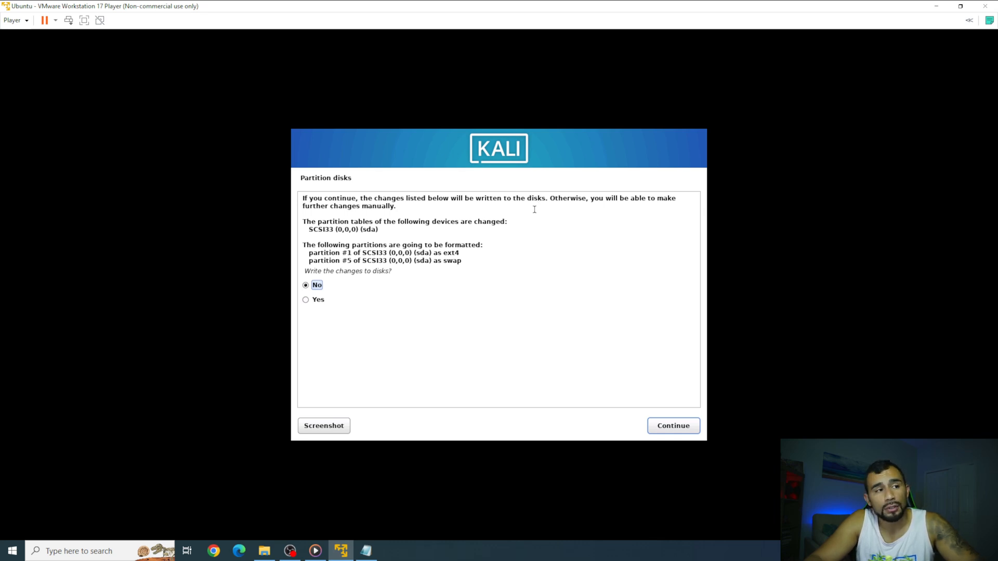
left_click(318, 300)
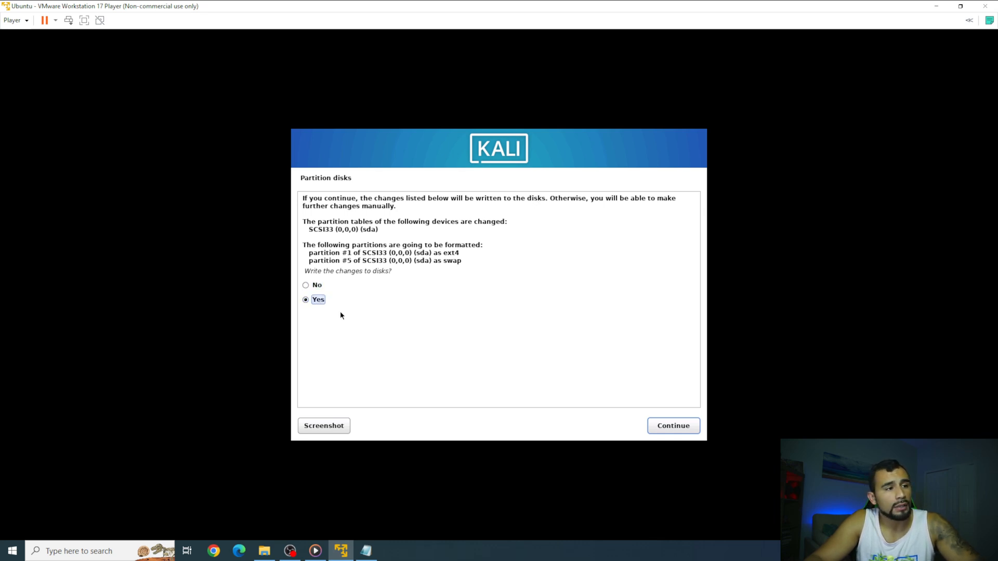
left_click(680, 429)
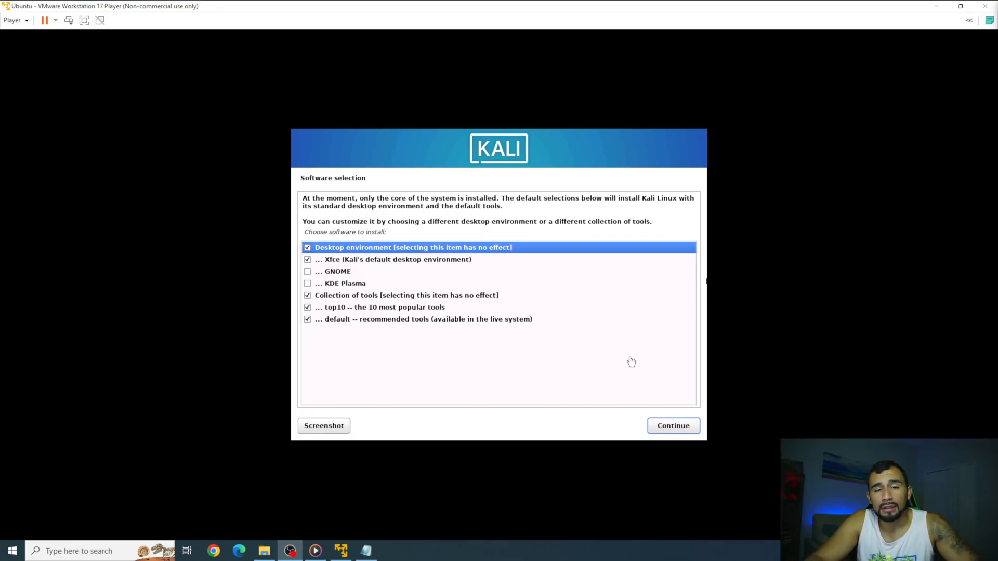
Keep the default software, install GRUB on /dev/sda, and finish the installation to reboot.
left_click(680, 426)
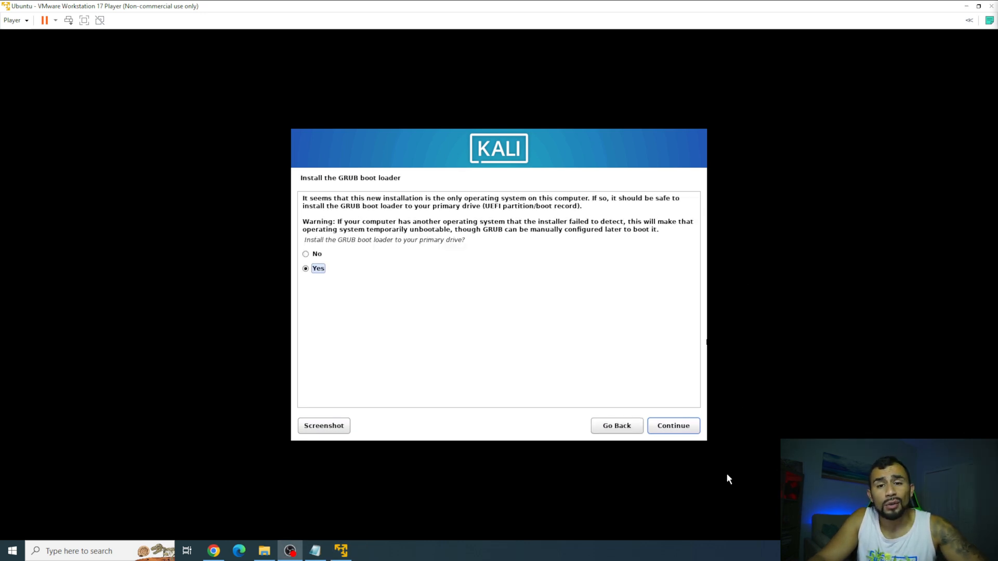
left_click(691, 433)
left_click(691, 428)
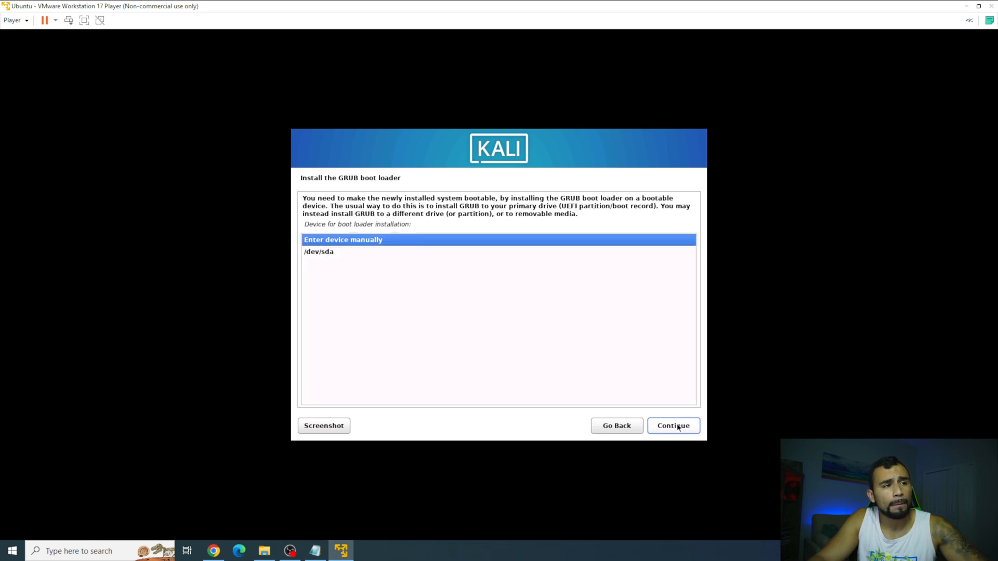
left_click(334, 253)
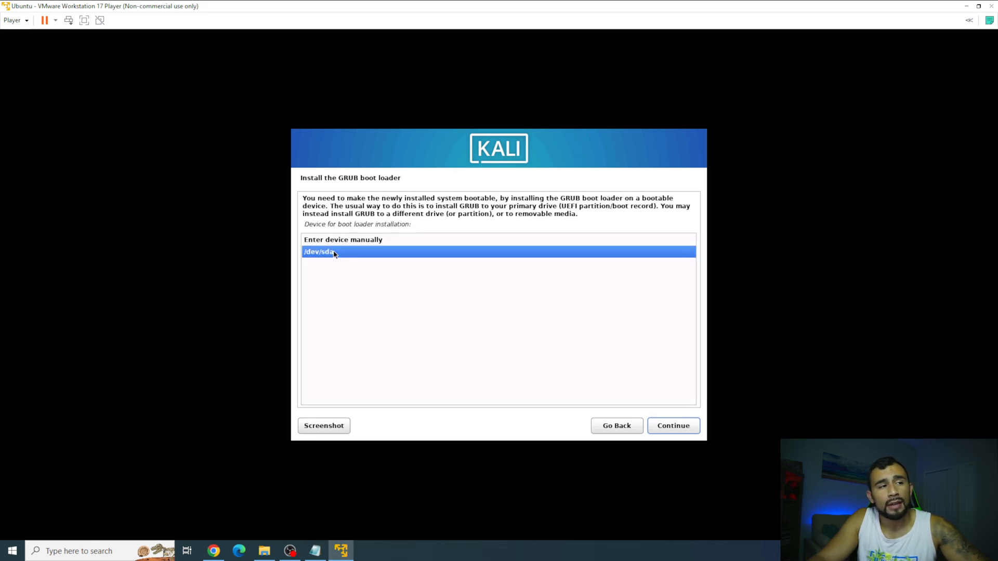
left_click(693, 427)
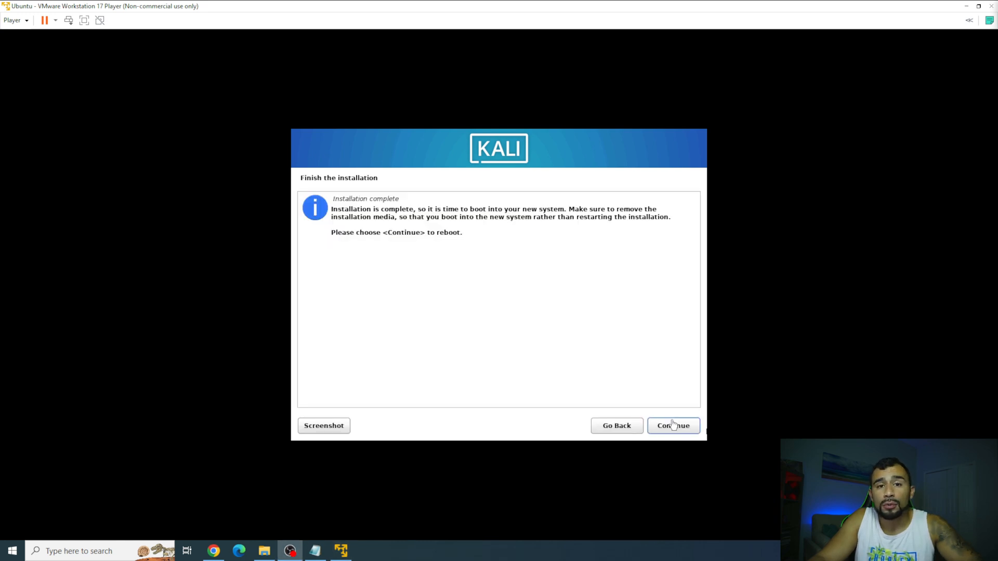
left_click(679, 429)
left_click(678, 428)
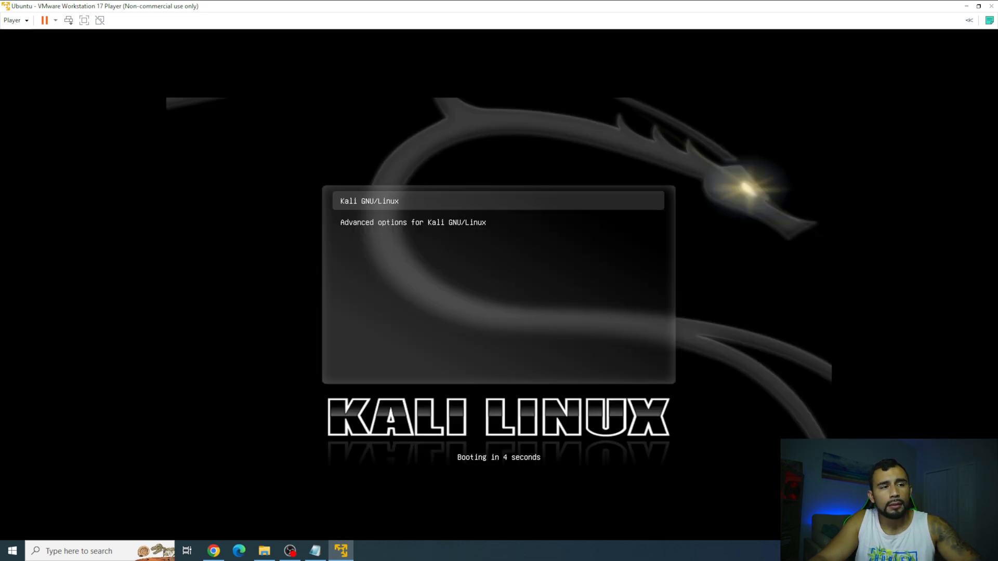
Boot Kali from GRUB, log in as the new user, re-maximize the window and open a terminal.
key("Return")
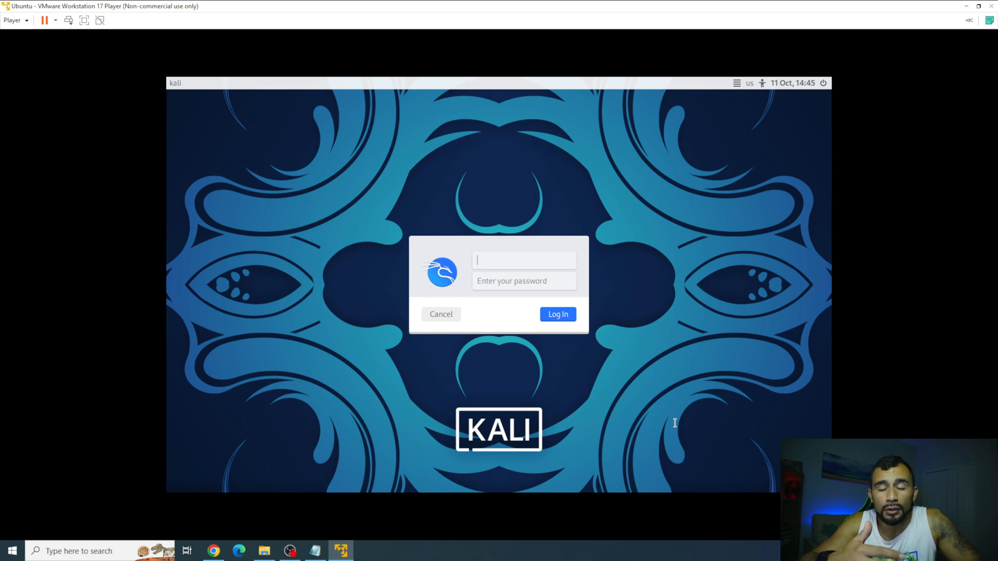
key("Tab")
key("Return")
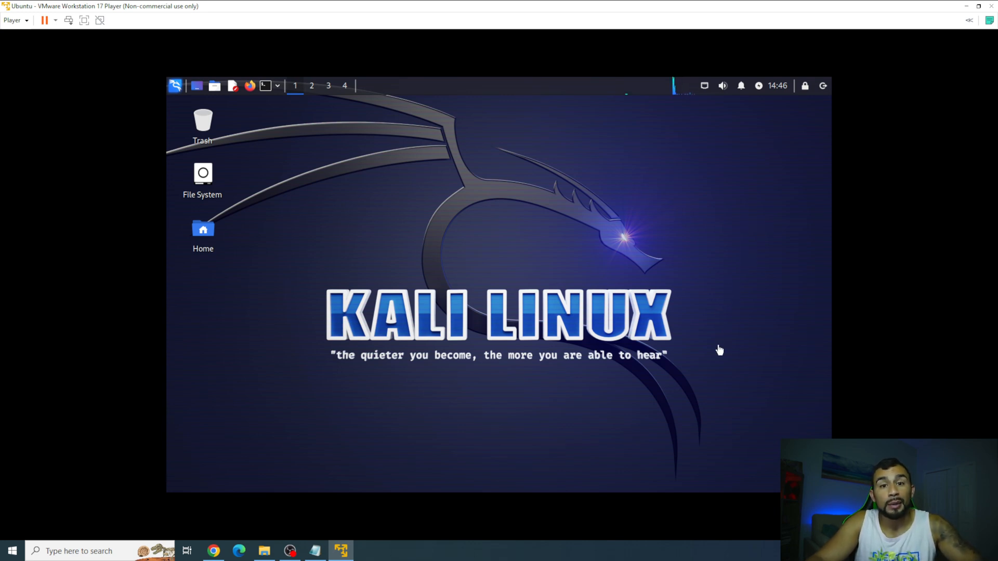
mouse_move(461, 2)
left_mouse_down()
mouse_move(521, 321)
mouse_move(466, 1)
left_mouse_up()
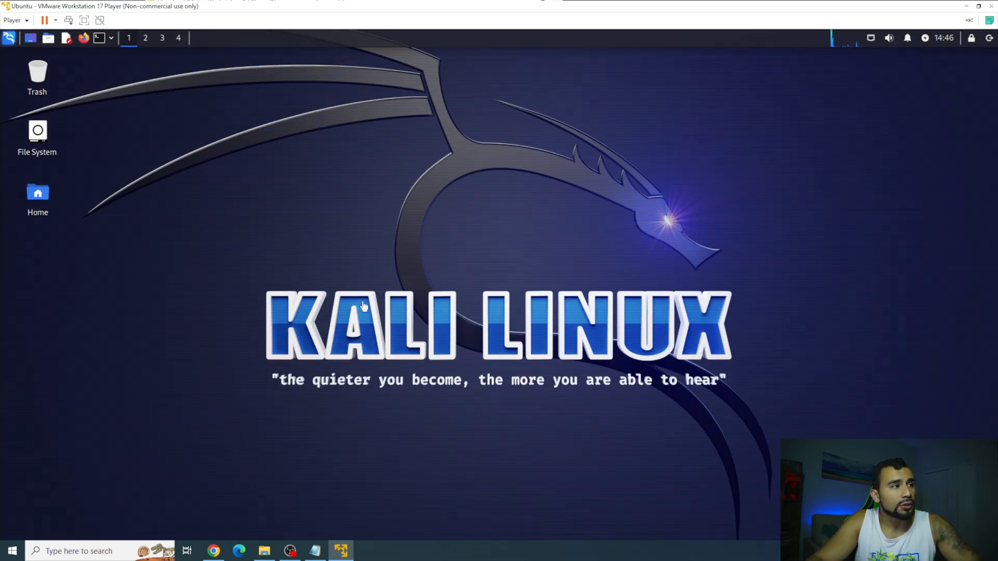
left_click(99, 37)
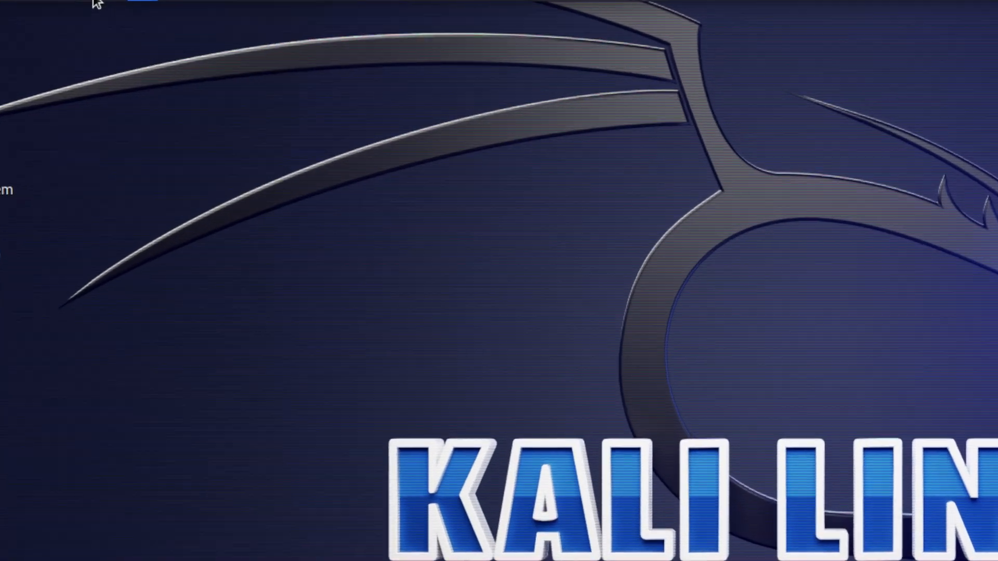
Run ip a, select eth0's address 192.168.192.128, then open Firefox.
type("ip a")
key("Return")
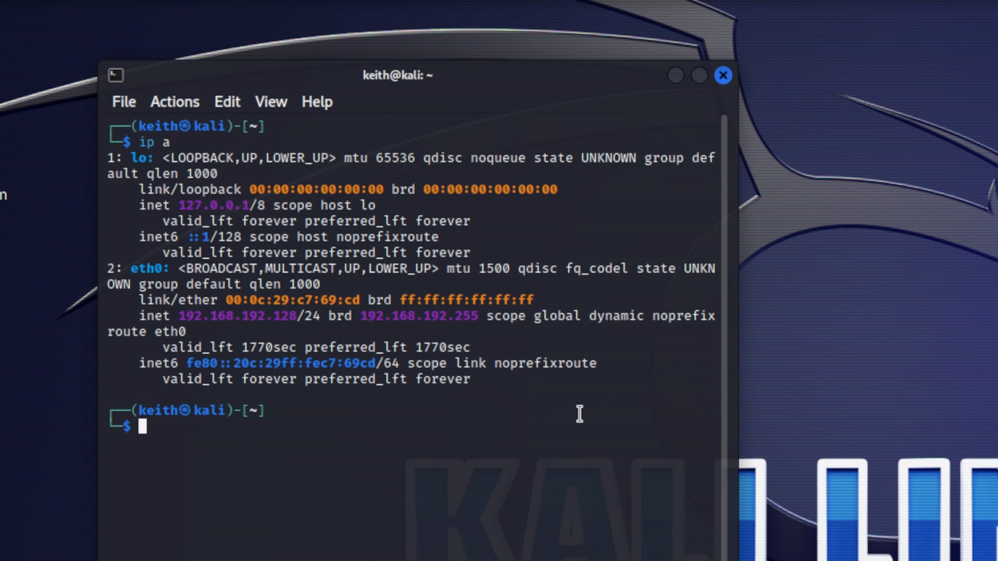
left_click_drag(178, 315, 302, 314)
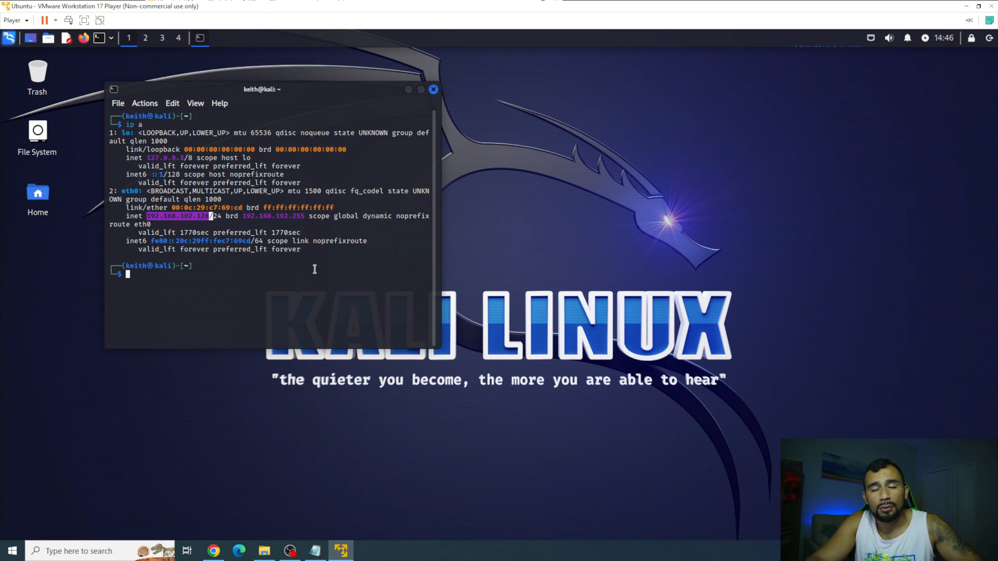
left_click(83, 39)
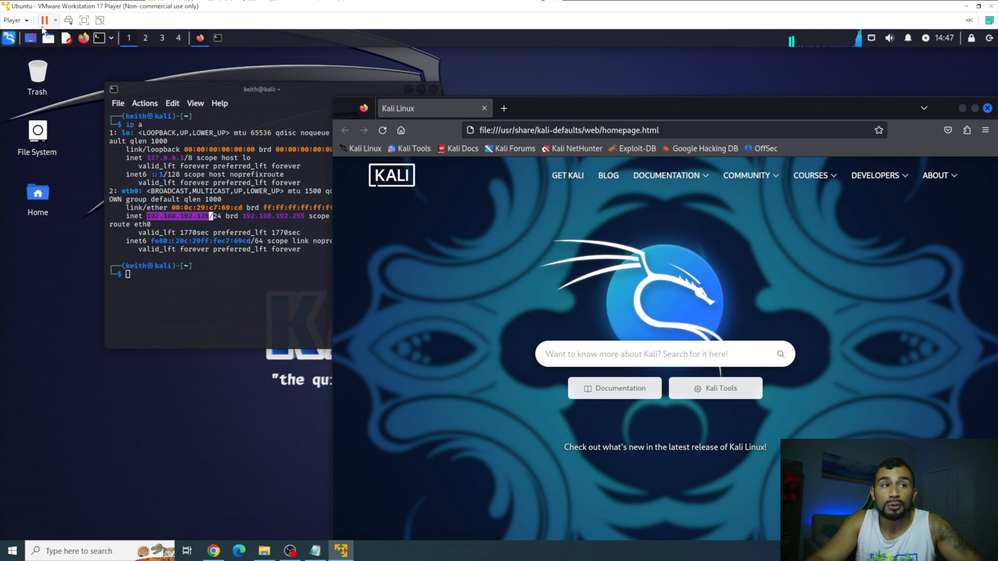
left_click(641, 131)
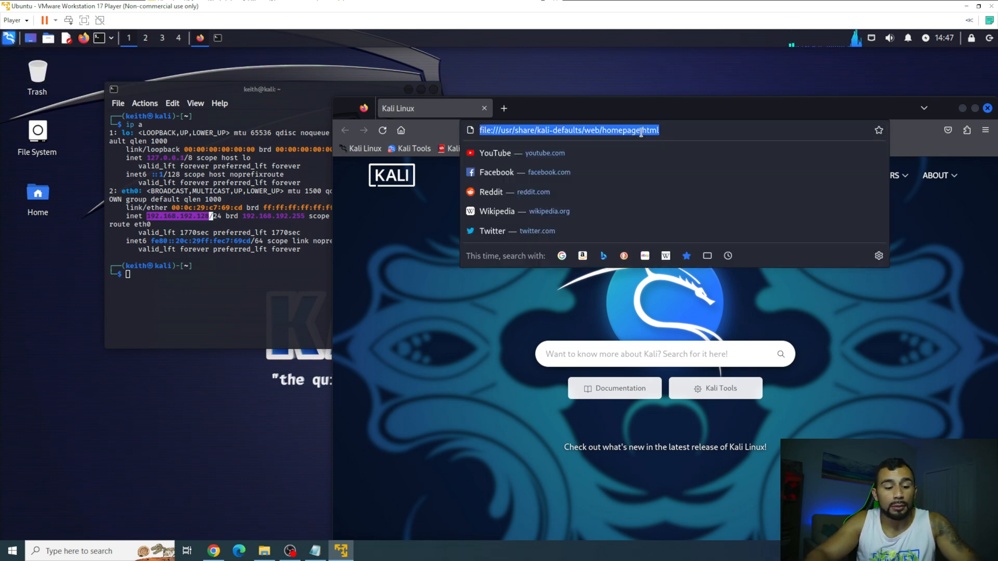
type("google.com")
key("Return")
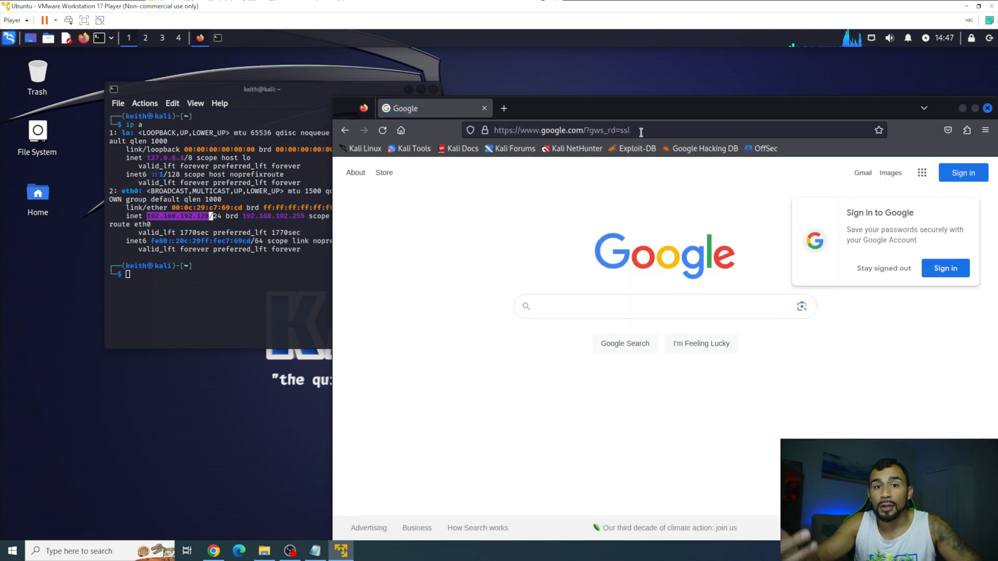
left_click_drag(620, 114, 503, 102)
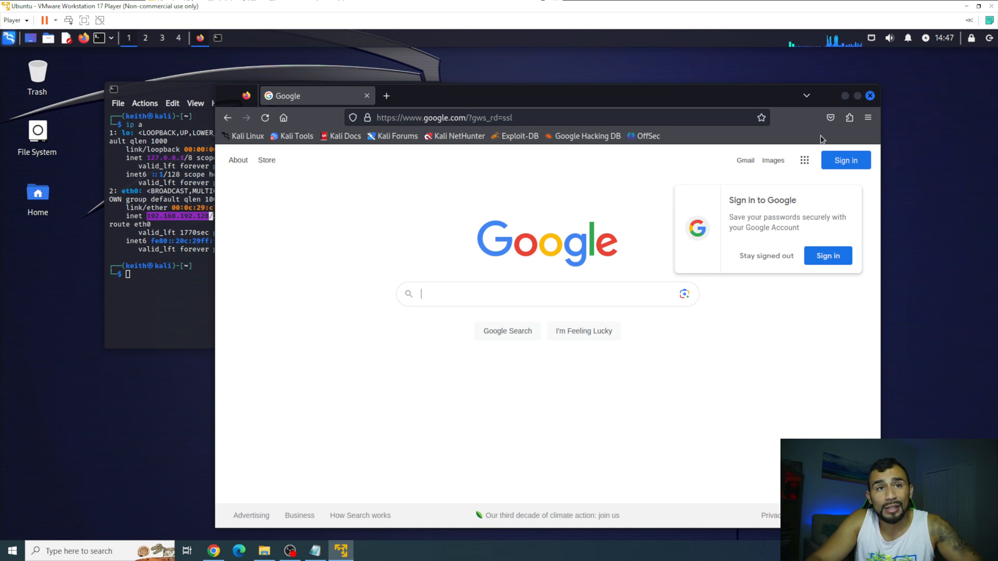
left_click(870, 96)
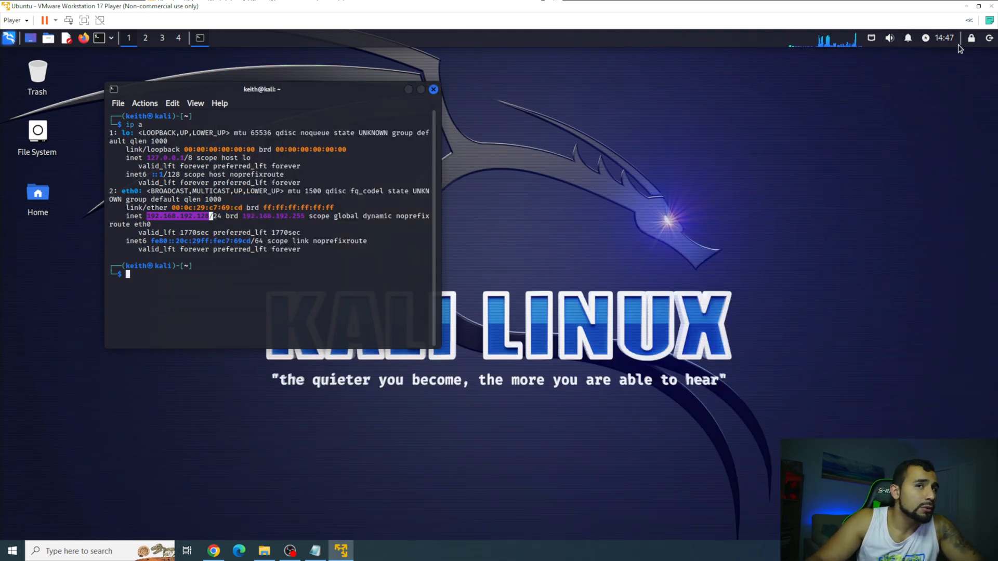
Shut down the Kali VM and relaunch VMware Workstation Player.
left_click(989, 38)
left_click(587, 250)
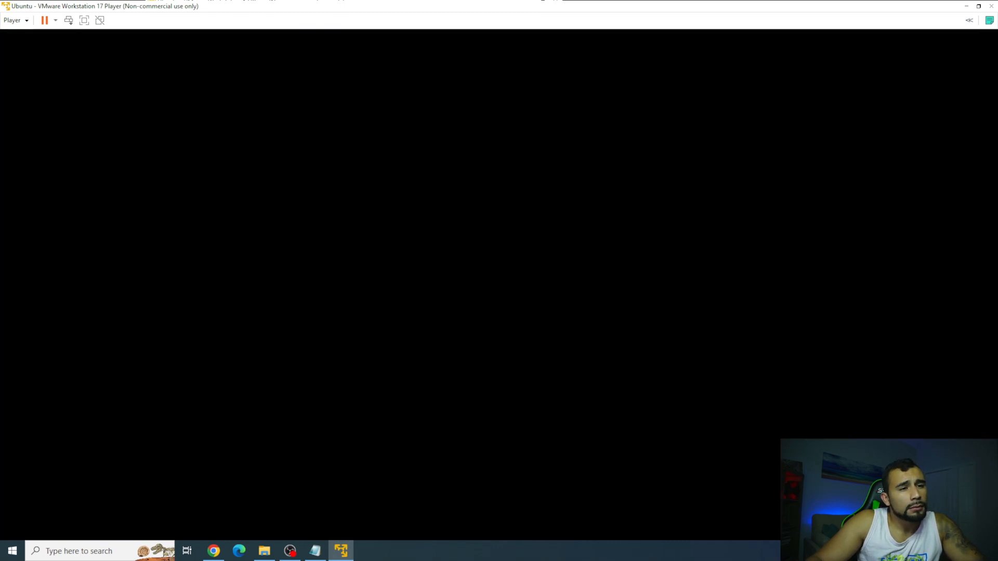
left_click(582, 211)
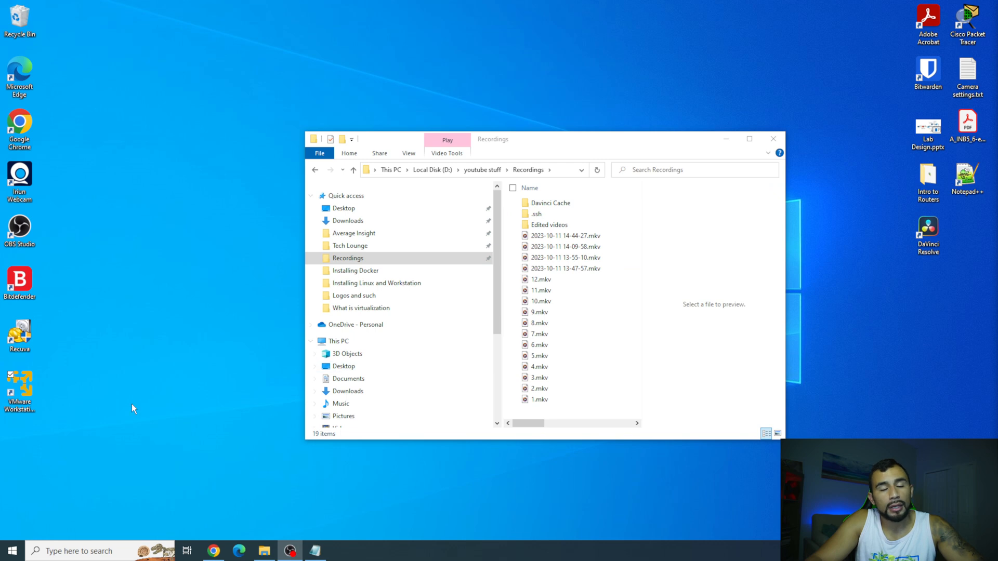
left_click(30, 387)
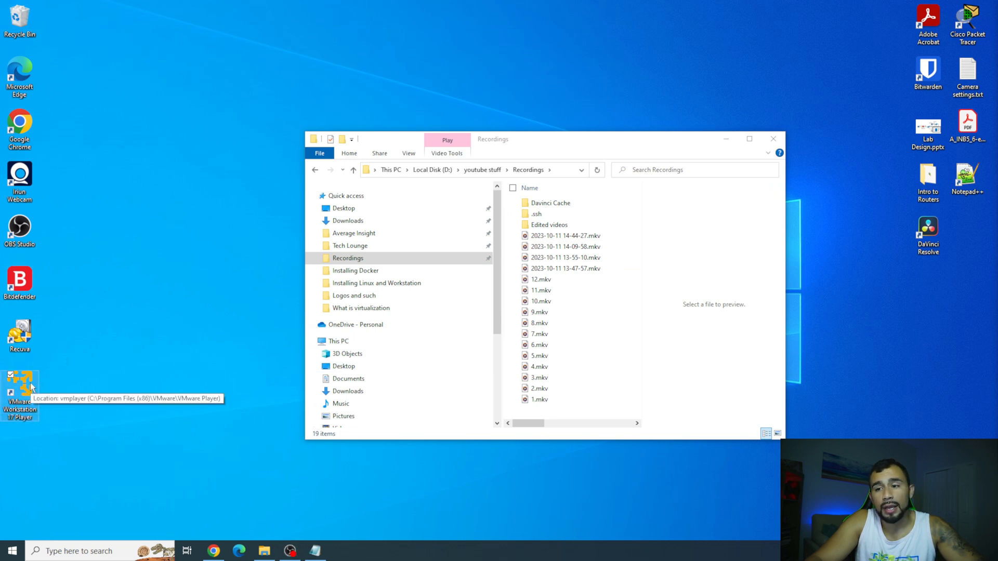
Start a new VM from the ubuntu-22.04.3-desktop-amd64.iso disc image.
left_click(343, 172)
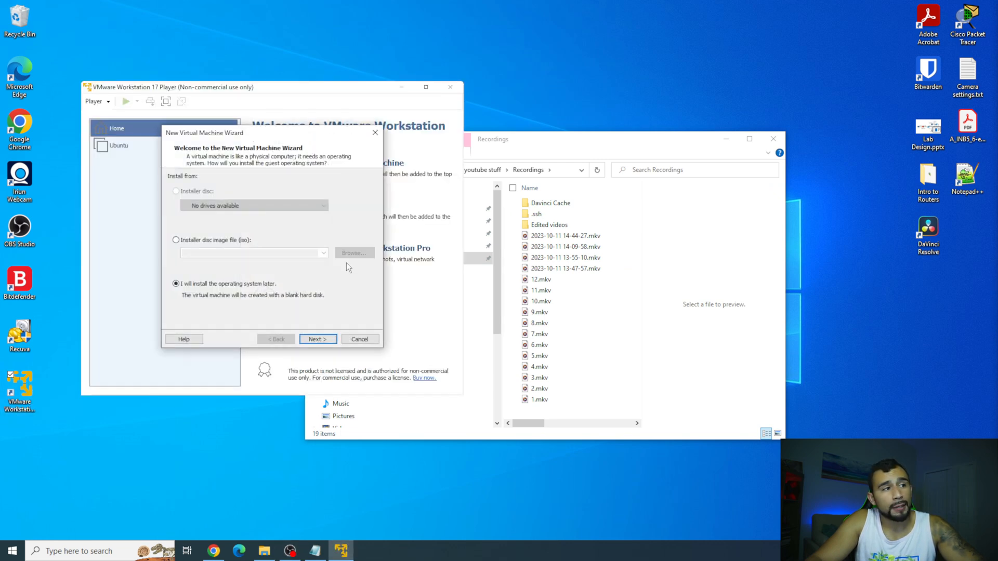
left_click(230, 241)
left_click(353, 251)
left_click(344, 241)
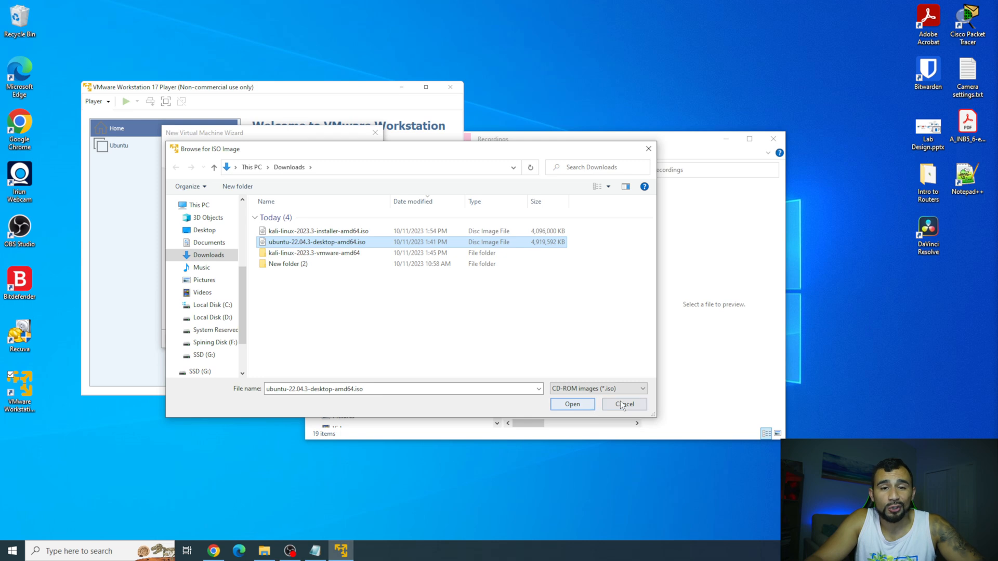
left_click(572, 405)
Enter the Easy Install account password, keep the name Ubuntu 64-bit and a 20 GB disk.
left_click(318, 339)
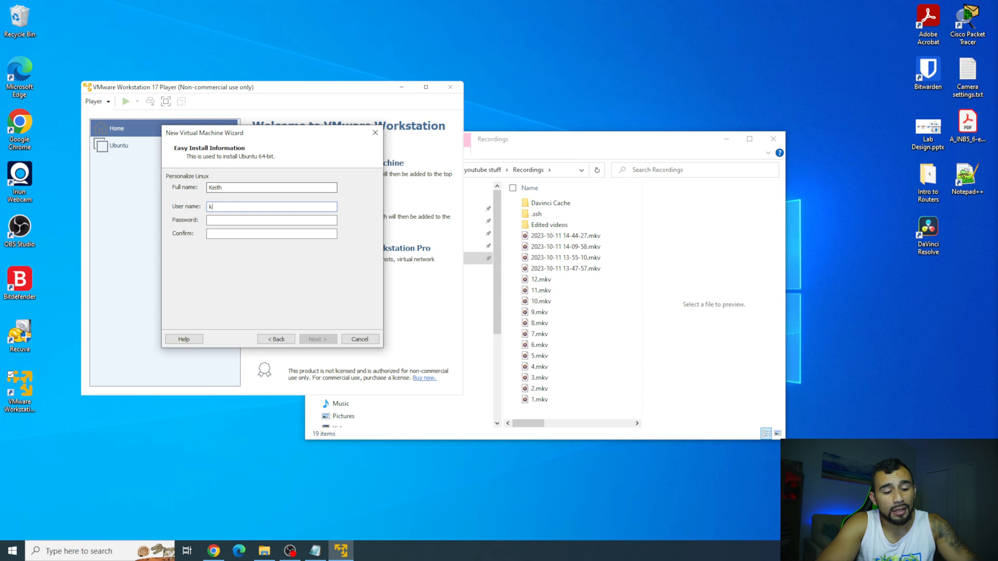
key("Tab")
type("••••••••")
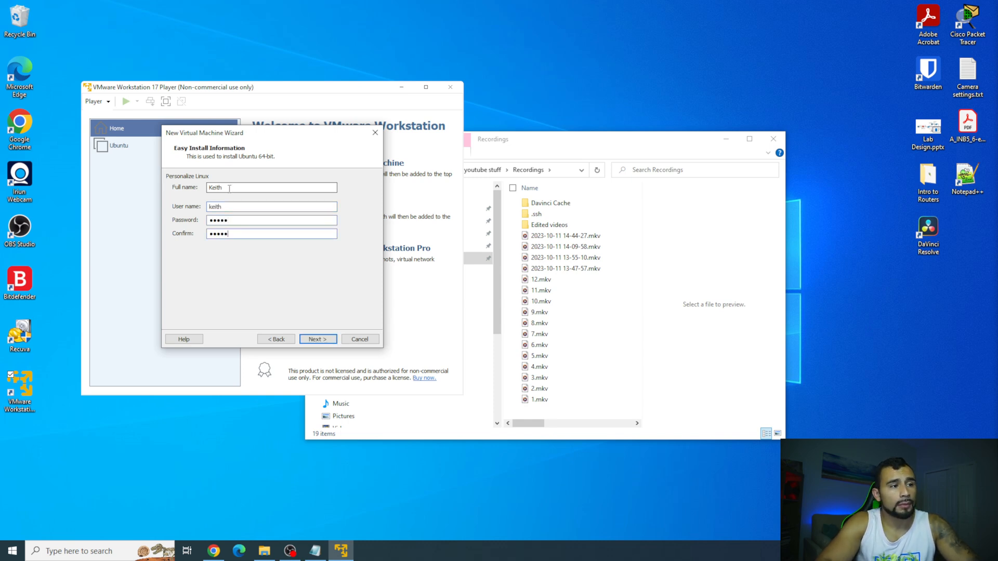
key("Return")
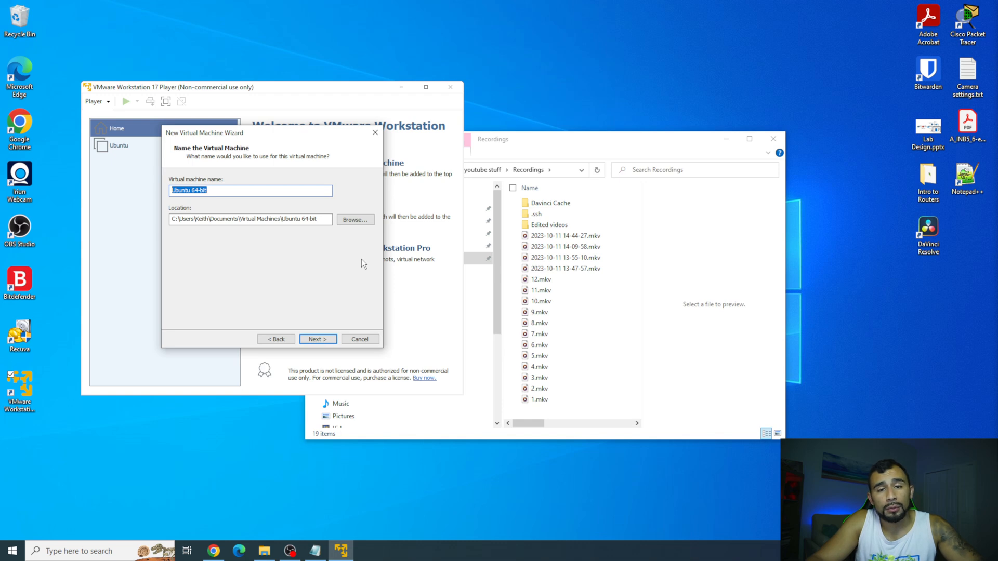
left_click(328, 339)
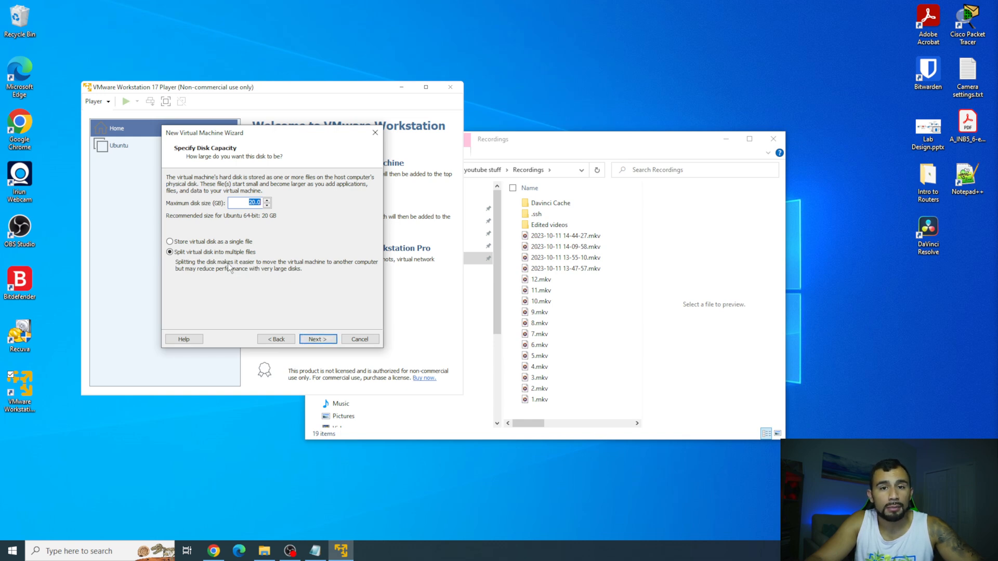
left_click(314, 337)
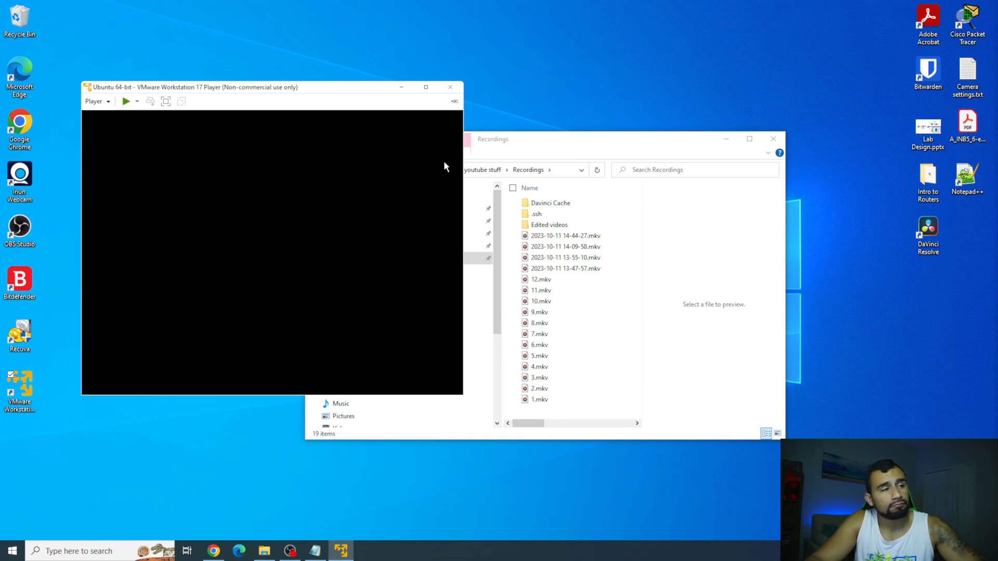
Go full screen, pass the keyboard layout page, and start an Erase disk and install Ubuntu installation.
left_click(430, 92)
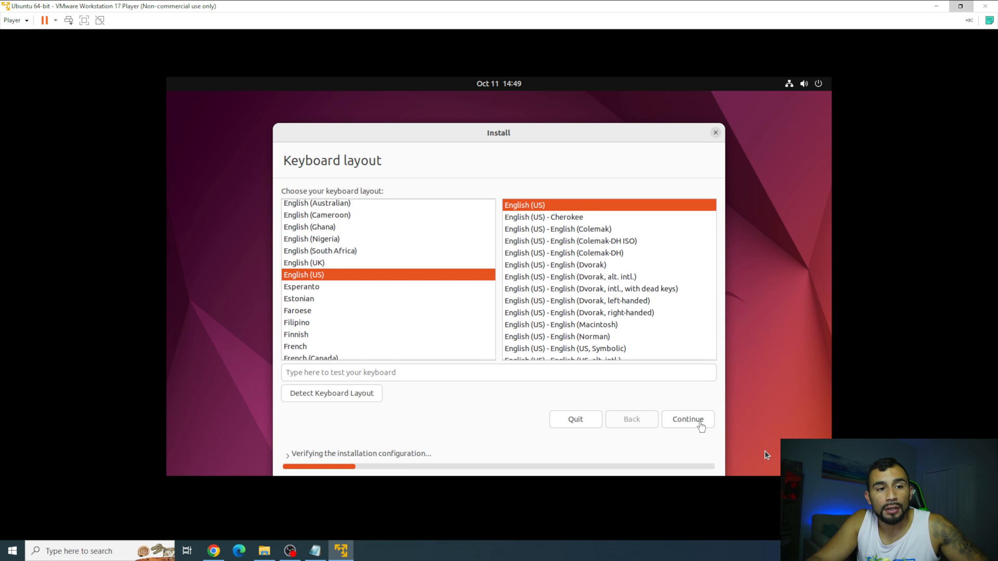
left_click(699, 421)
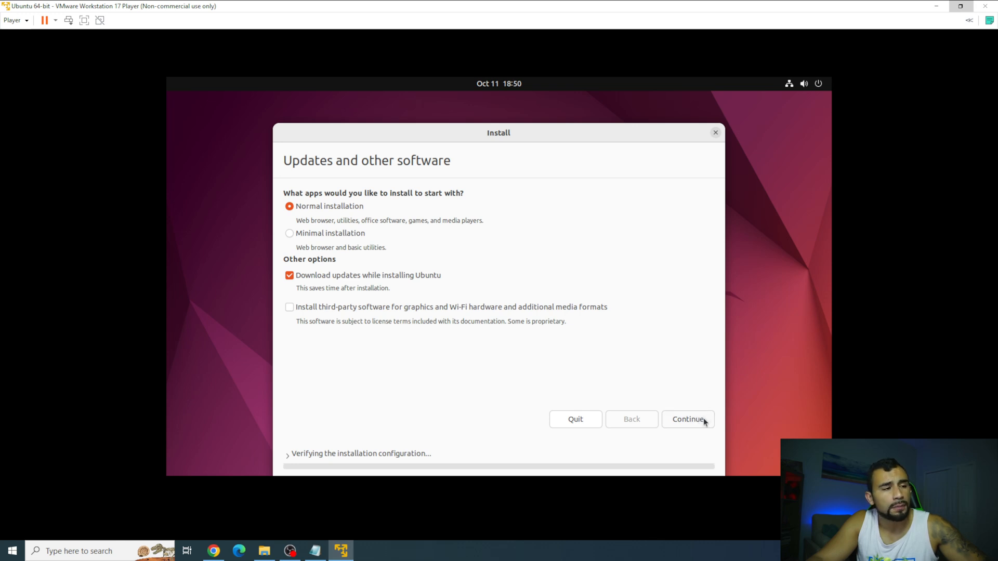
left_click(84, 20)
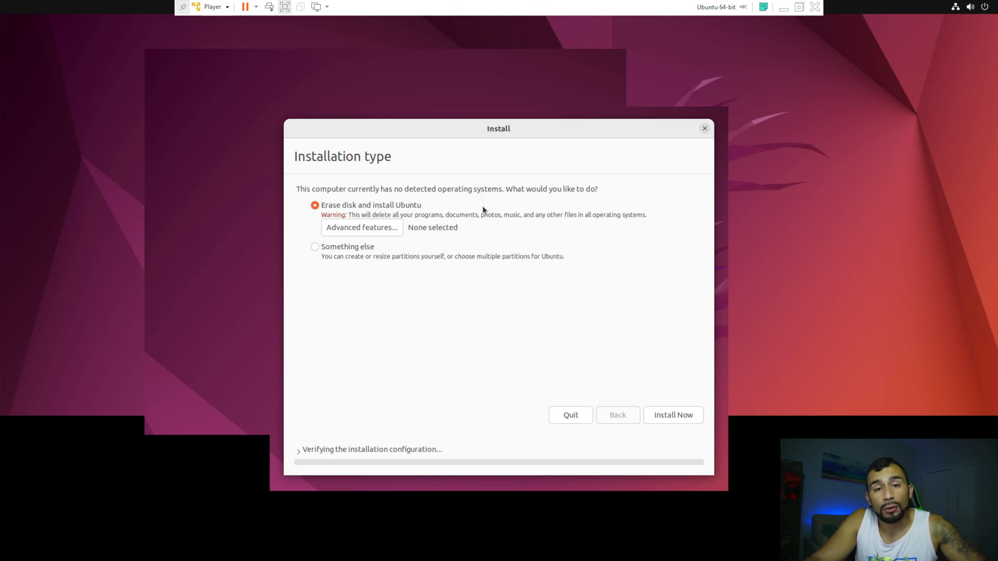
left_click(677, 416)
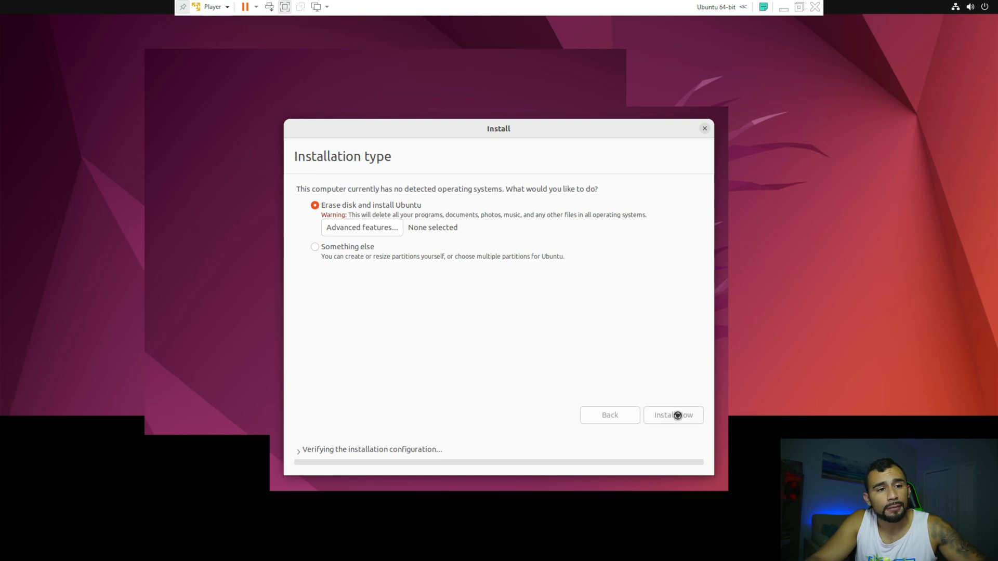
Confirm disk writes, accept New York, and enter the user's name, computer name, username and password.
left_click(653, 352)
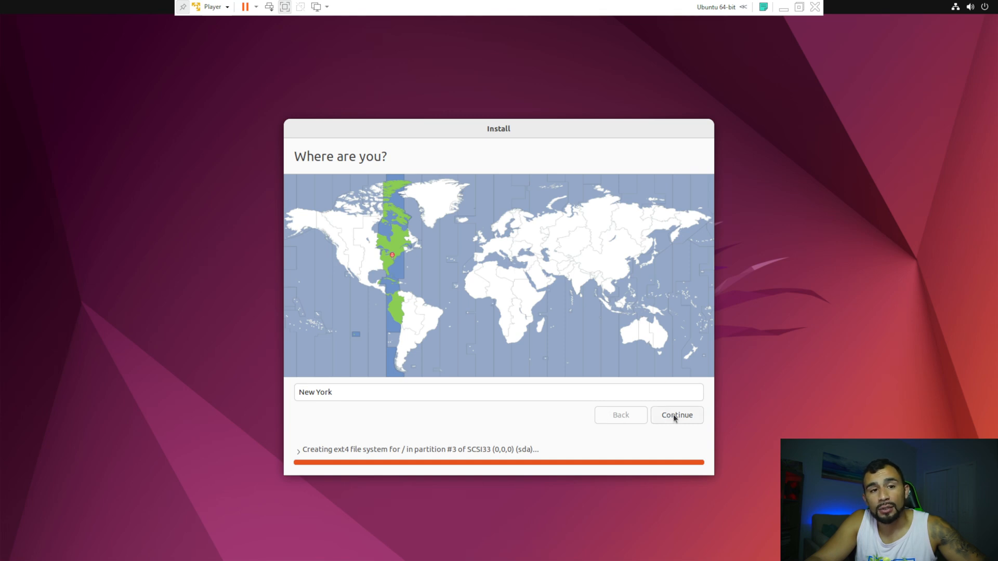
left_click(672, 415)
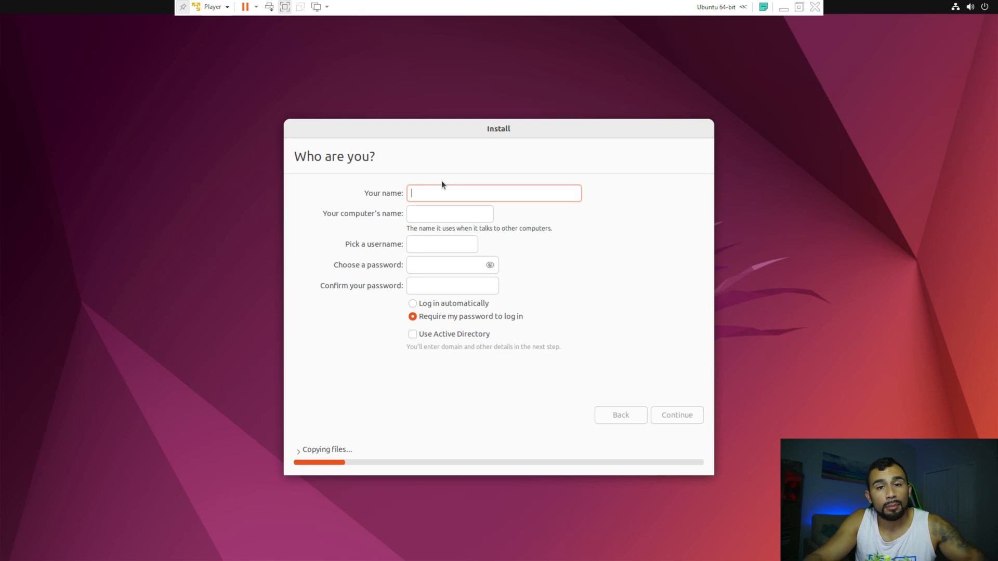
type("Keith")
key("Tab")
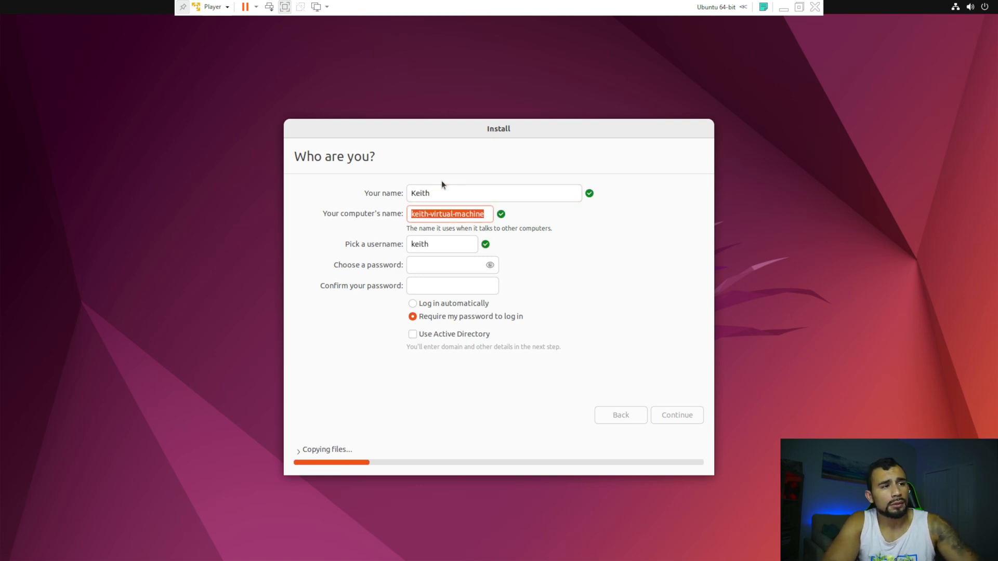
type("keith")
key("Tab")
key("Tab")
type("*****")
key("Tab")
type("*****")
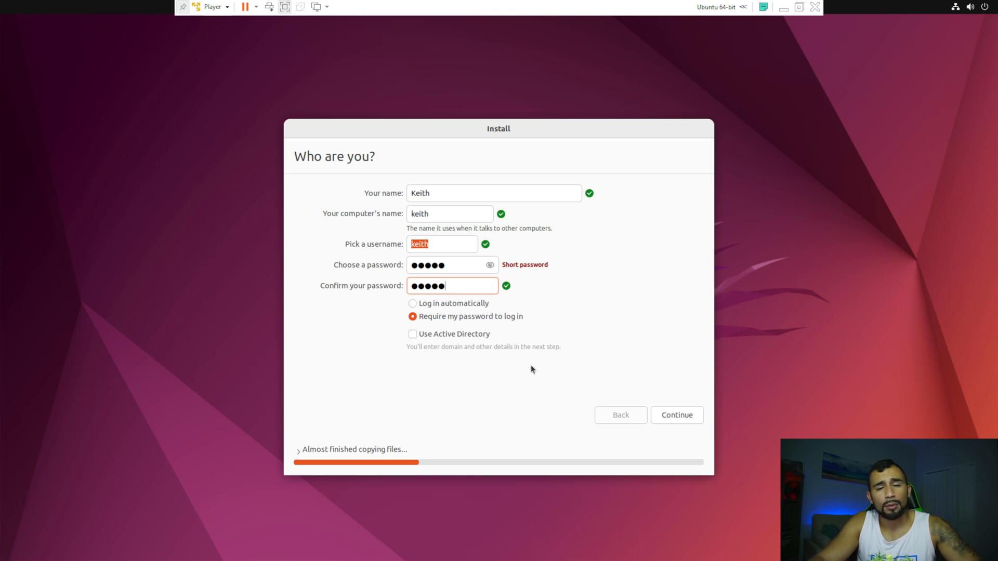
left_click(681, 419)
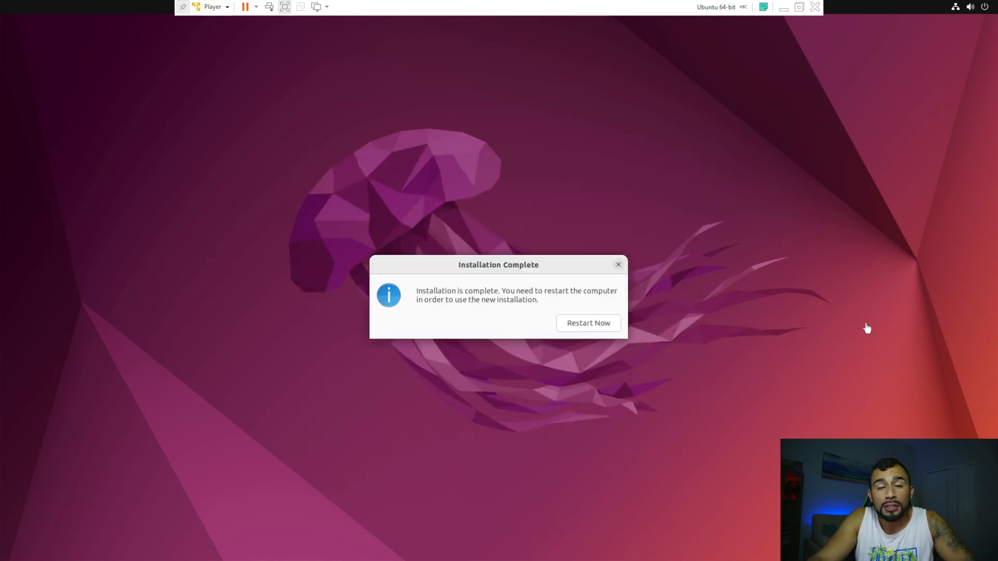
Restart into the newly installed Ubuntu and log in with the user's password.
left_click(603, 325)
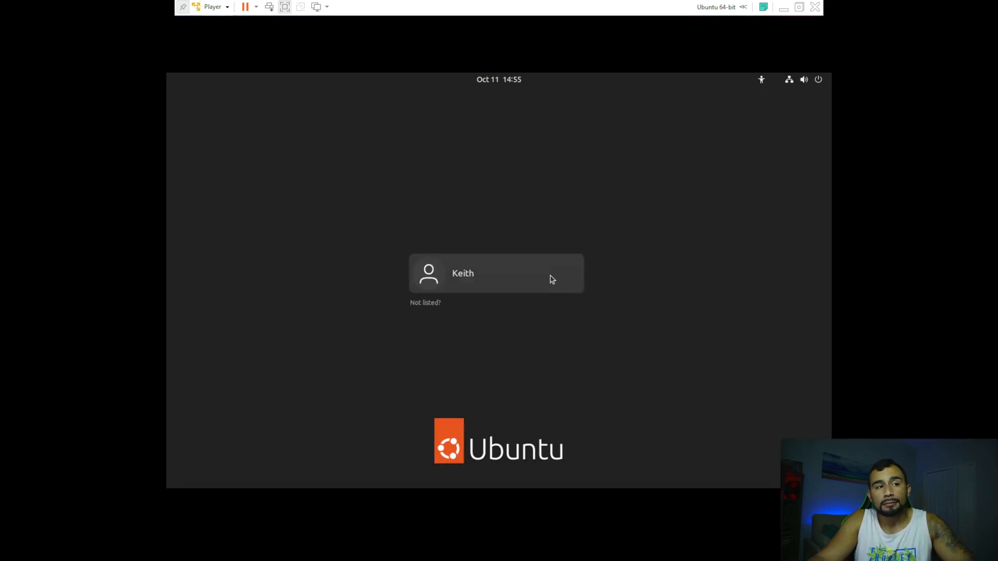
left_click(552, 280)
type("•••••")
key("Return")
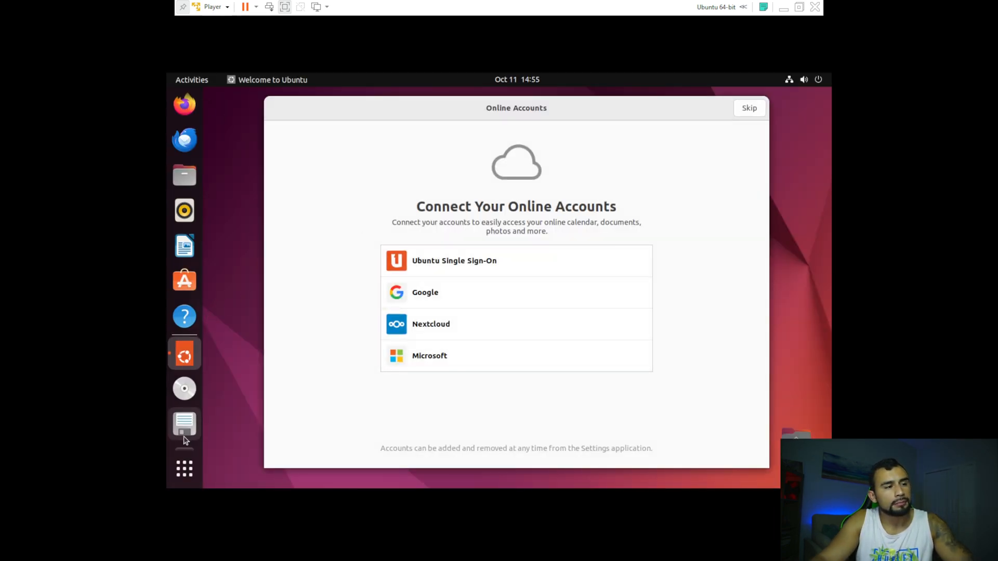
Open a terminal, run ip a, and highlight the VM's address 192.168.192.129.
left_click(185, 469)
left_click(547, 331)
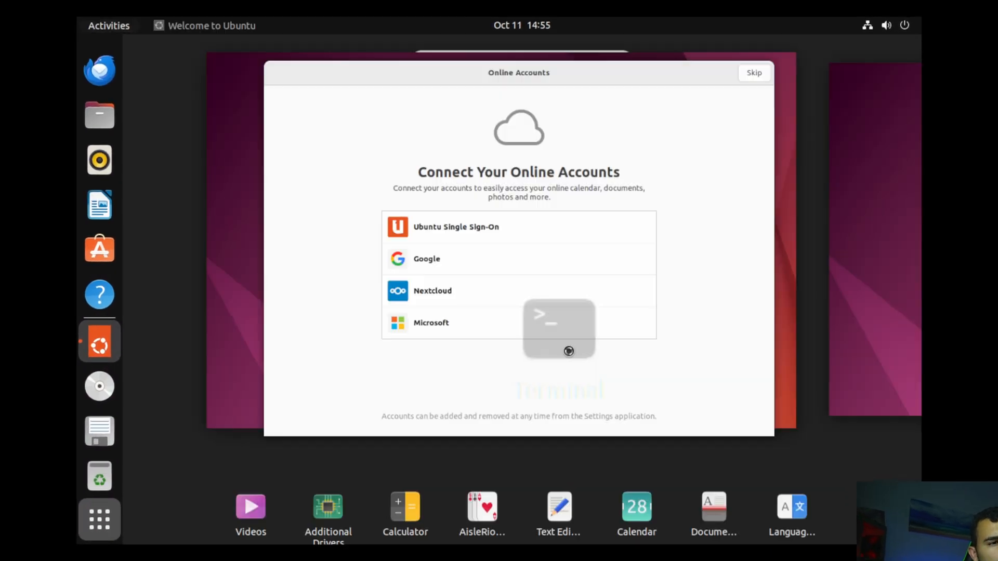
type("ip a")
key("Return")
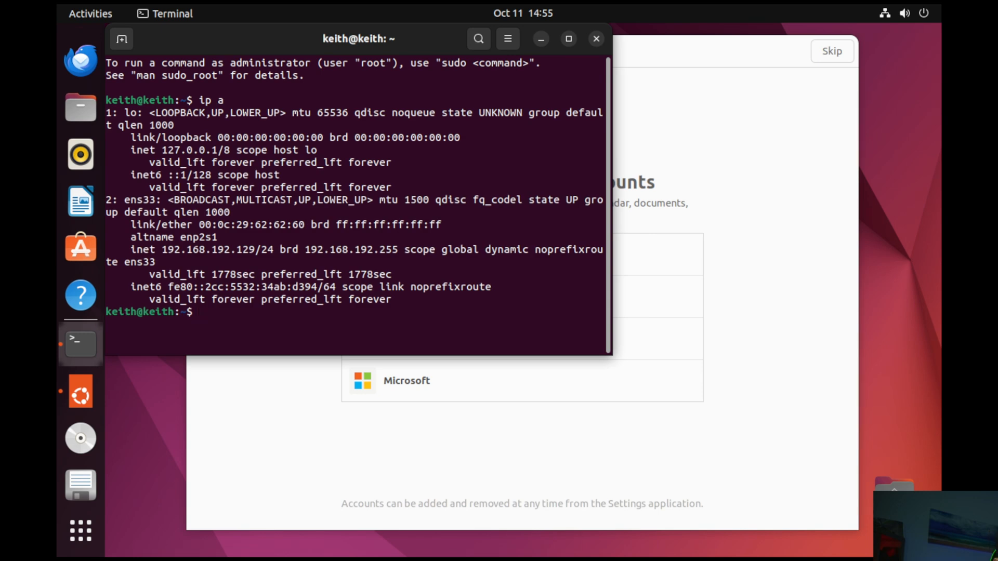
left_click_drag(162, 253, 252, 248)
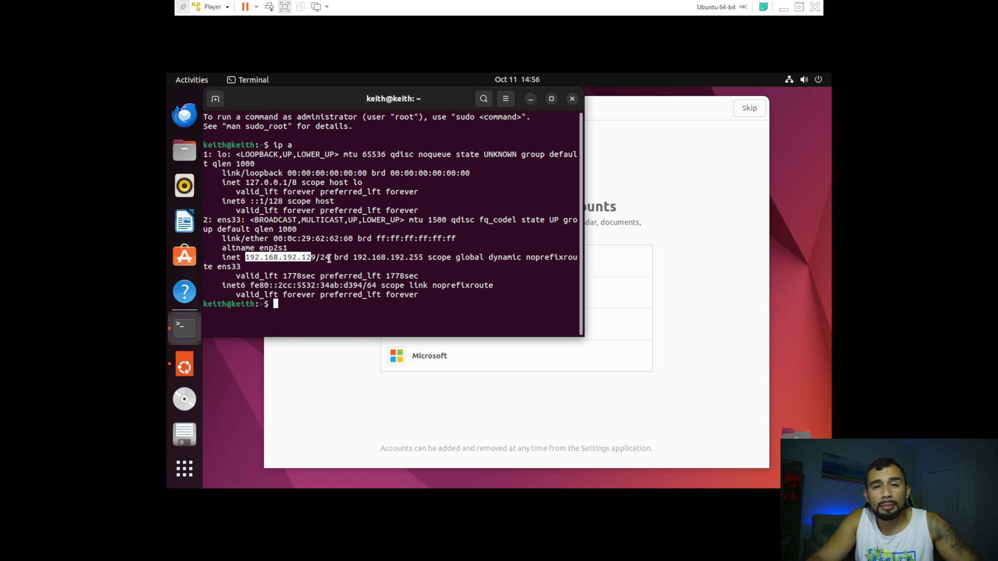
left_click(212, 6)
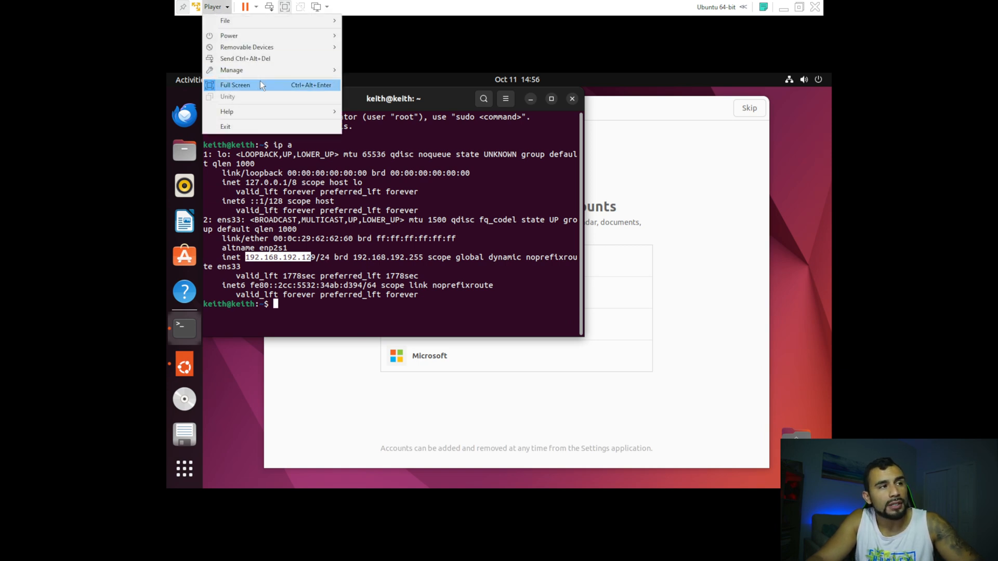
Change the Ubuntu VM's network adapter from NAT to Custom: VMnet2 and apply.
mouse_move(263, 66)
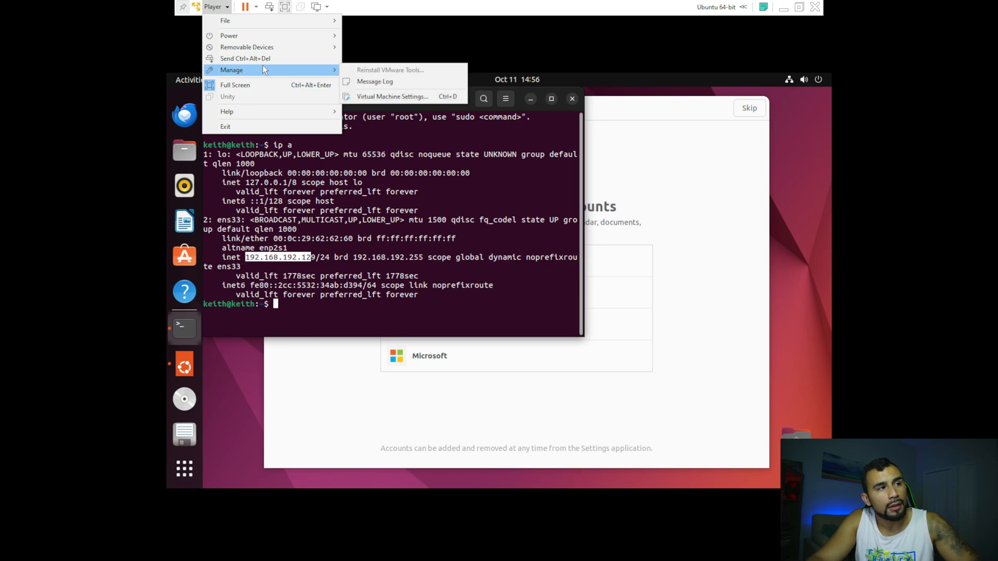
left_click(364, 96)
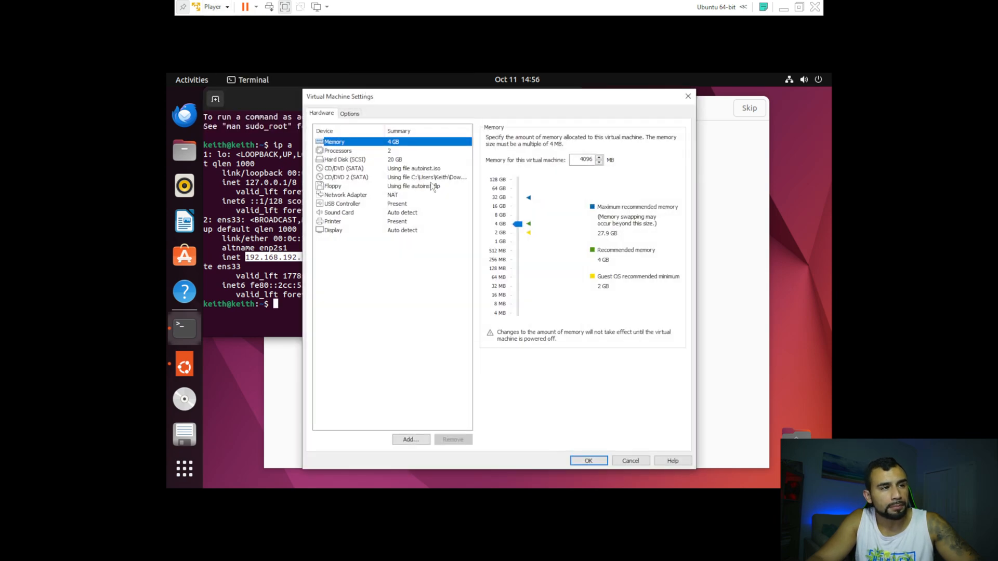
left_click(400, 196)
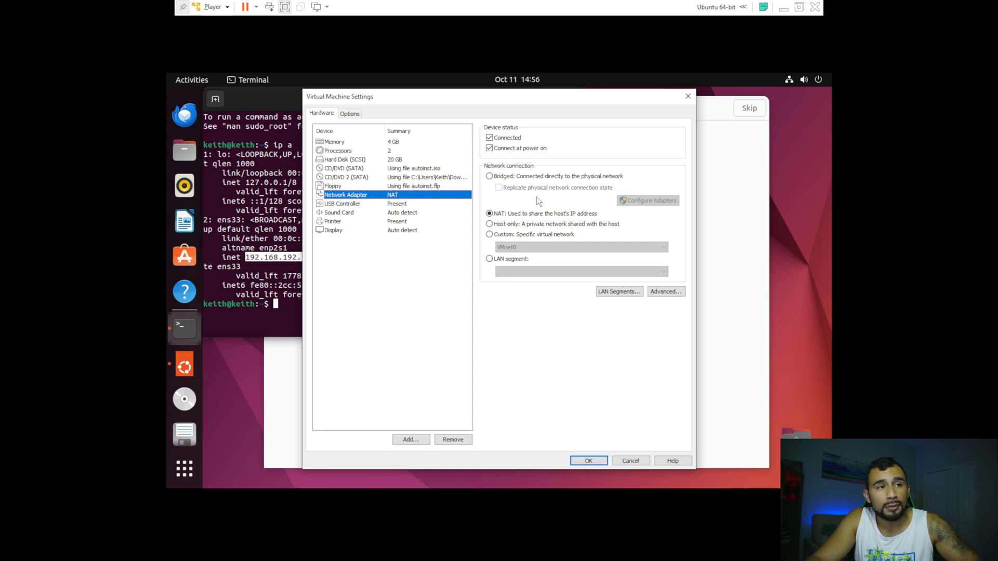
left_click(526, 176)
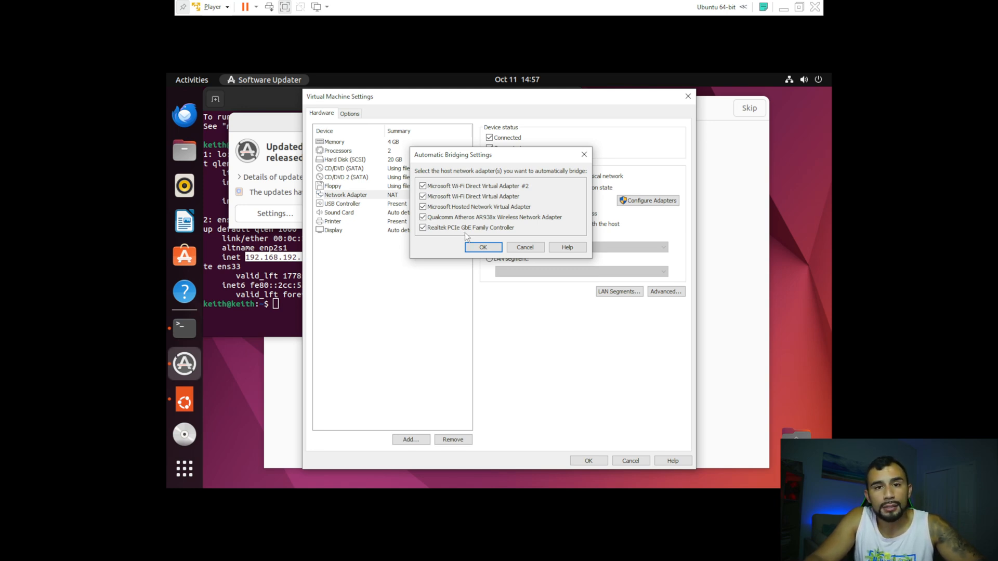
left_click(489, 247)
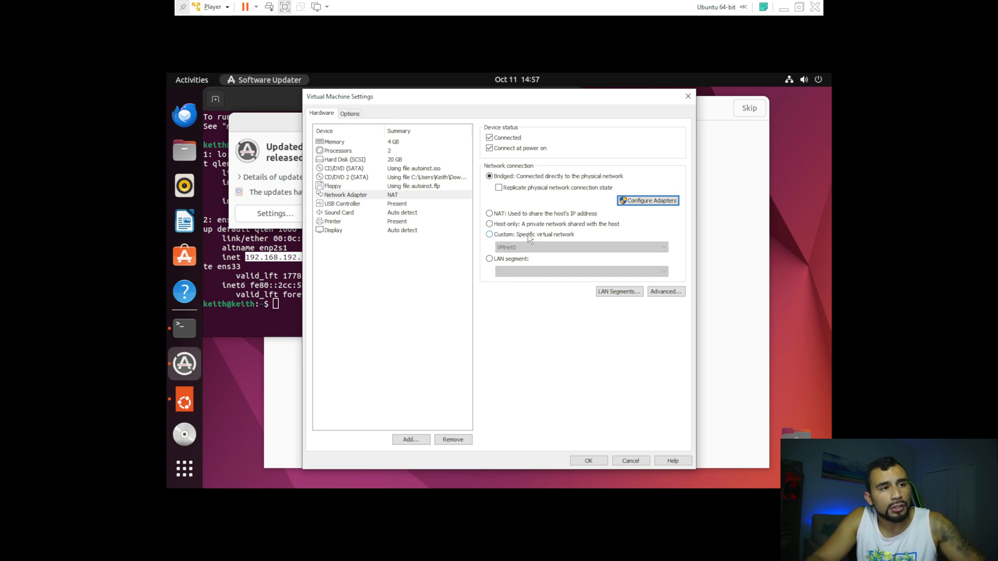
left_click(528, 234)
left_click(535, 247)
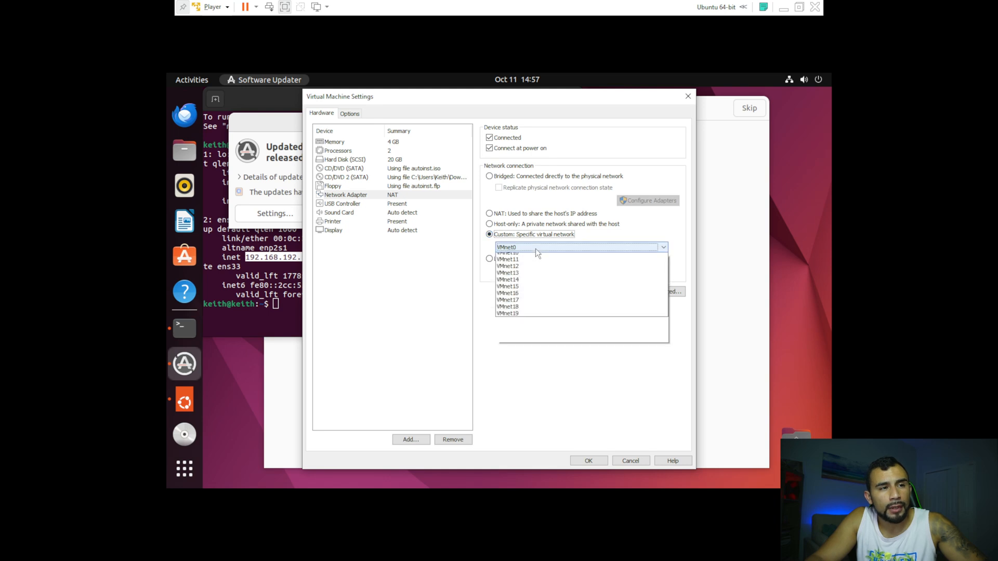
left_click(536, 272)
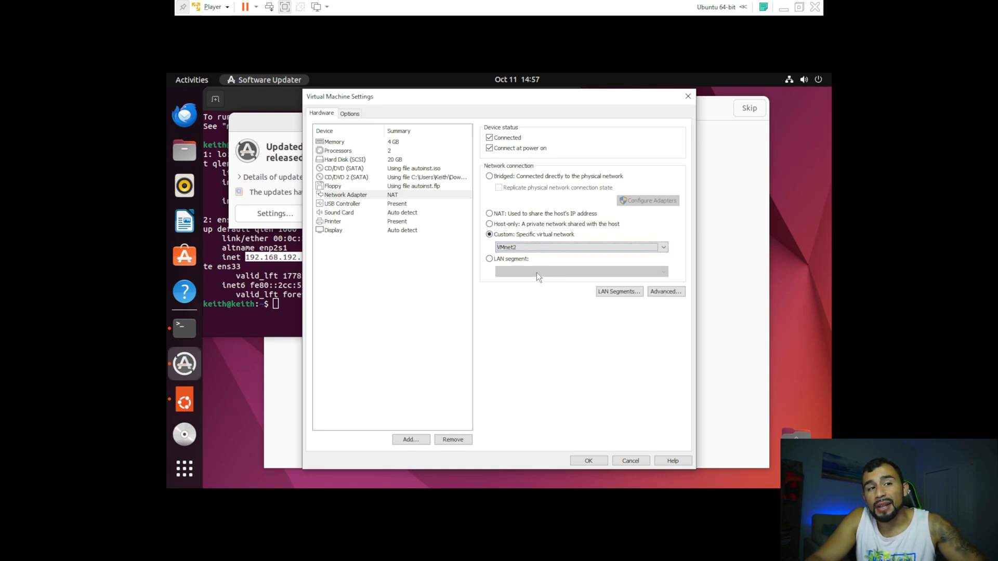
left_click(590, 461)
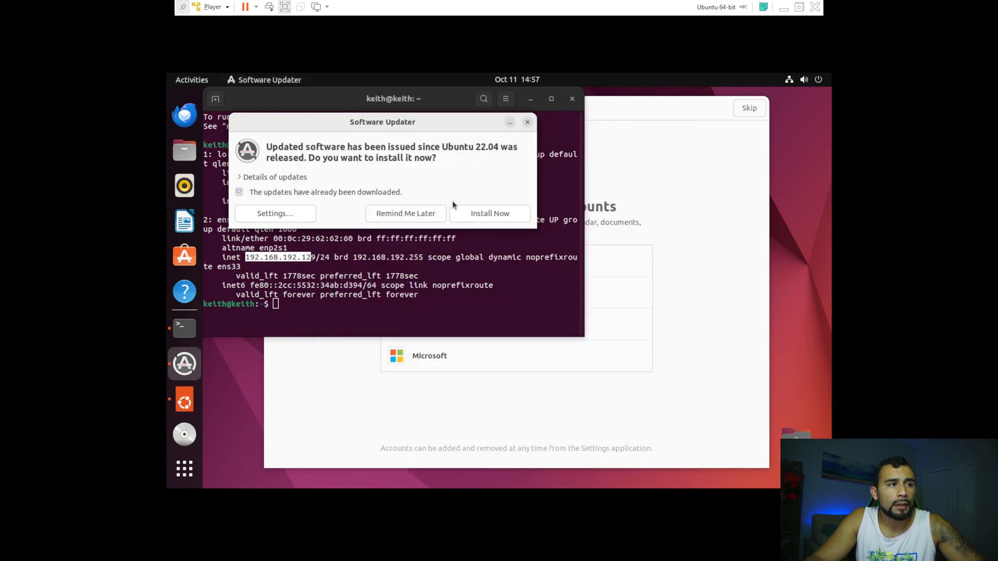
Dismiss Software Updater and bring the Ubuntu VM out of full screen into a window.
left_click(528, 122)
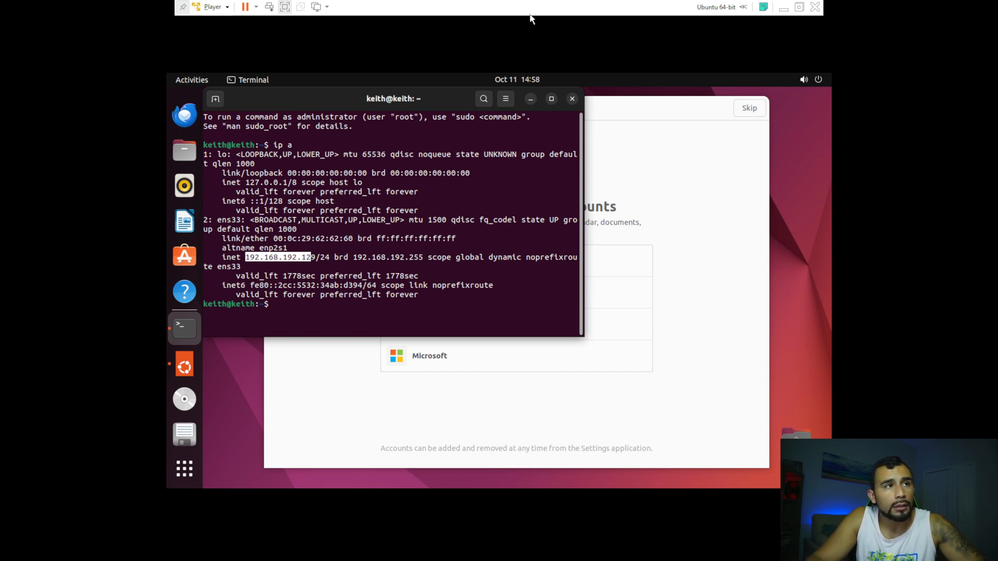
left_click(797, 7)
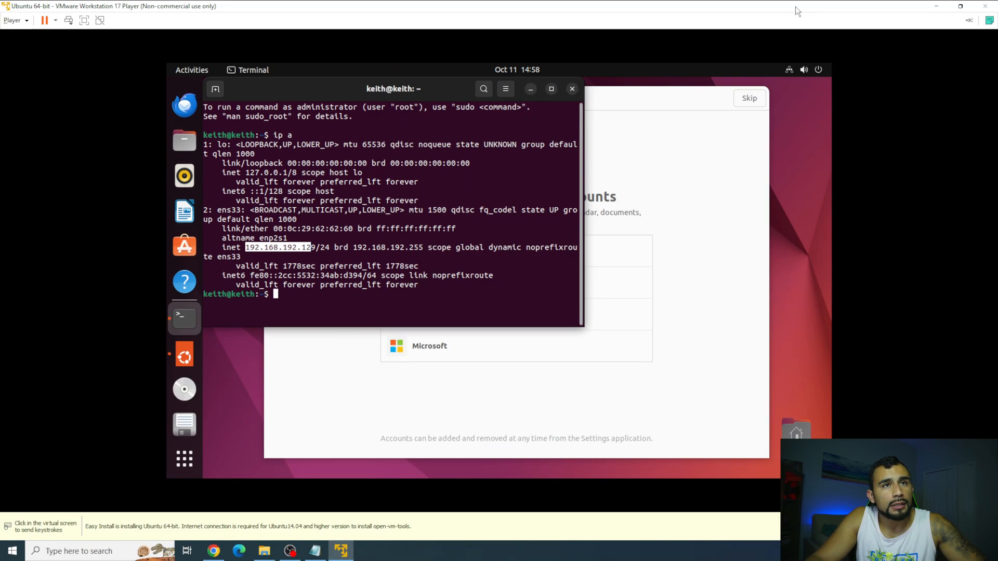
left_click_drag(527, 2, 694, 32)
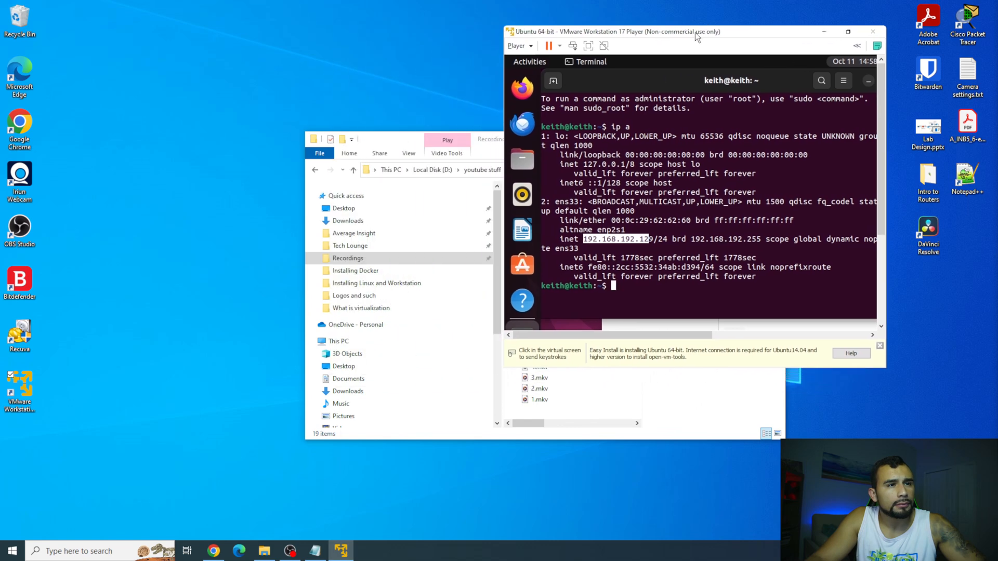
Launch a second VMware Player and boot the Kali VM, cancelling the in-use Ubuntu warning.
right_click(23, 389)
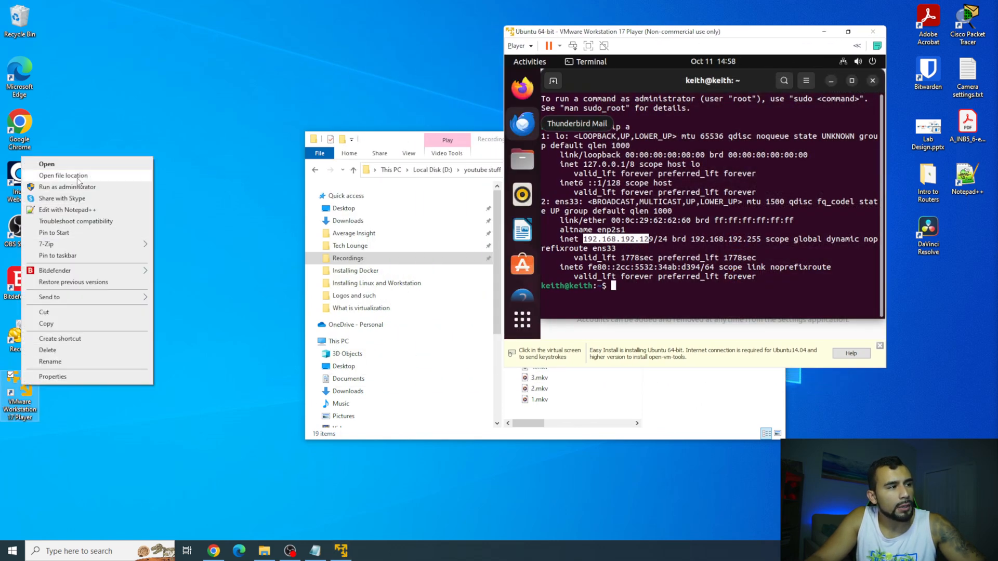
left_click(79, 164)
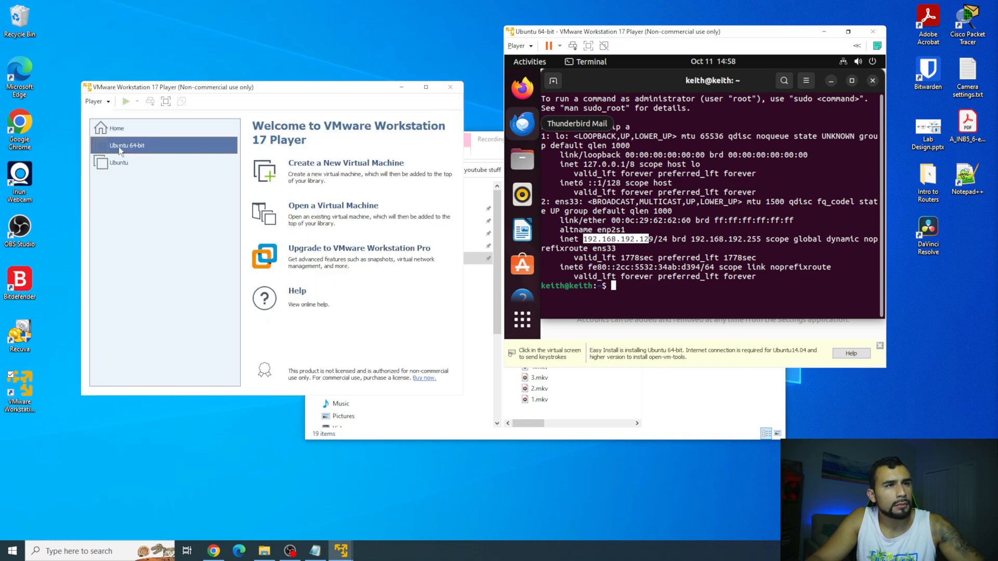
double_click(131, 165)
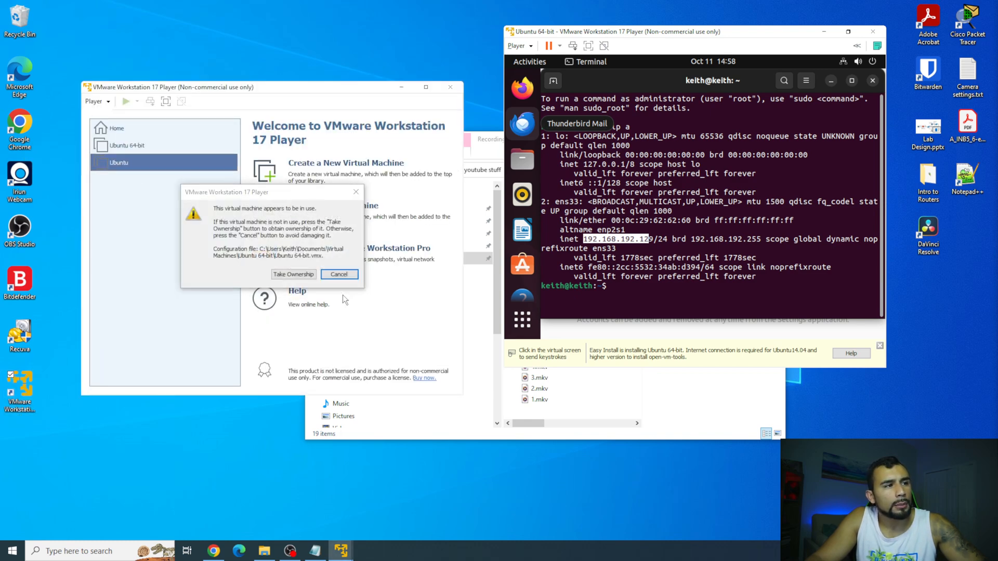
left_click(338, 276)
double_click(164, 156)
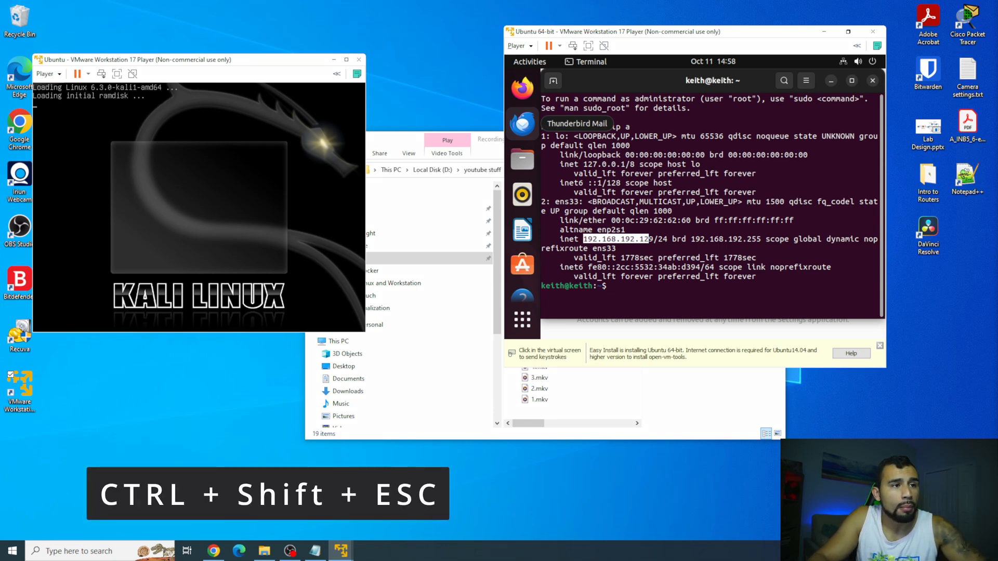
key("ctrl+shift+Escape")
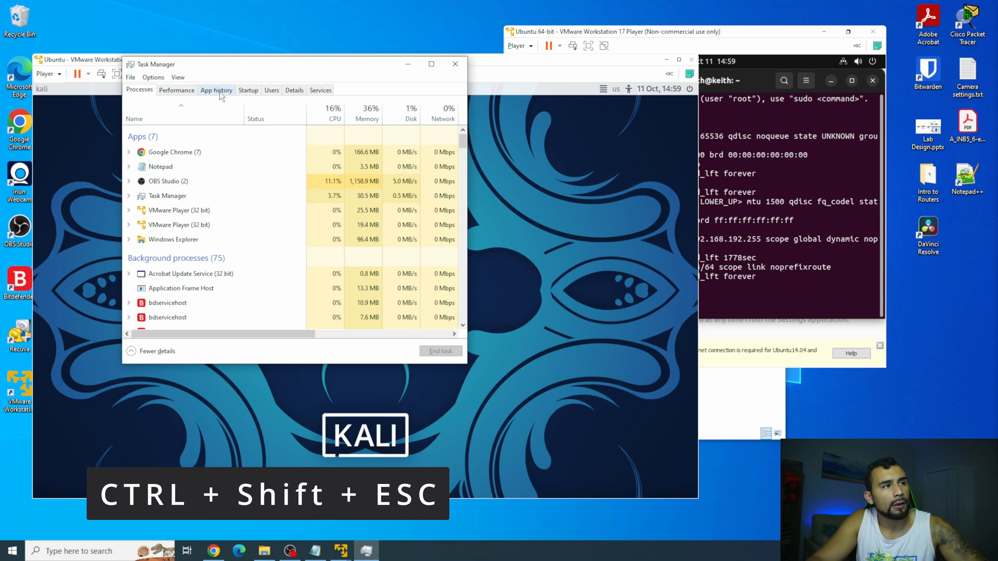
Check CPU (13%) and memory (37%) usage in Task Manager, then close it.
left_click(183, 90)
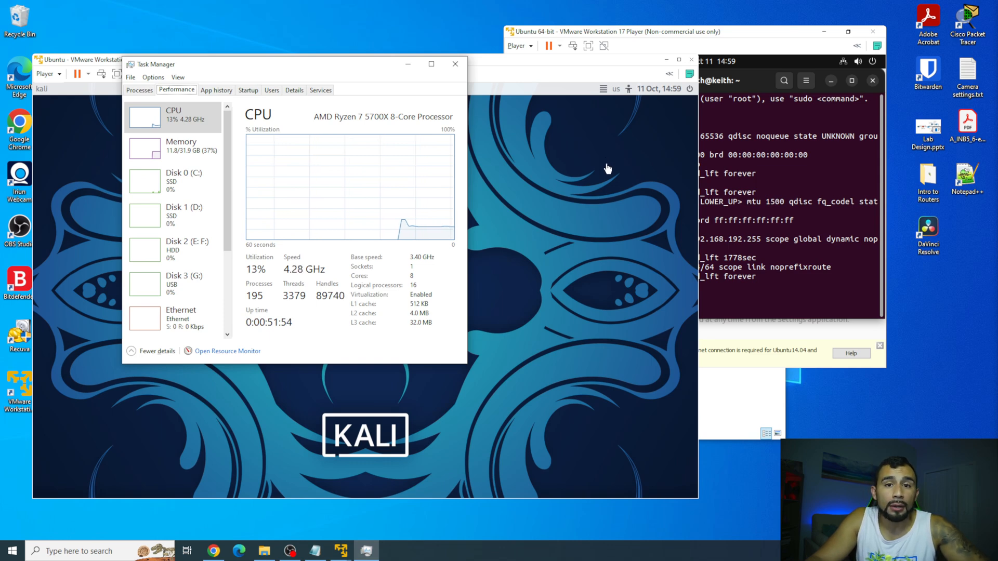
left_click(455, 64)
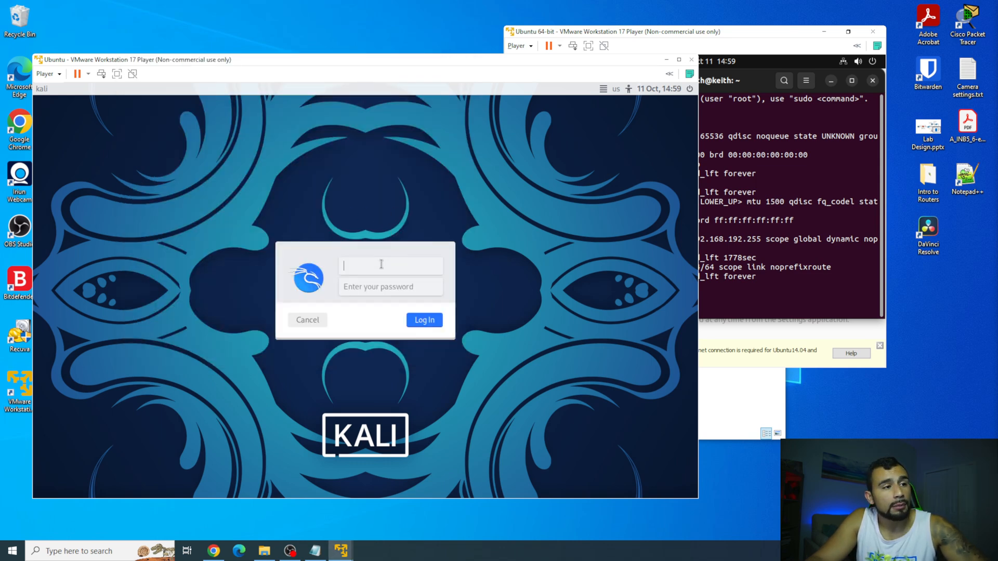
Log in to the Kali desktop.
type("ke")
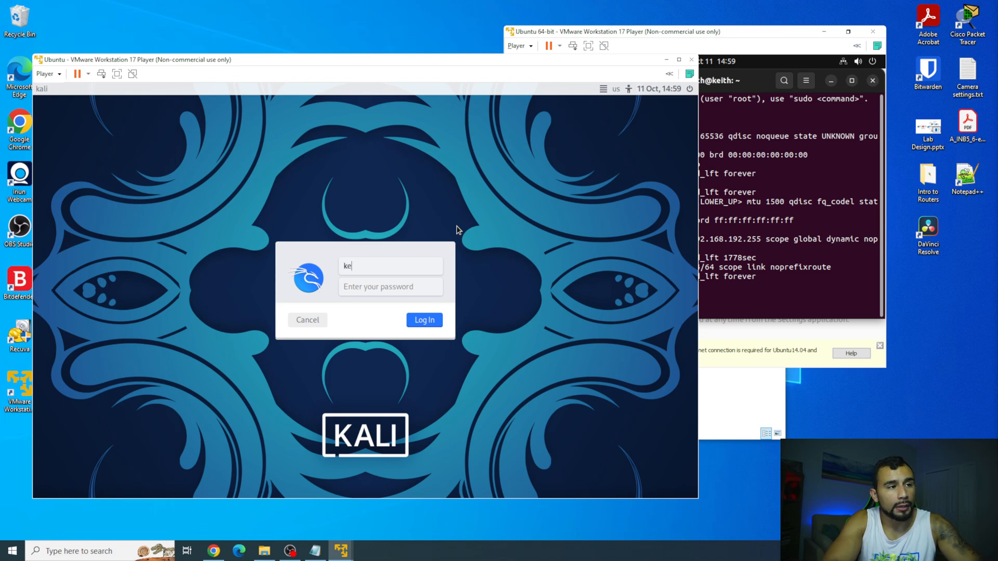
key("Tab")
key("Return")
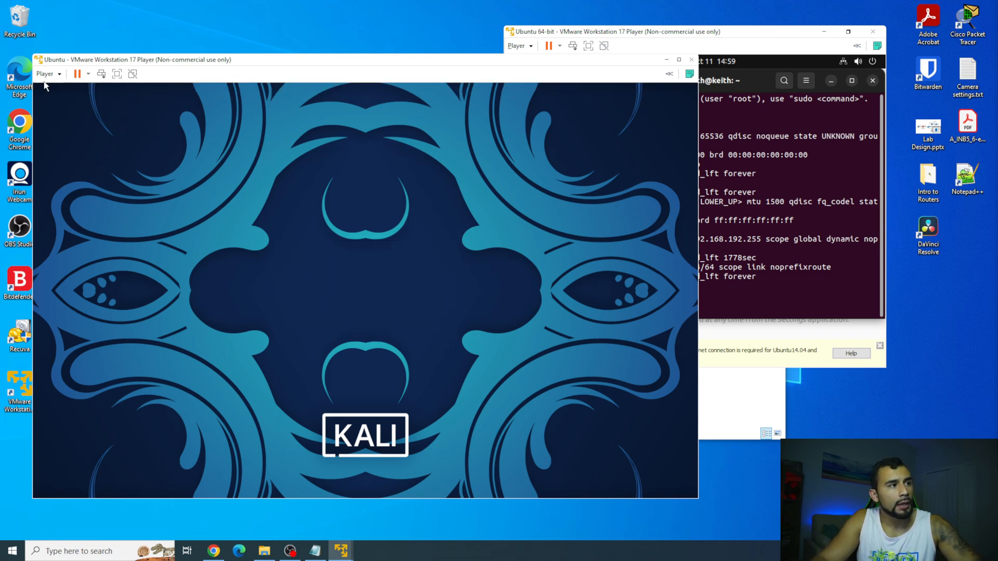
Set Kali's network adapter to Custom: VMnet2 in Virtual Machine Settings.
left_click(47, 74)
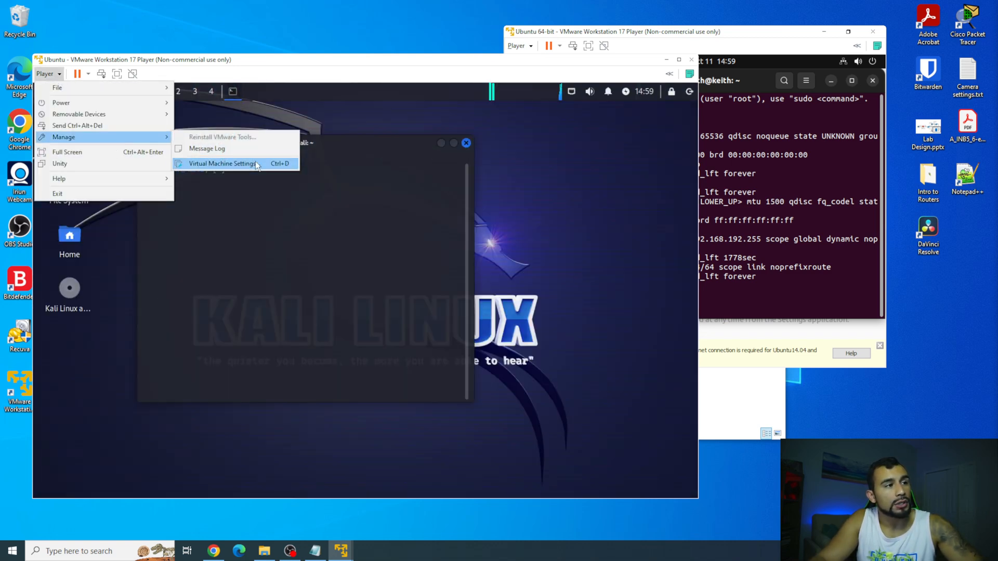
left_click(254, 162)
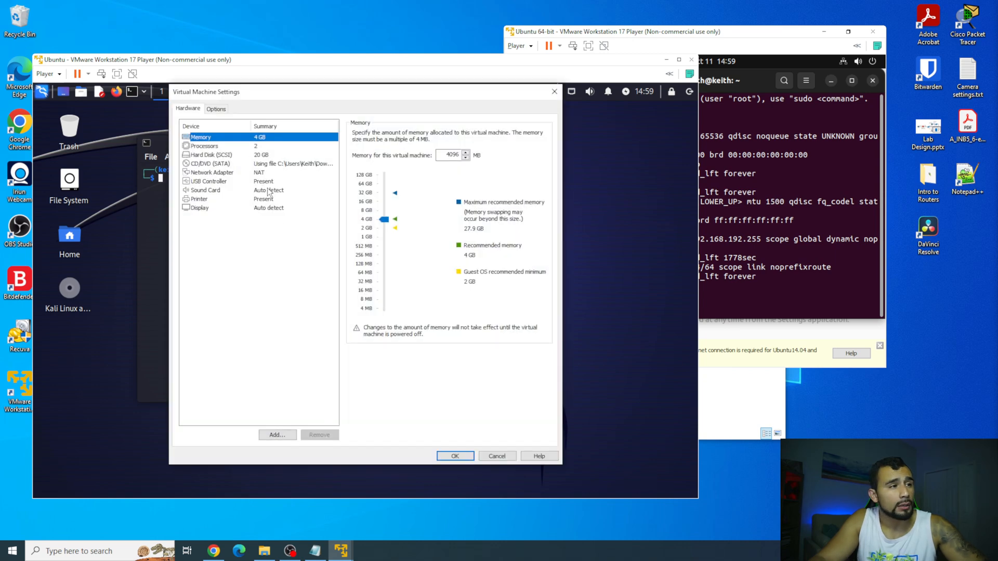
left_click(253, 173)
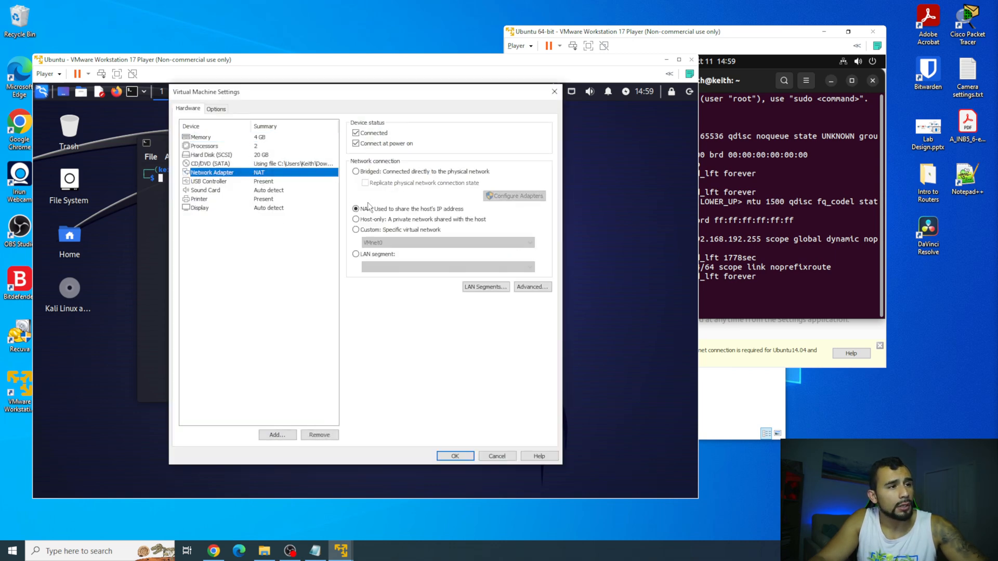
left_click(370, 231)
left_click(378, 241)
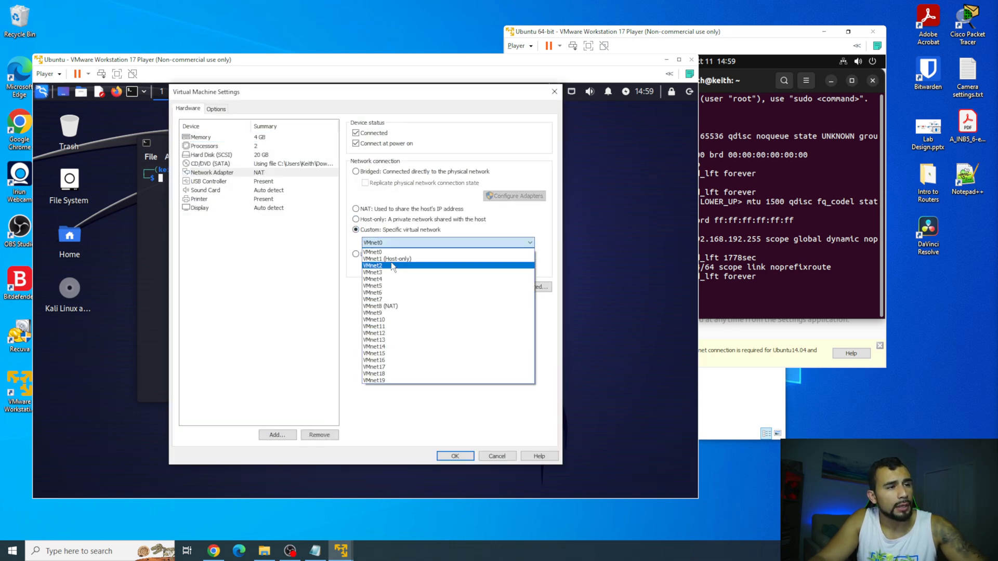
left_click(431, 264)
left_click(451, 456)
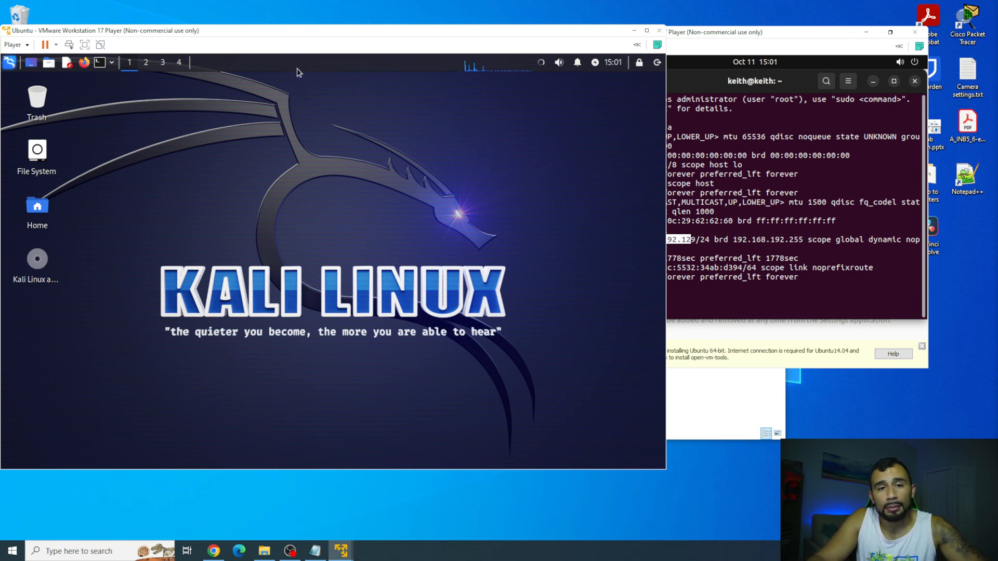
Open Advanced Network Configuration from Kali's settings applications.
left_click(10, 63)
left_click(33, 155)
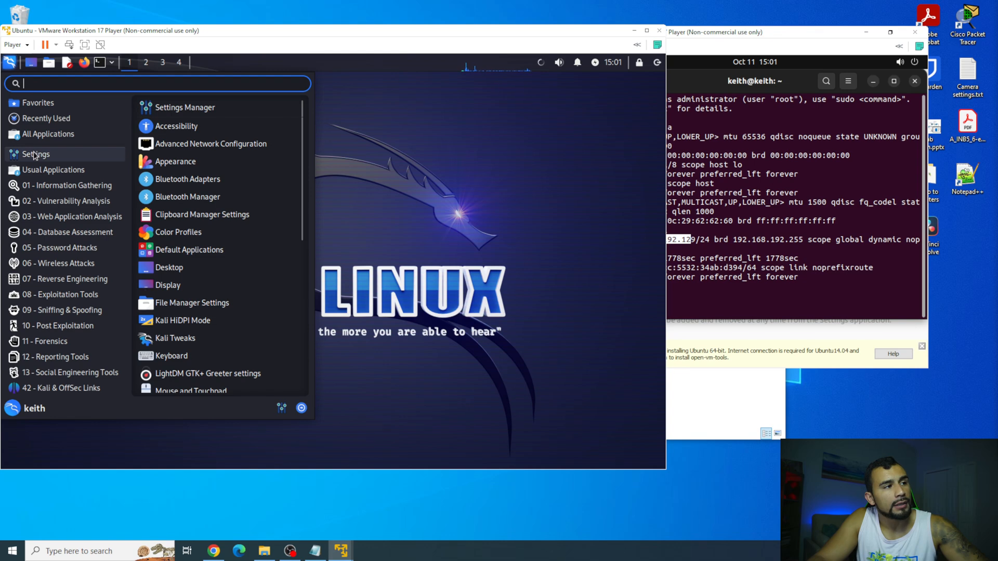
left_click(162, 148)
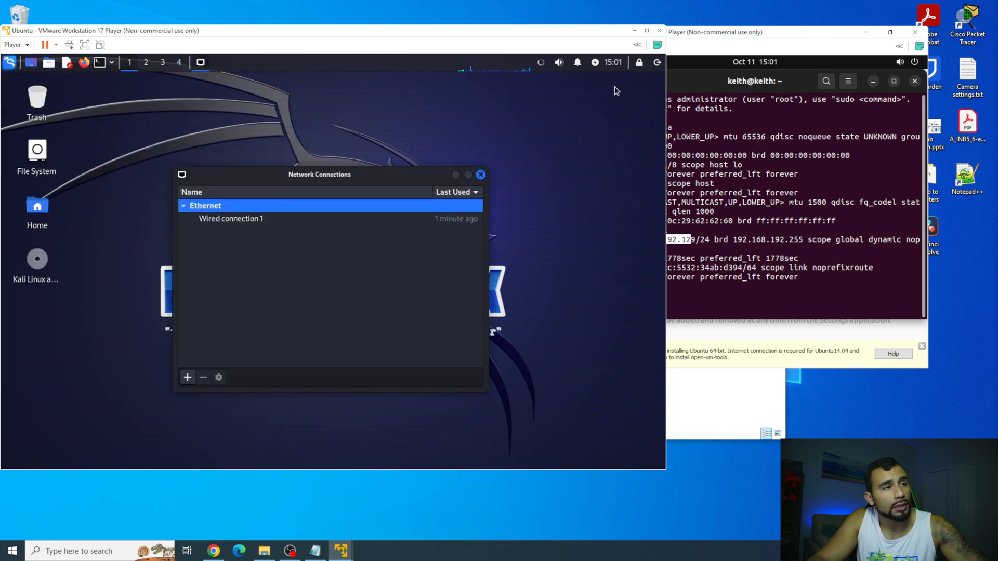
Give Wired connection 1 a manual IPv4 address 192.168.0.1, netmask 24, and save.
left_click(294, 222)
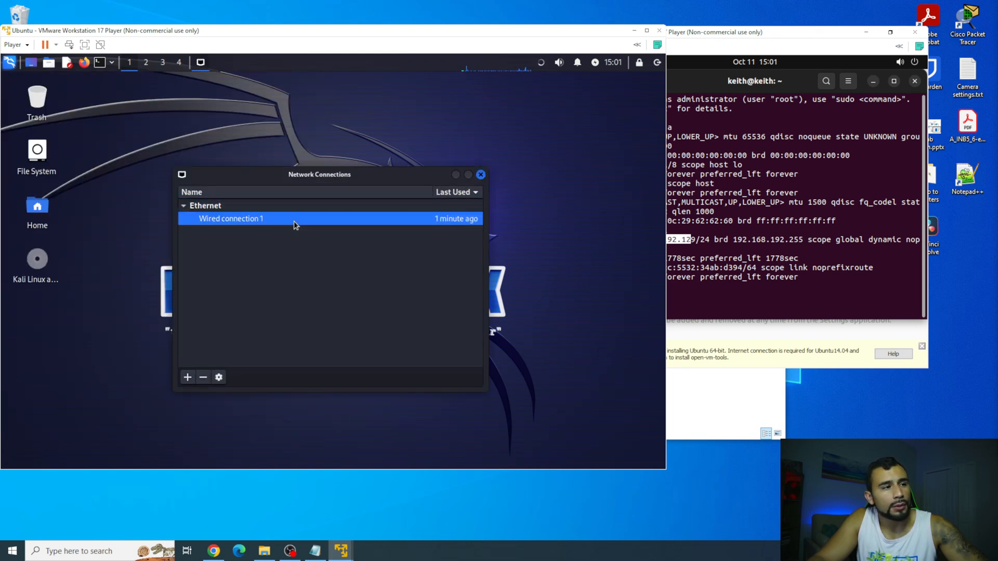
left_click(219, 377)
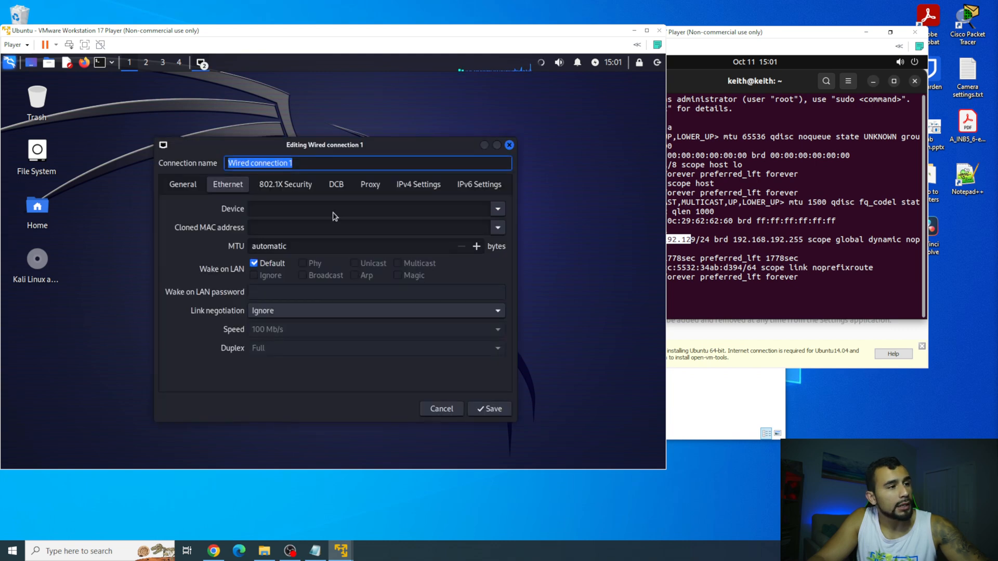
left_click(427, 189)
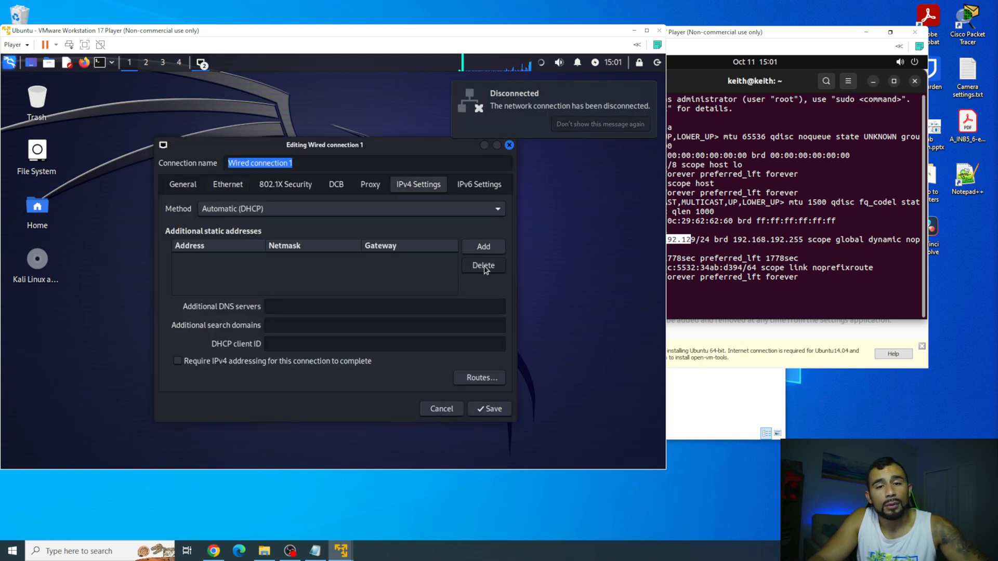
left_click(335, 210)
left_click(281, 240)
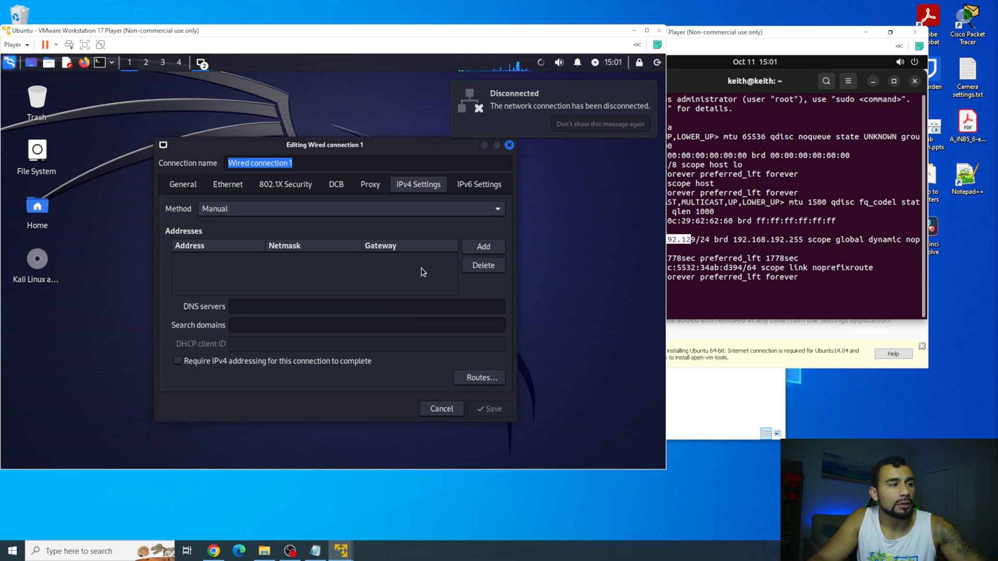
left_click(478, 248)
type("192.168.0.1")
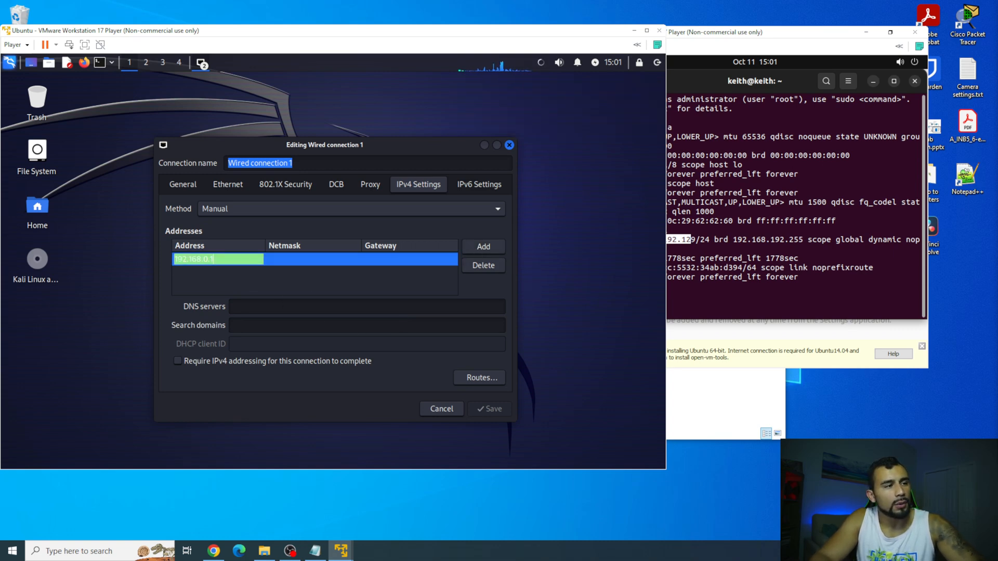
key("Tab")
type("24")
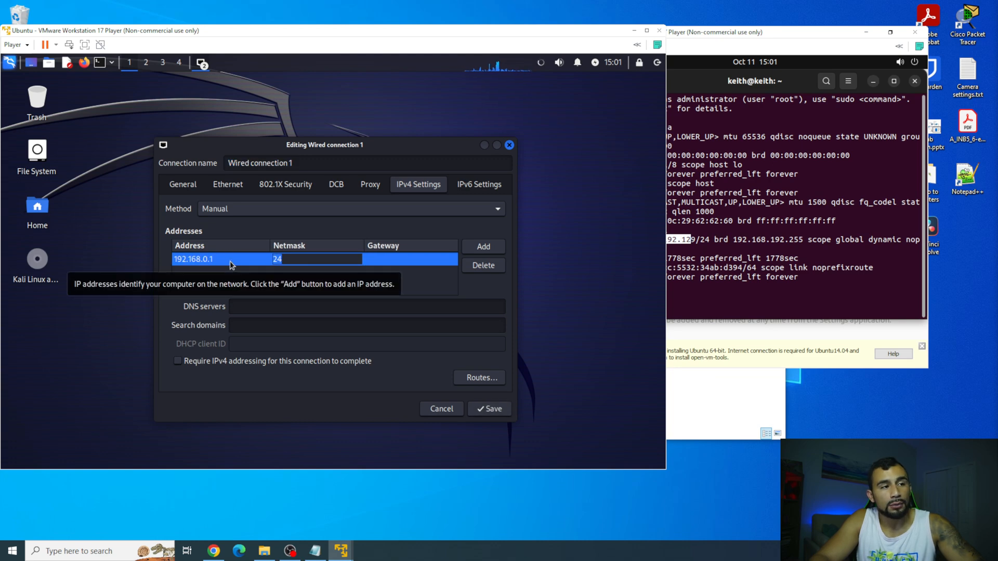
key("Tab")
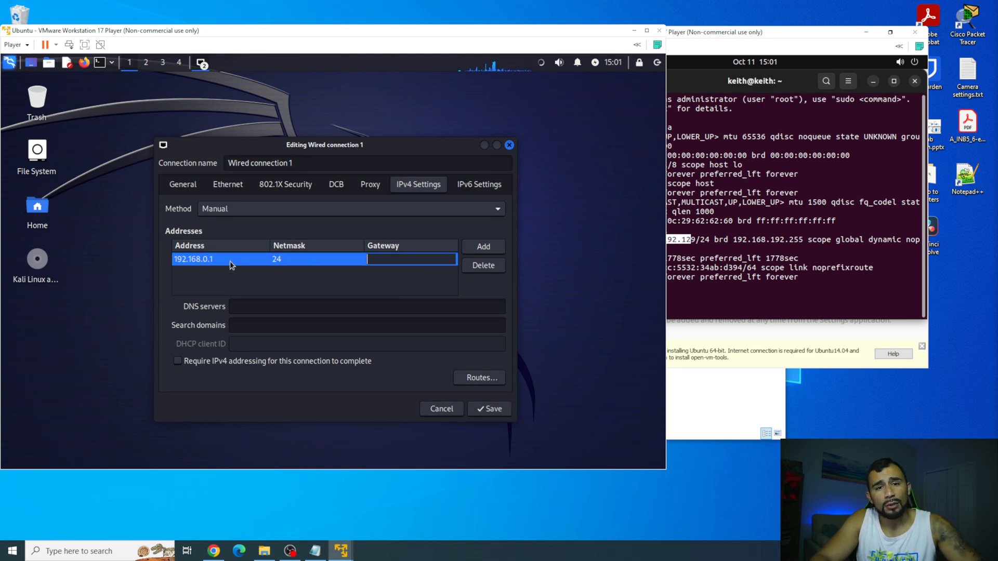
left_click(483, 415)
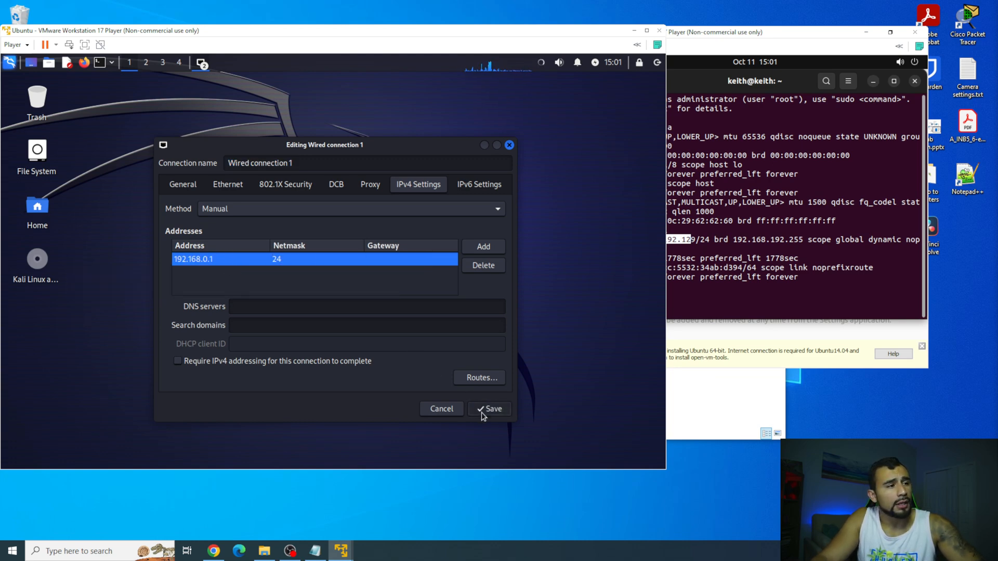
left_click(480, 177)
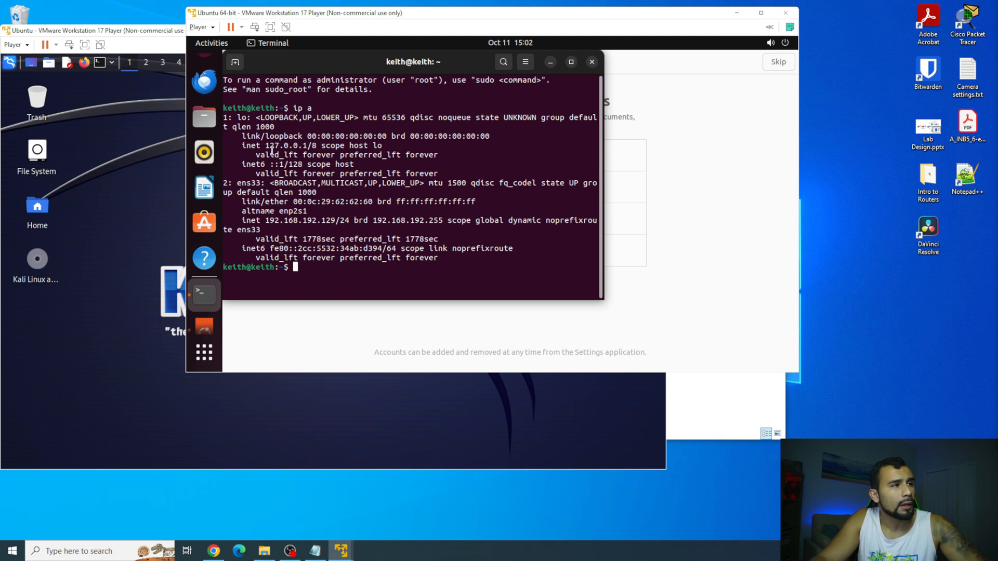
Switch Ubuntu's wired connection IPv4 method to Manual in Settings.
left_click(215, 352)
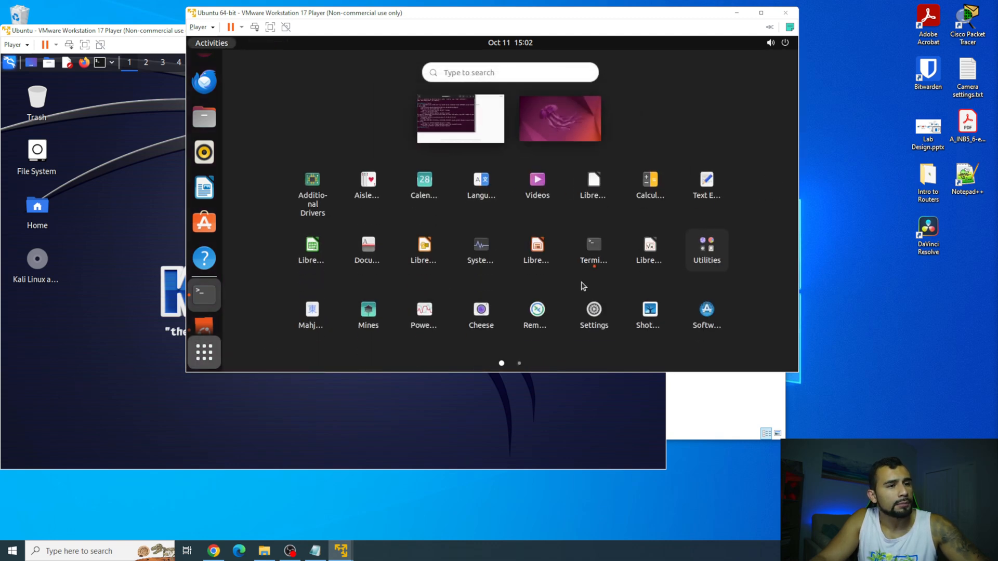
left_click(593, 311)
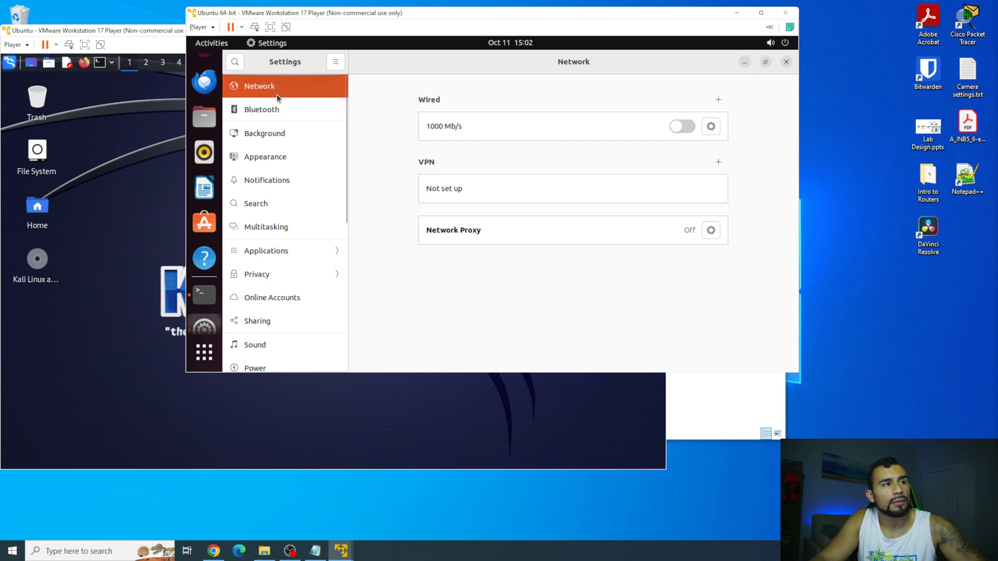
left_click(711, 126)
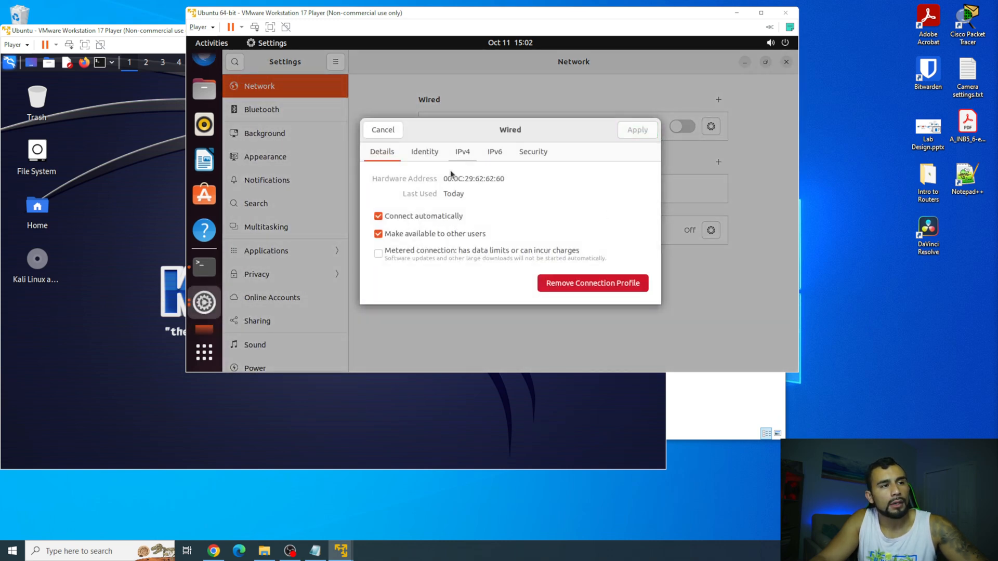
left_click(461, 158)
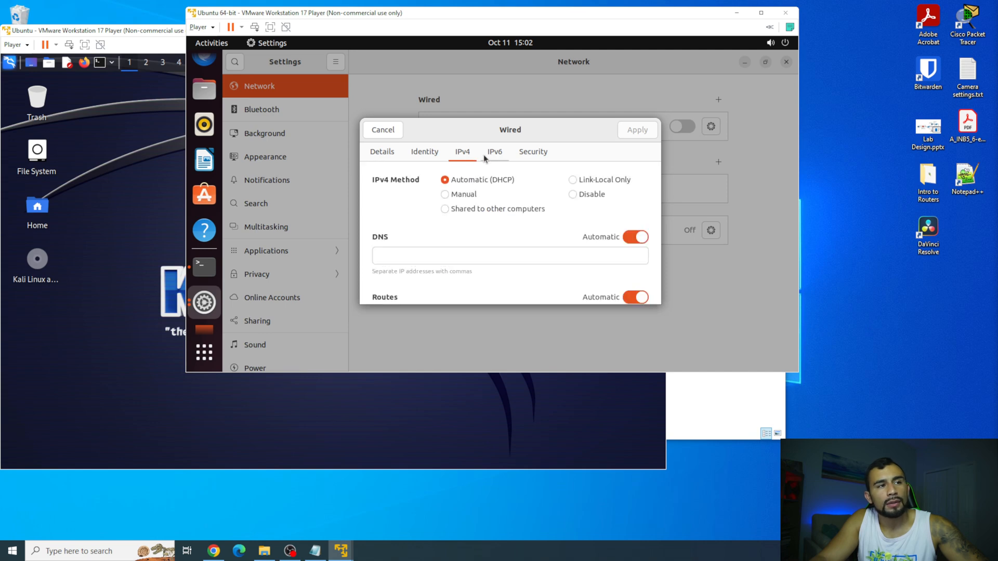
left_click(471, 198)
Enter static address 192.168.0.2 with netmask 24 and apply.
left_click(403, 263)
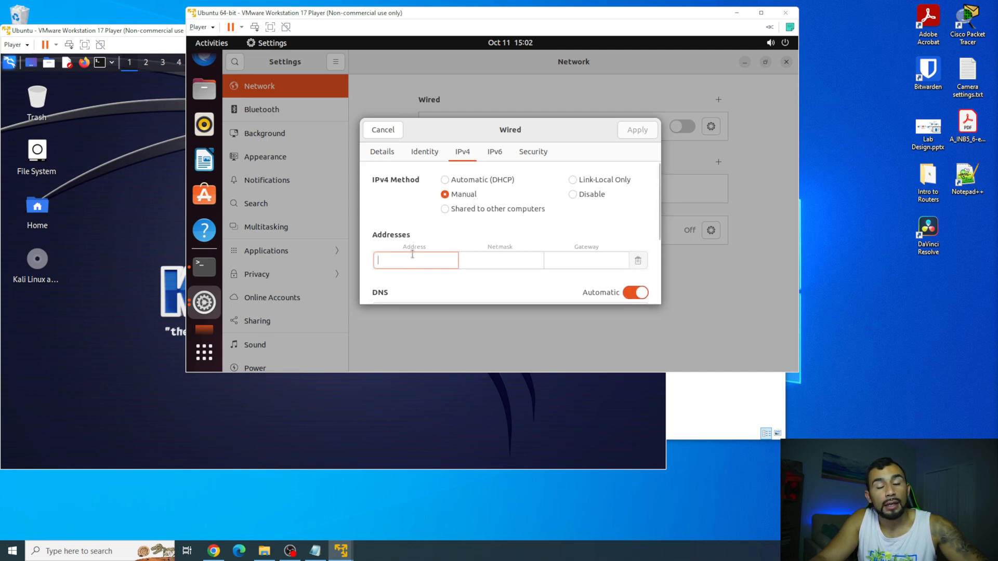
type("192.168.0.2")
key("Tab")
type("274")
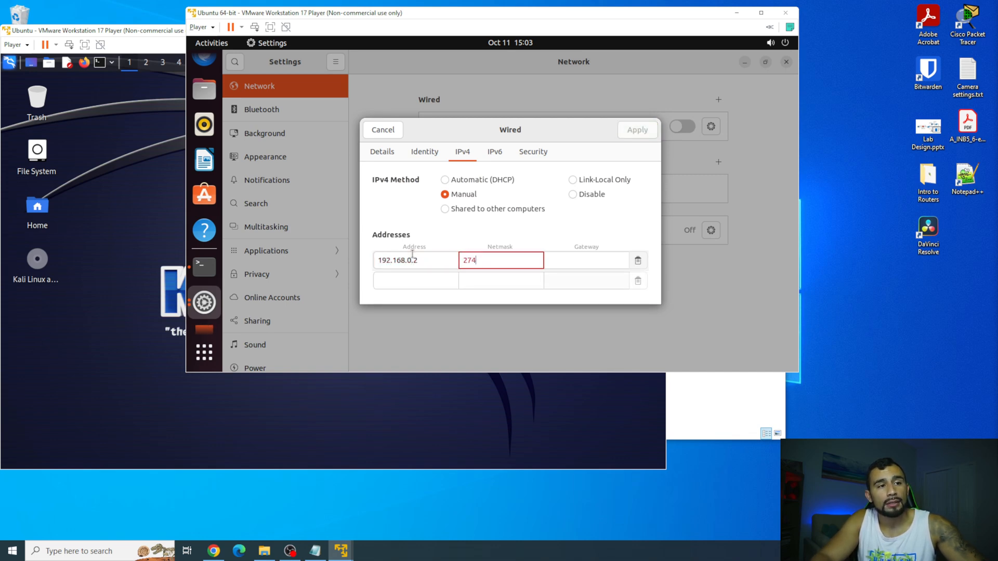
key("BackSpace")
key("BackSpace")
type("4")
key("Tab")
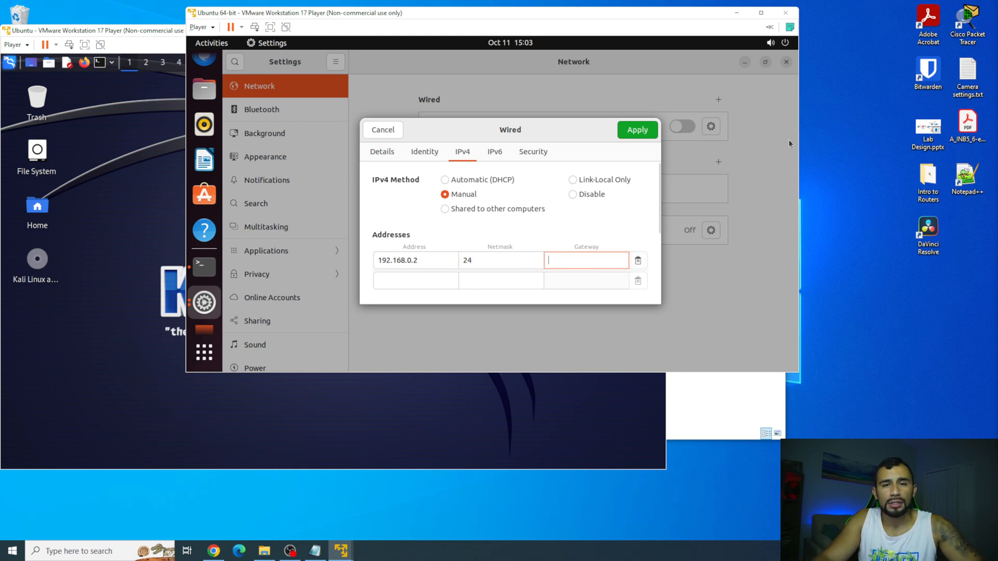
left_click(643, 134)
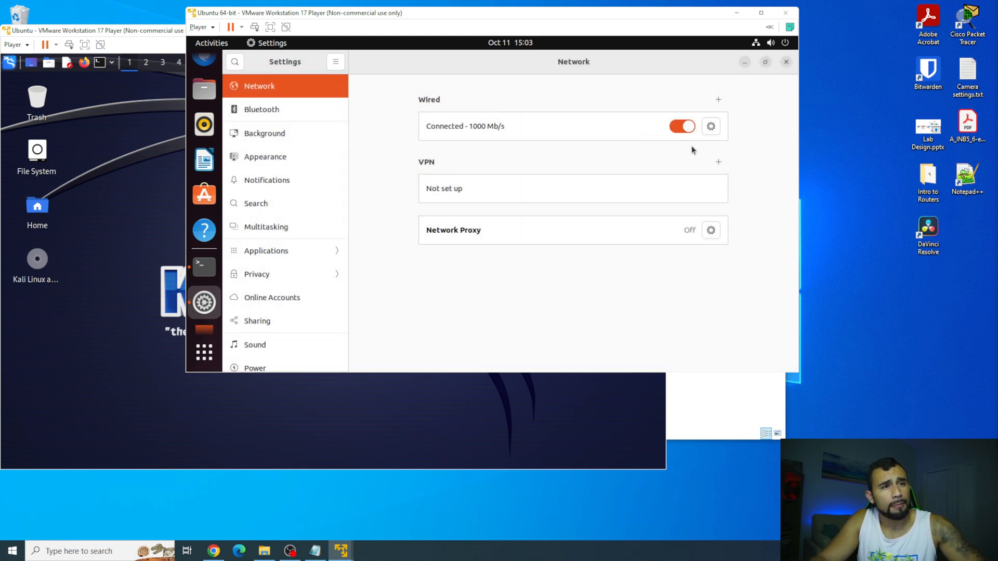
Turn the wired connection off and on again, then return to the terminal.
left_click(686, 132)
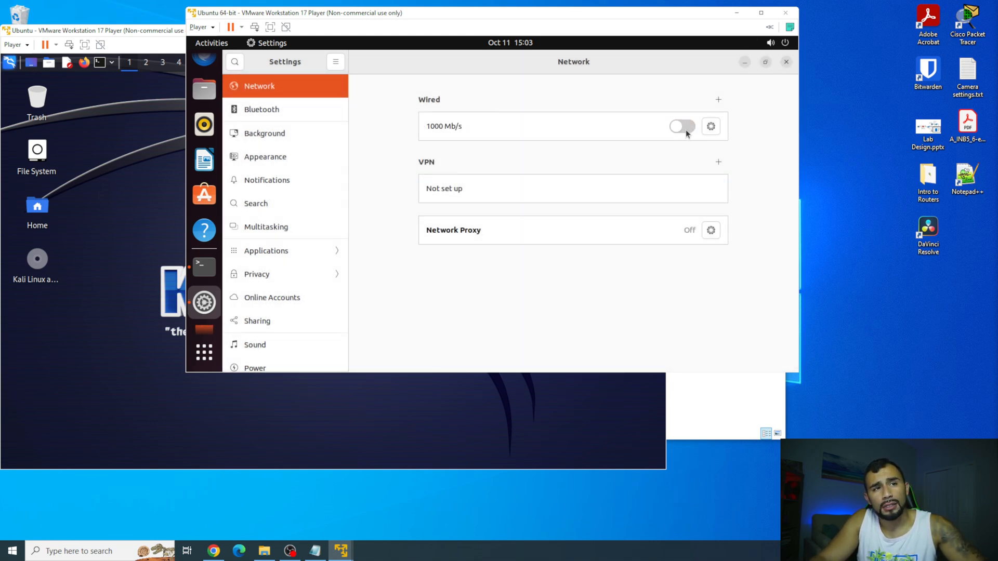
left_click(685, 129)
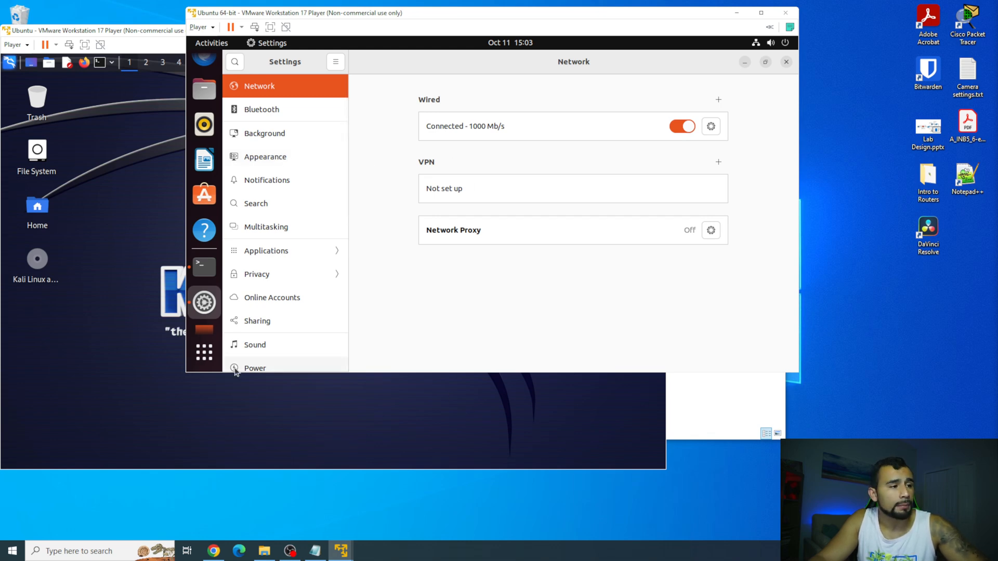
left_click(205, 268)
Run ip a in Ubuntu's terminal and highlight the new address 192.168.0.2/24.
type("ip a")
key("Return")
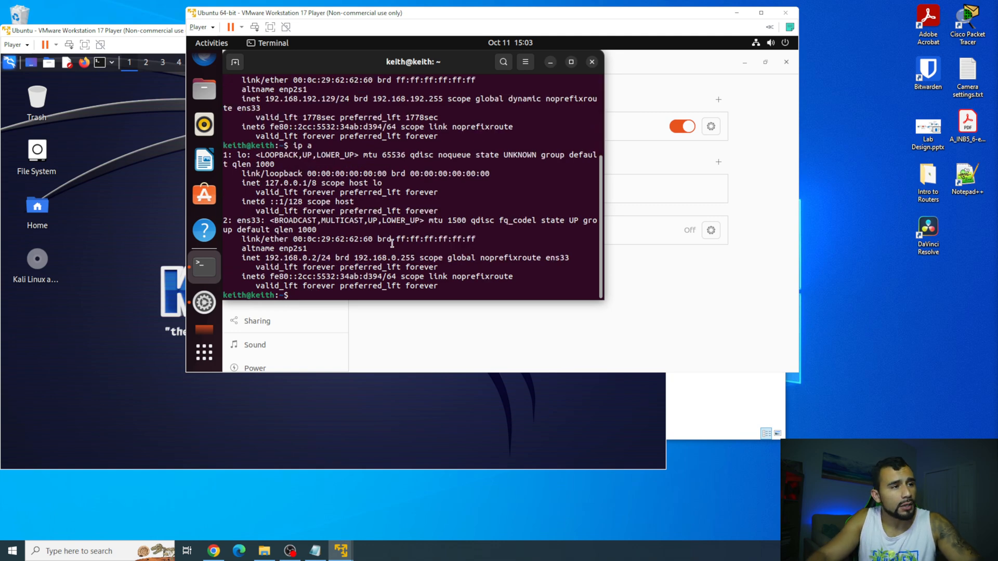
key("super+Up")
left_click_drag(265, 323, 329, 323)
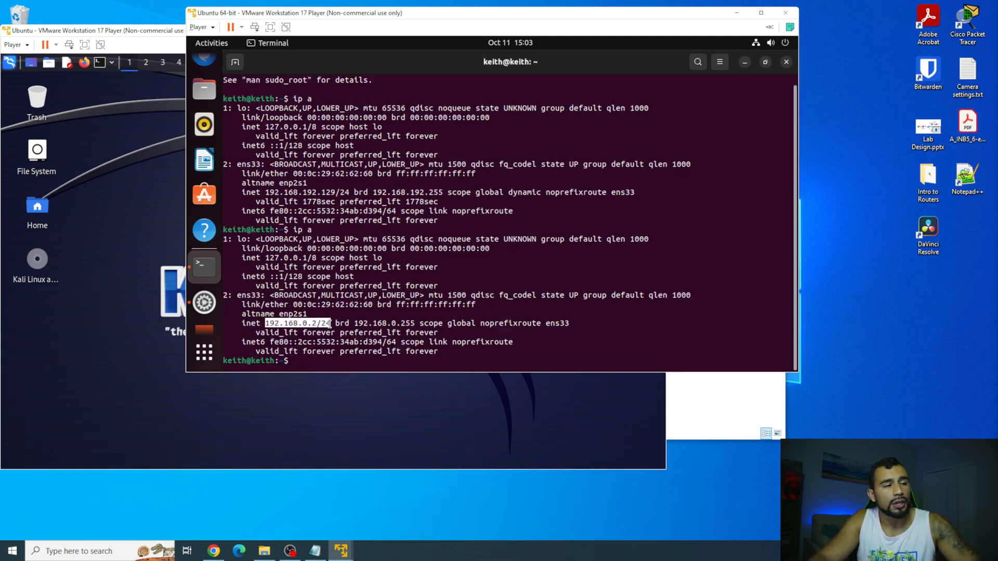
Open a Kali terminal, run ip a, and select eth0's address 192.168.0.1.
left_click(94, 224)
left_click(100, 63)
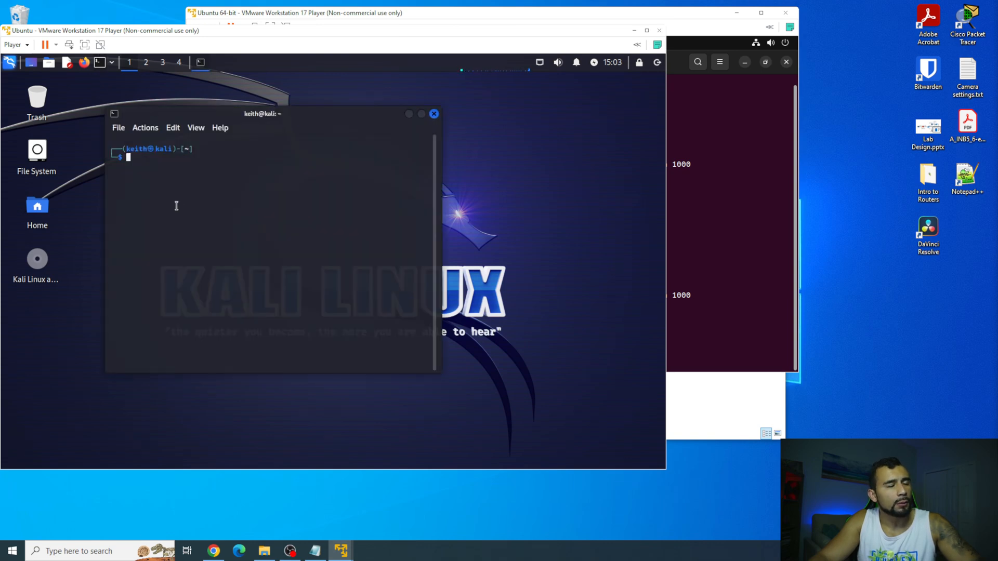
type("ip a")
key("Return")
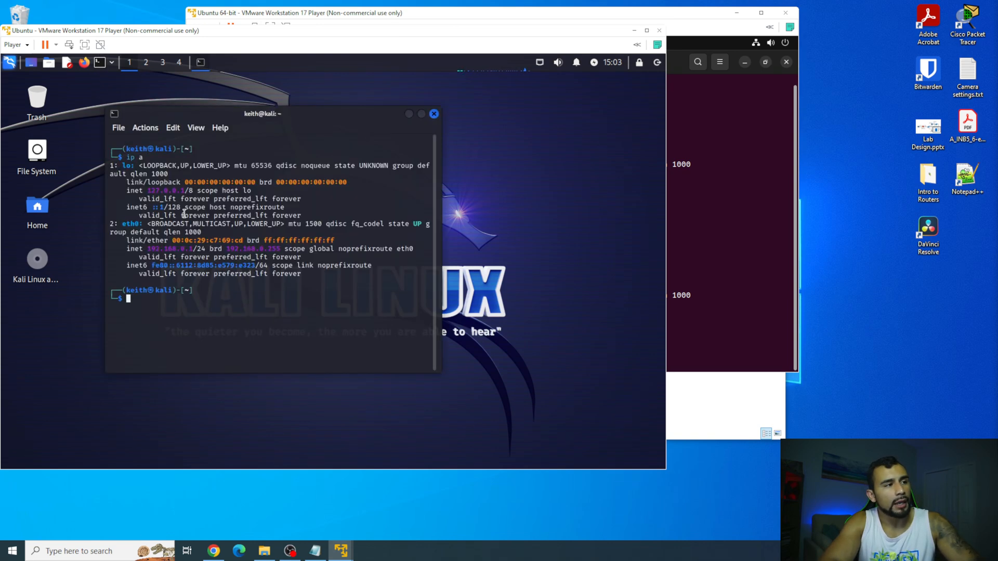
left_click_drag(148, 249, 193, 247)
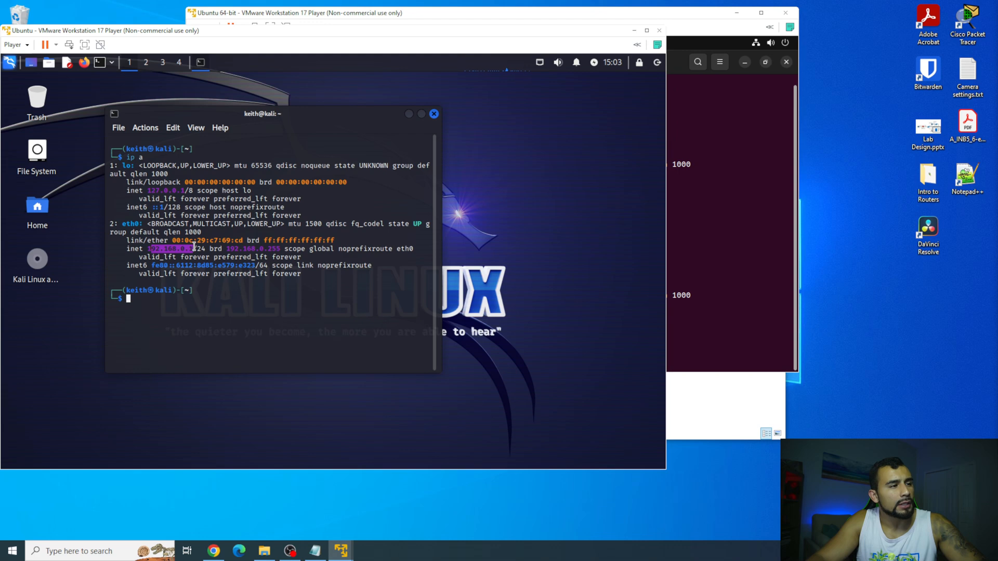
left_click(233, 297)
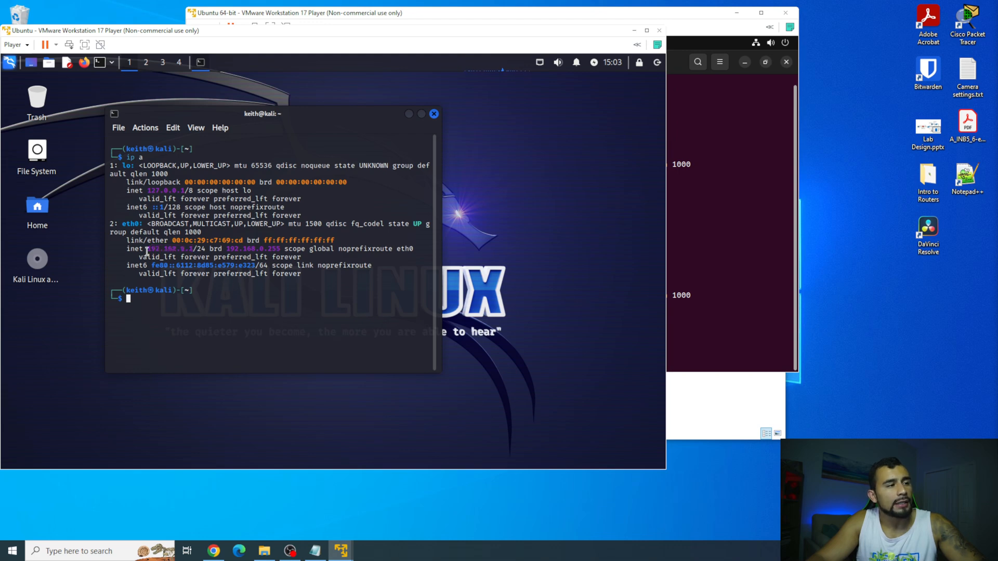
left_click_drag(149, 251, 193, 249)
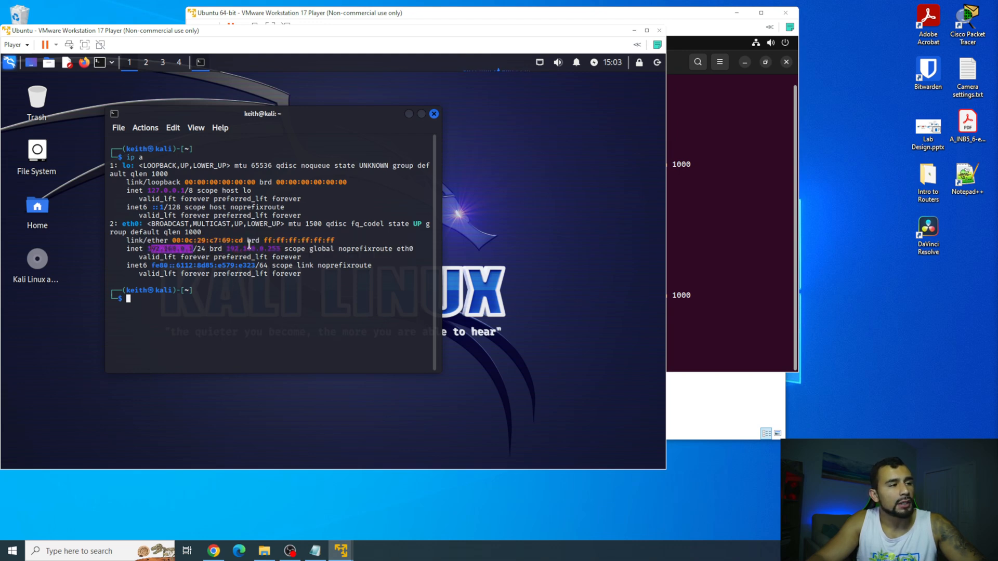
left_click(690, 225)
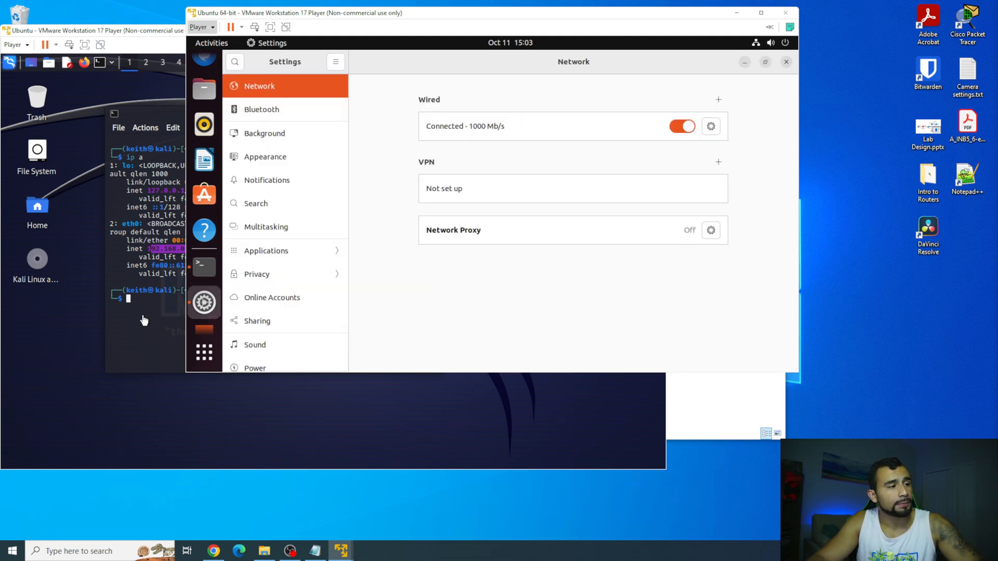
From Kali, ping Ubuntu at 192.168.0.2 and stop it to view statistics.
left_click(144, 318)
type("ping 192.16")
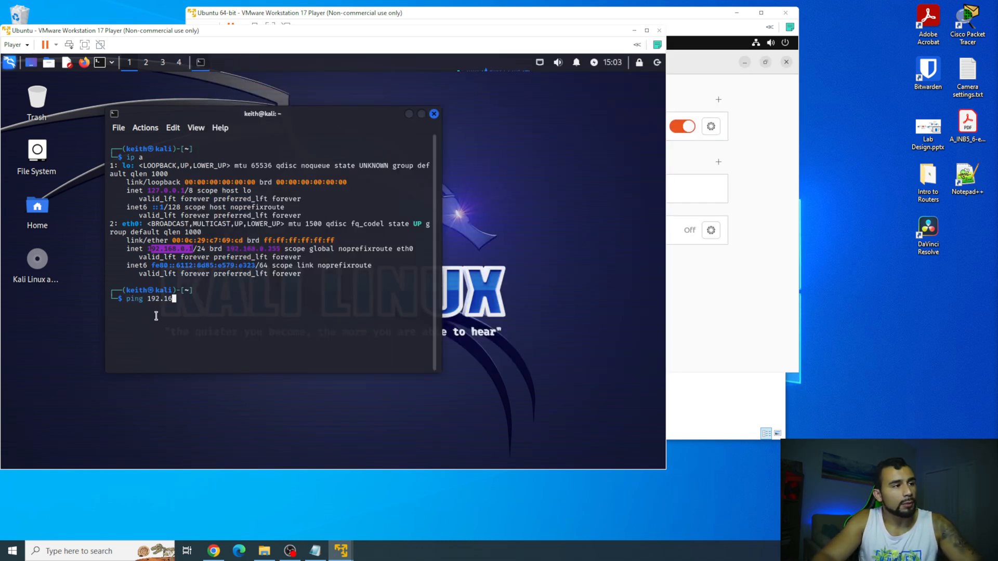
type("8.0.20")
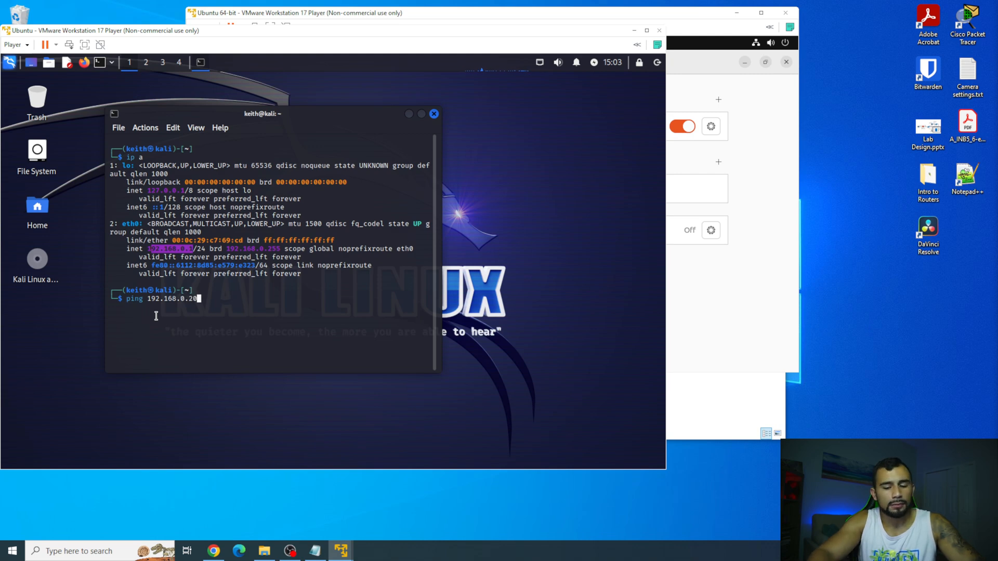
key("BackSpace")
key("Return")
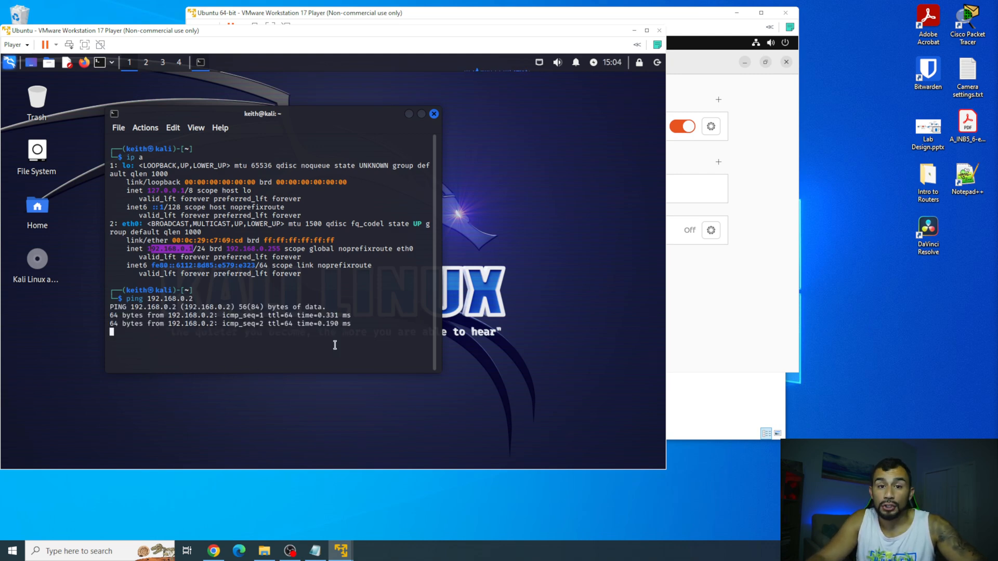
key("ctrl+c")
From Ubuntu's terminal, ping Kali at 192.168.0.1 and stop it to view statistics.
left_click(782, 316)
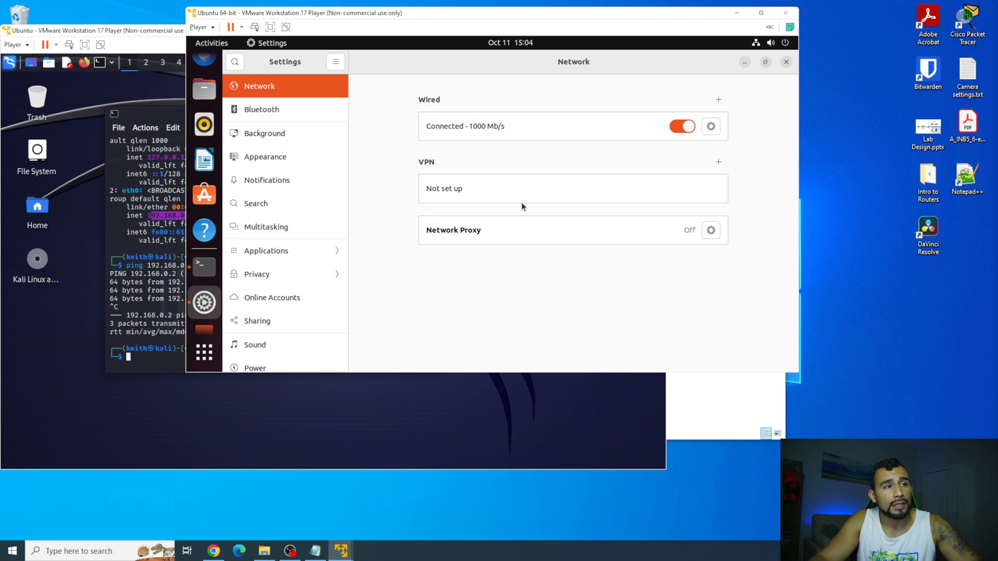
left_click(204, 233)
type("ping ")
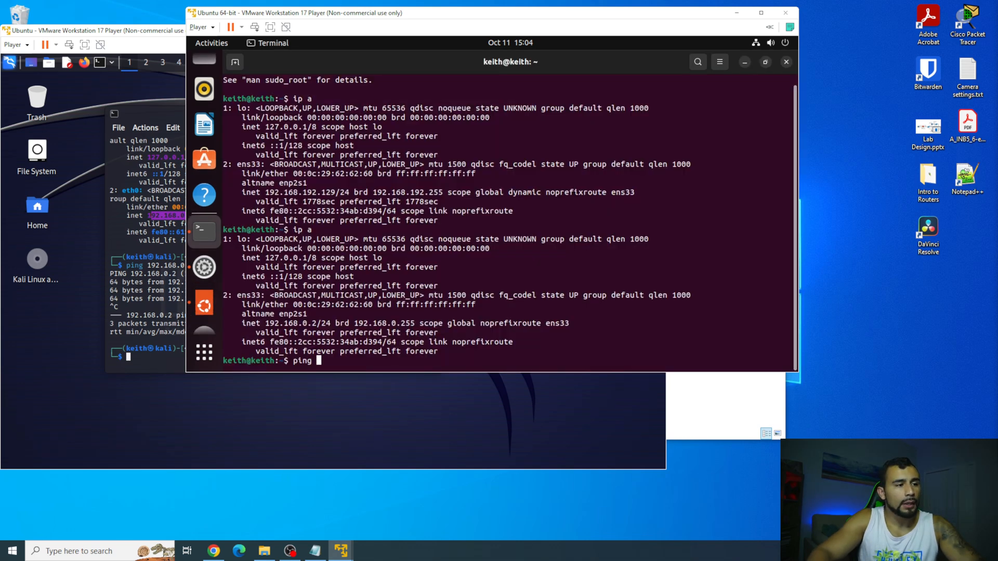
type("192.168.0.1")
key("Return")
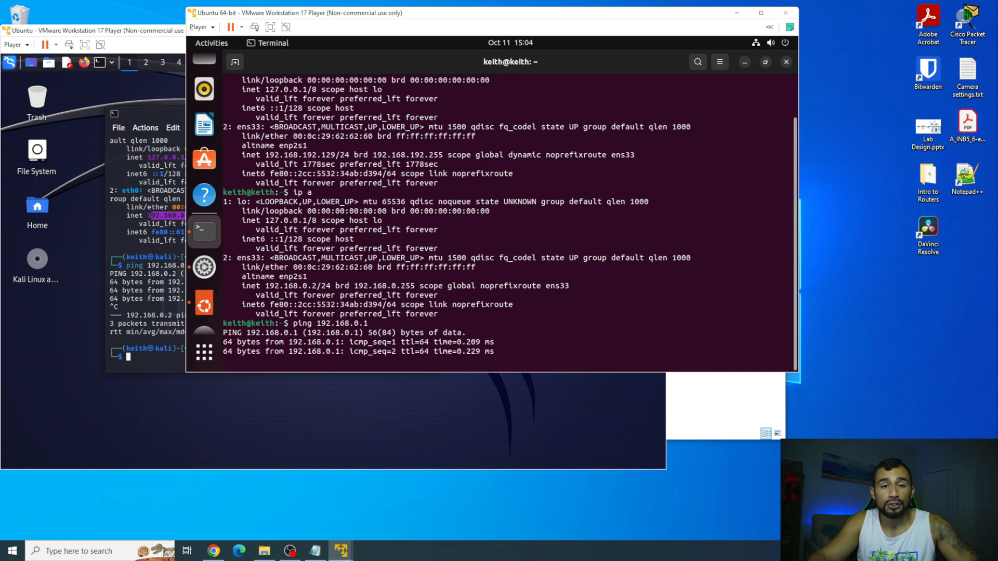
key("ctrl+c")
key("ctrl+c")
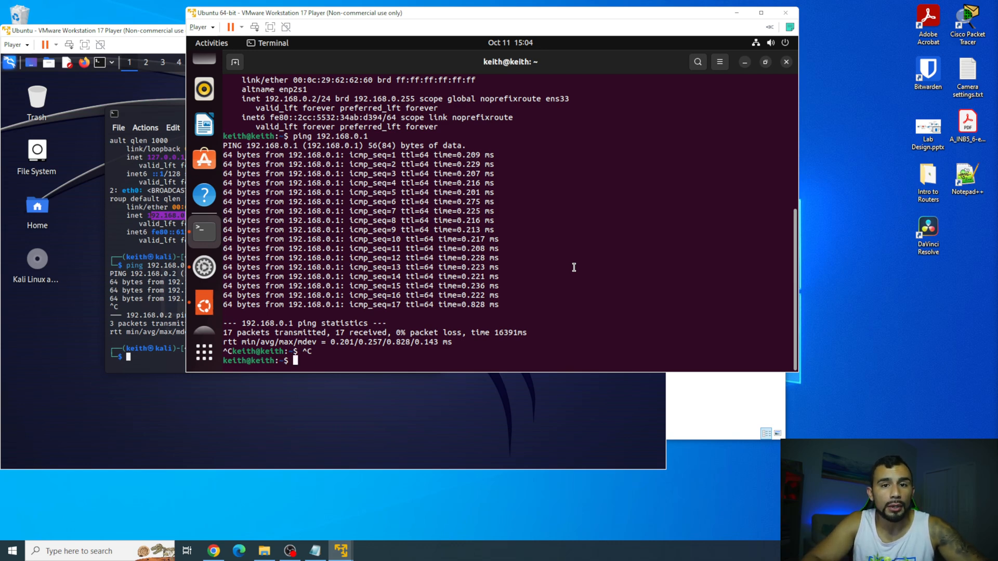
left_click(118, 86)
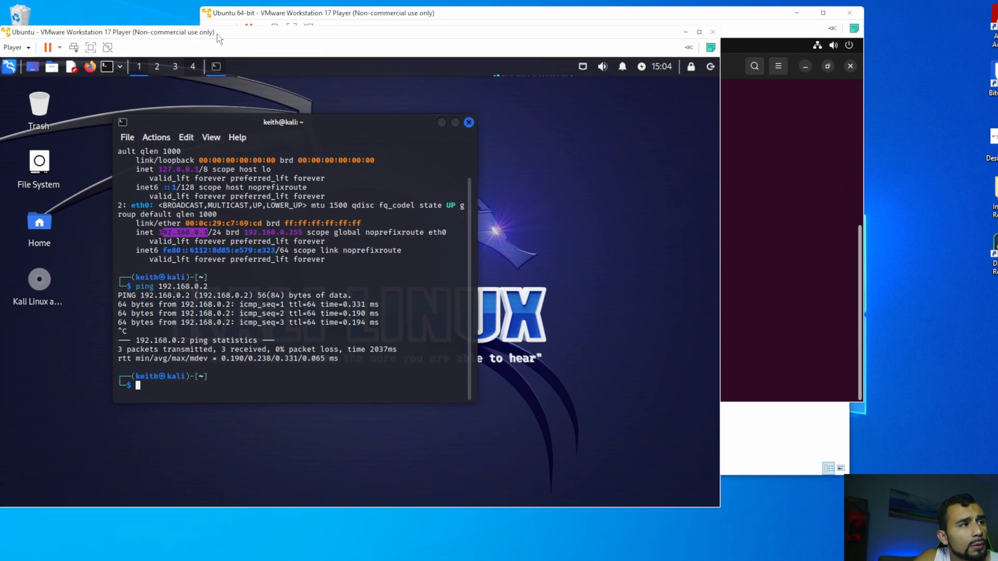
double_click(201, 31)
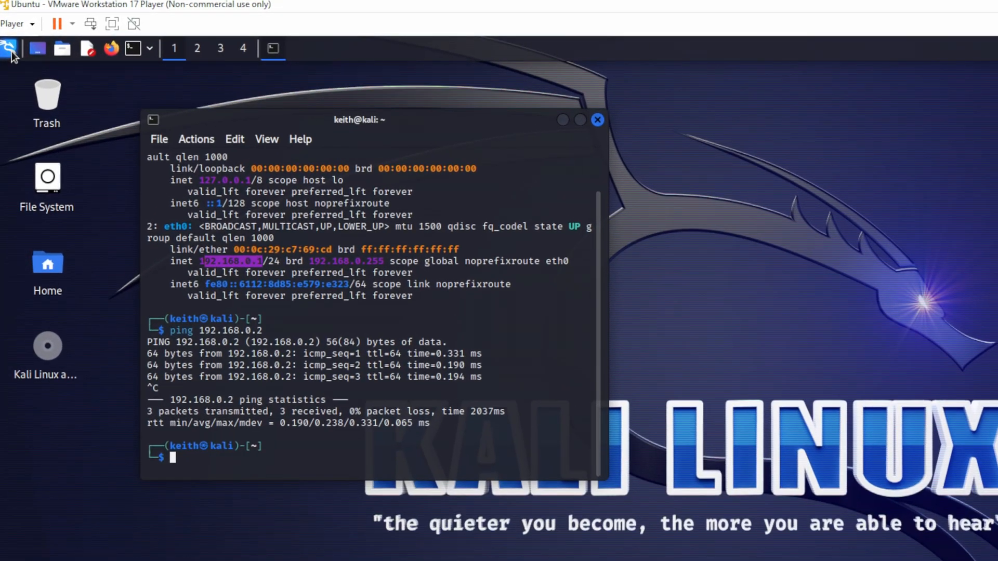
Browse Kali's applications menu down to Social Engineering Tools.
left_click(11, 52)
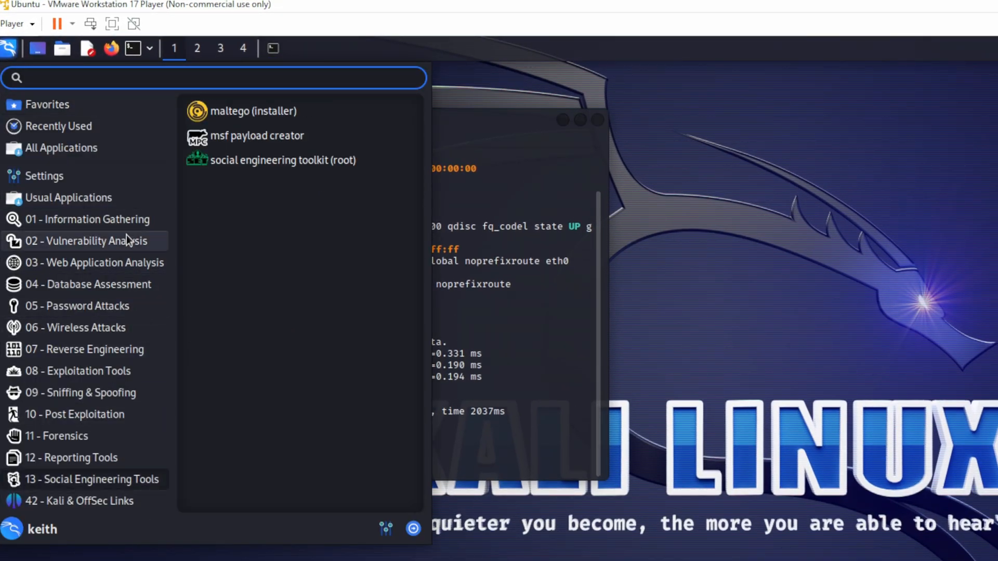
mouse_move(139, 308)
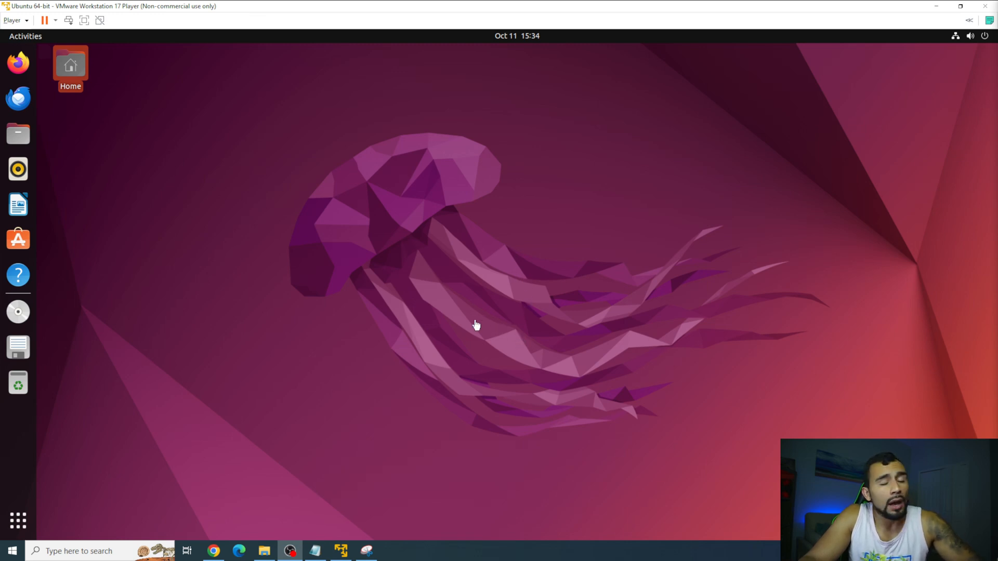
Show the Player menu's Removable Devices list, including the ASMedia SSHD and smart card readers.
left_click(21, 20)
mouse_move(61, 61)
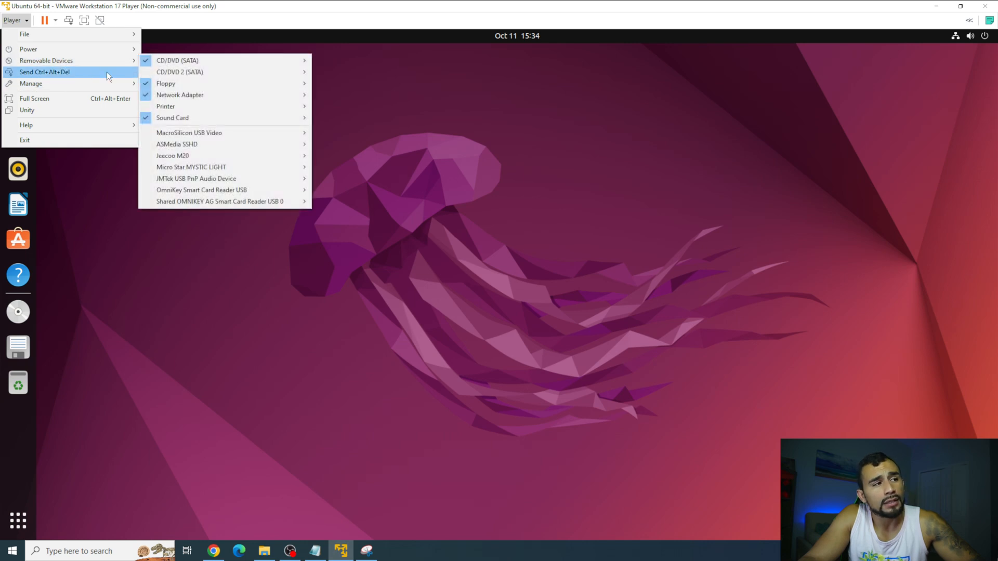
mouse_move(239, 146)
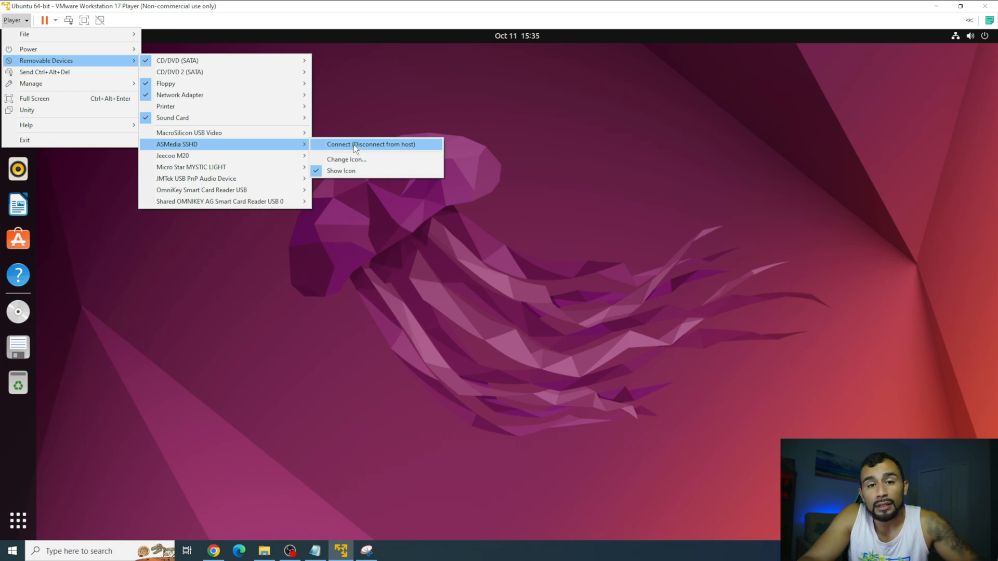
mouse_move(278, 206)
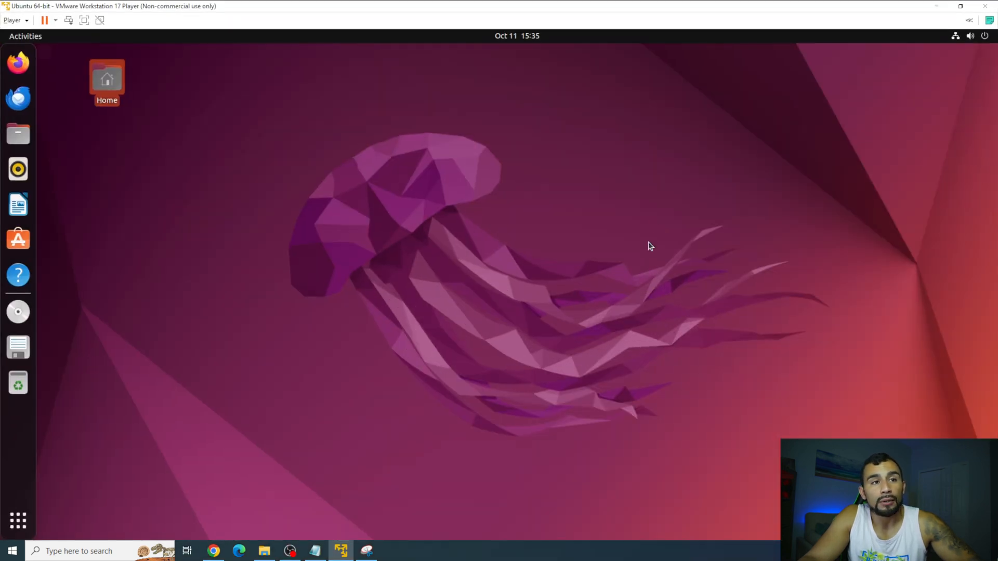
Maximize the Ubuntu VM window and open its Virtual Machine Settings from Player > Manage.
double_click(655, 220)
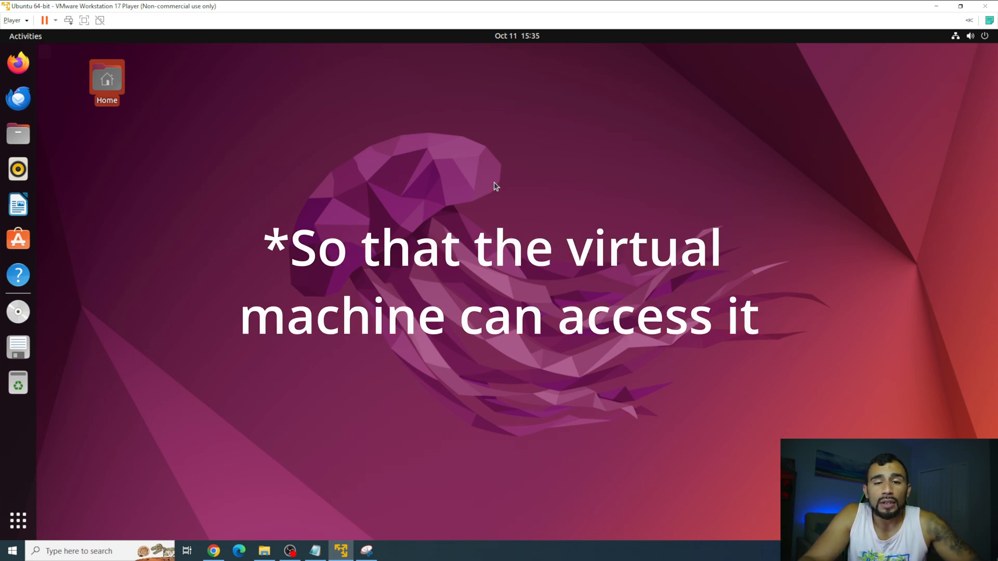
left_click(13, 21)
mouse_move(57, 90)
left_click(213, 110)
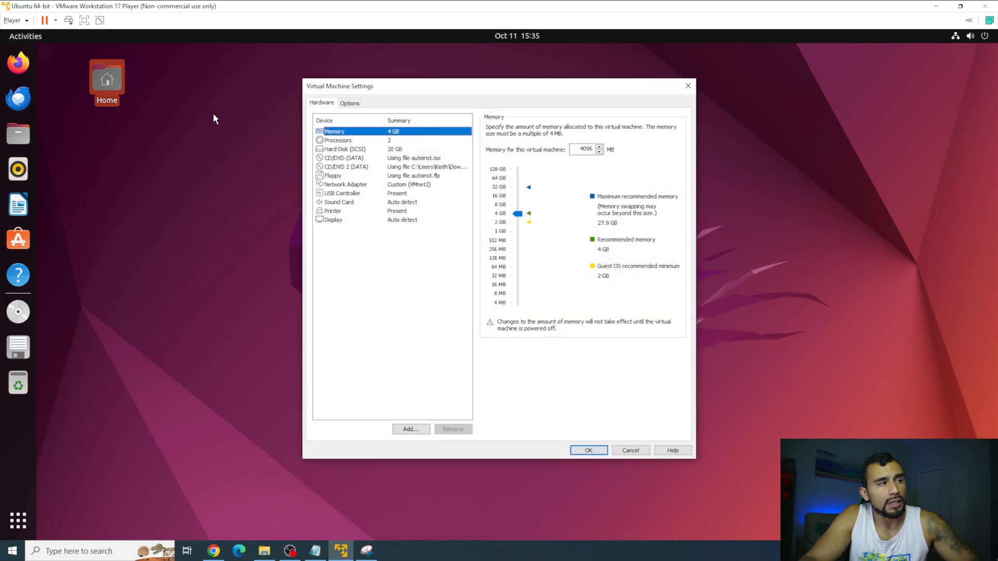
Set Shared Folders to Always enabled under Options and start the Add Shared Folder wizard.
left_click(358, 104)
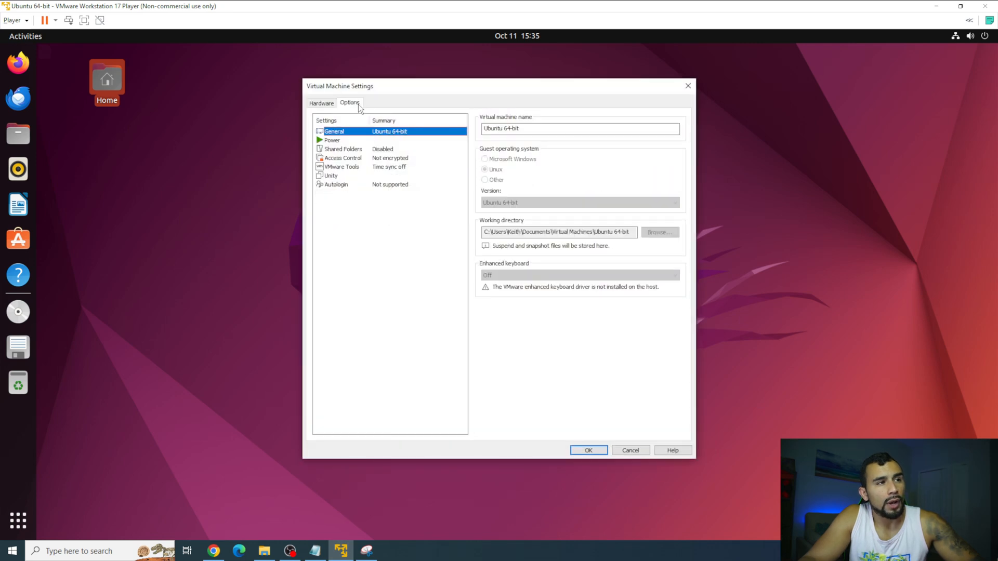
left_click(388, 151)
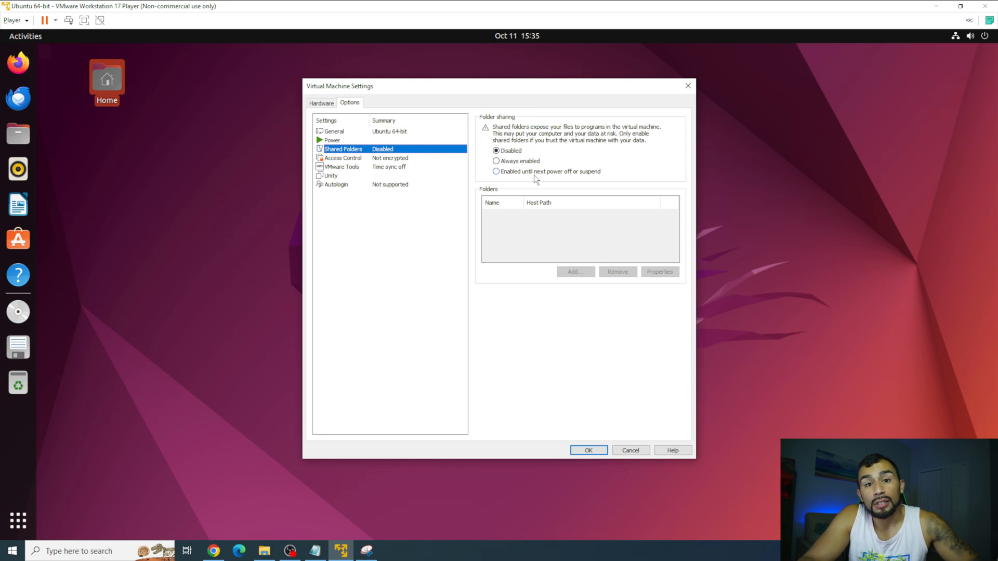
left_click(510, 163)
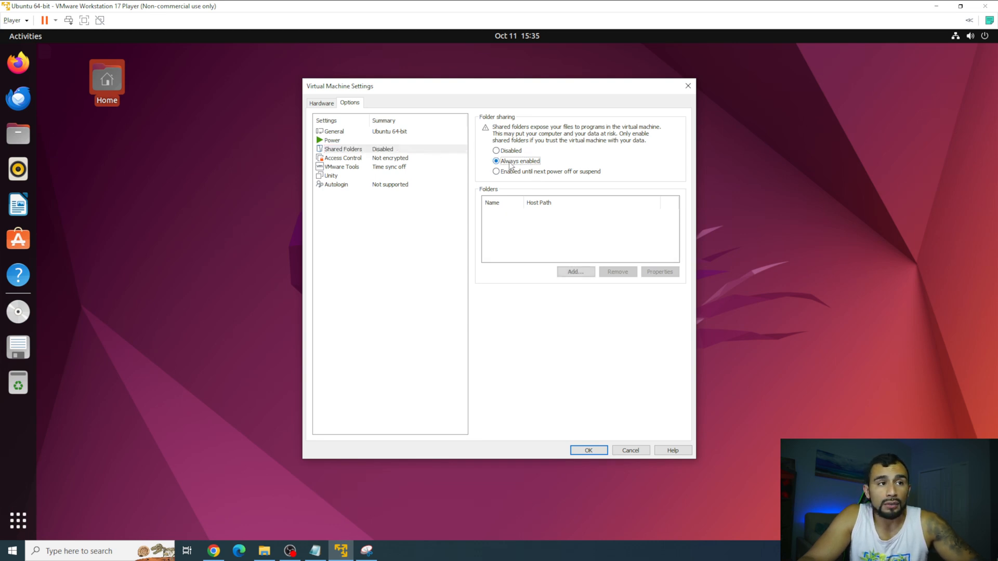
left_click(582, 270)
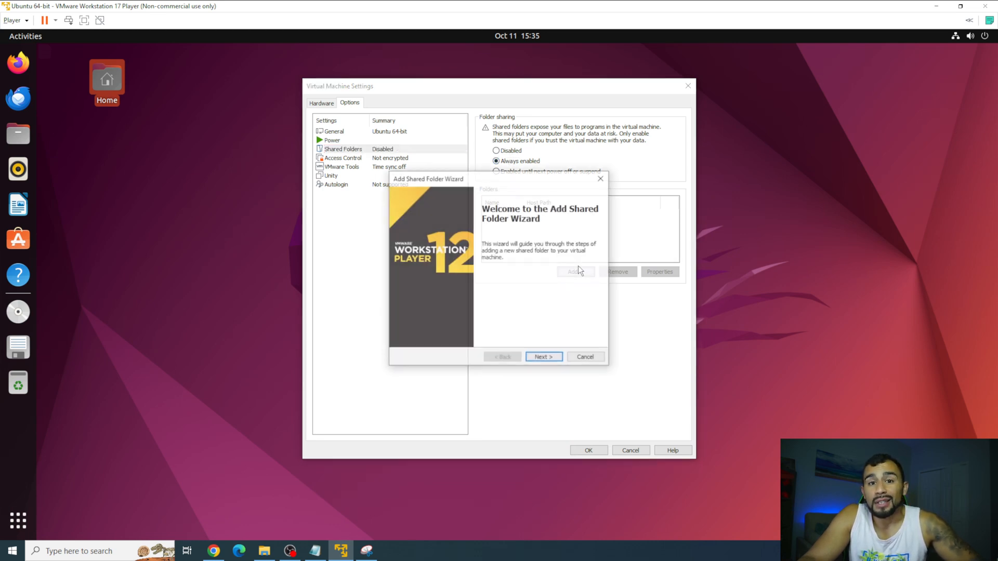
left_click(553, 361)
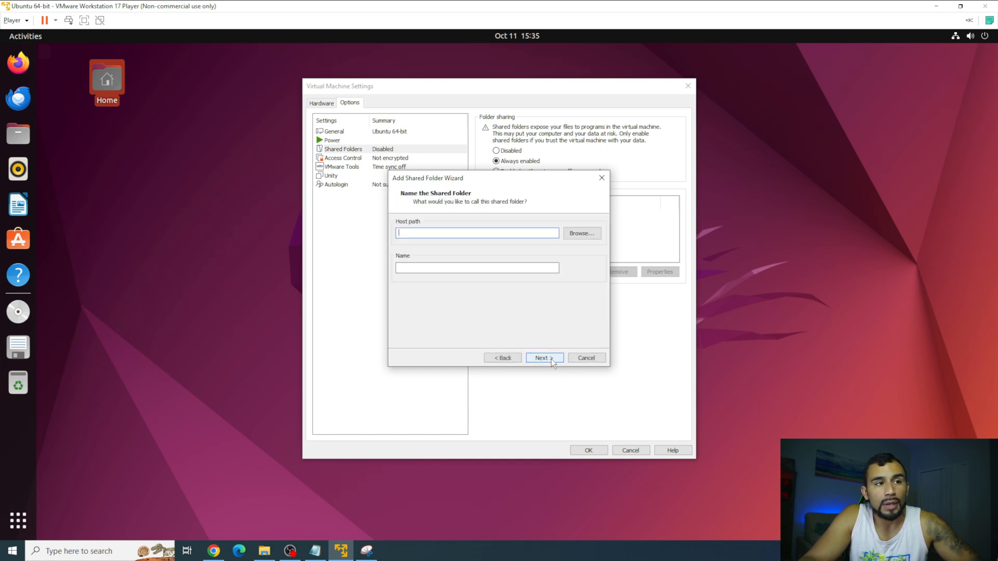
Browse for the host folder and bring File Explorer, showing Downloads, to the front.
left_click(582, 238)
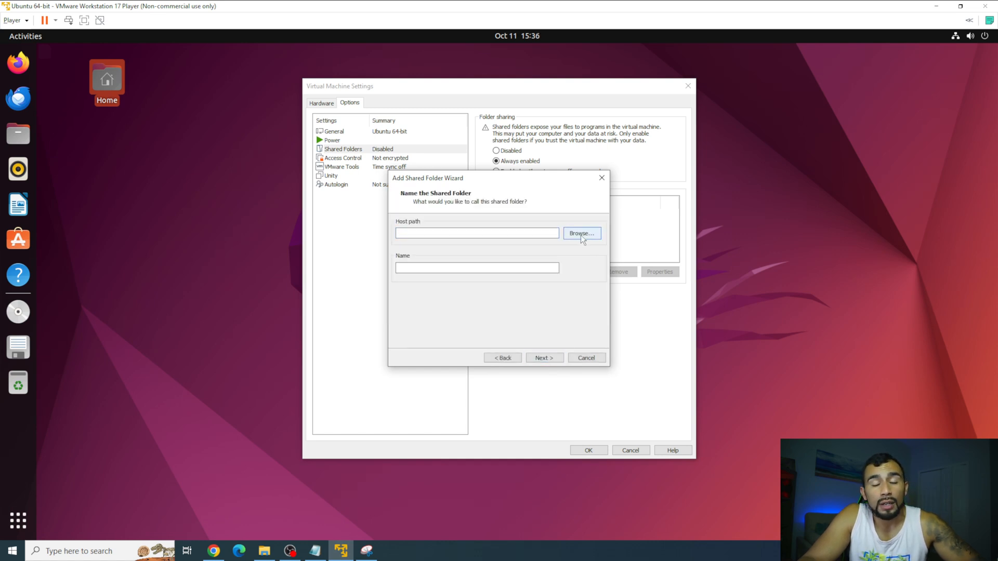
left_click(264, 551)
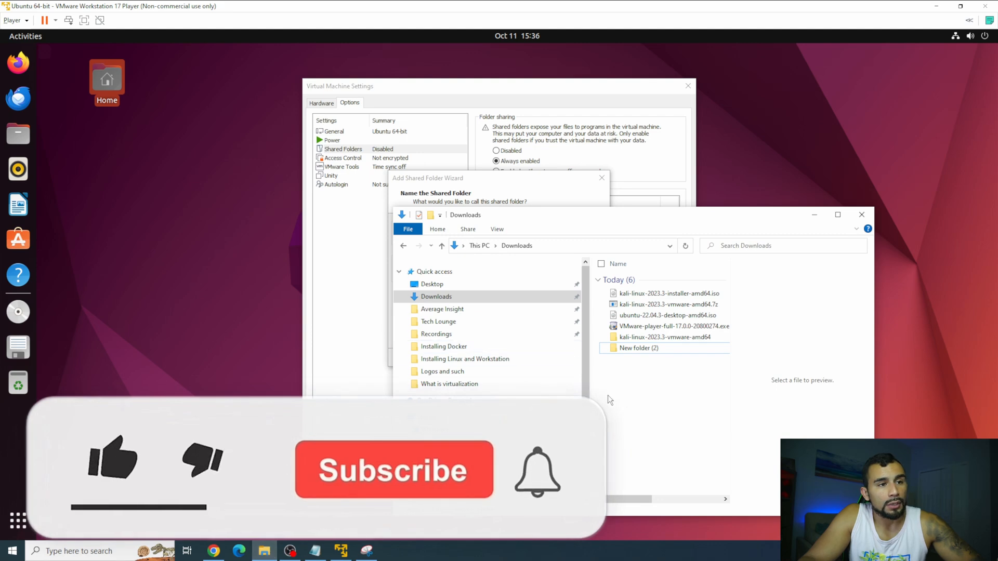
left_click_drag(595, 215, 577, 172)
left_click(467, 93)
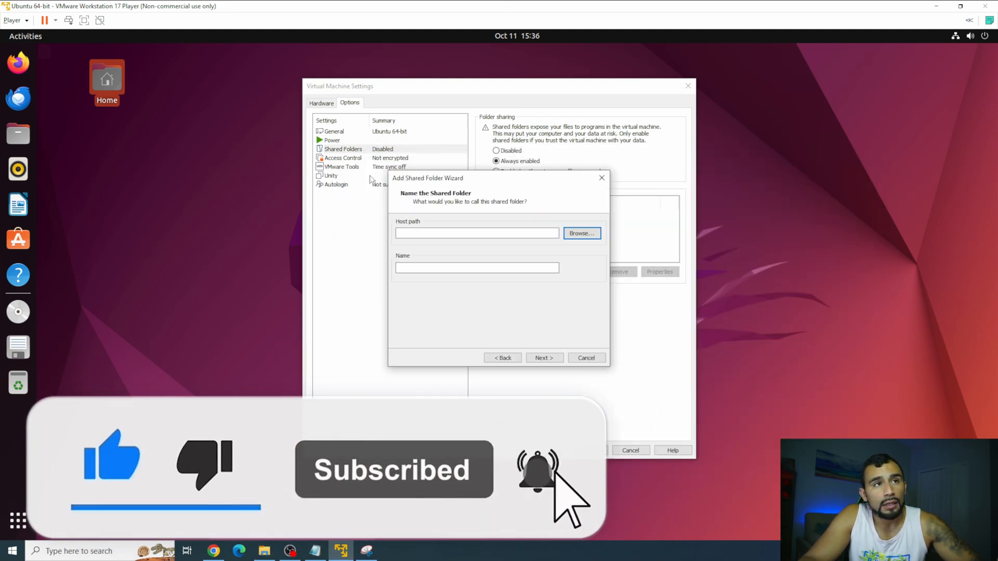
left_click(257, 557)
Create a new folder named 'VM Folder' in Downloads and open it.
right_click(614, 309)
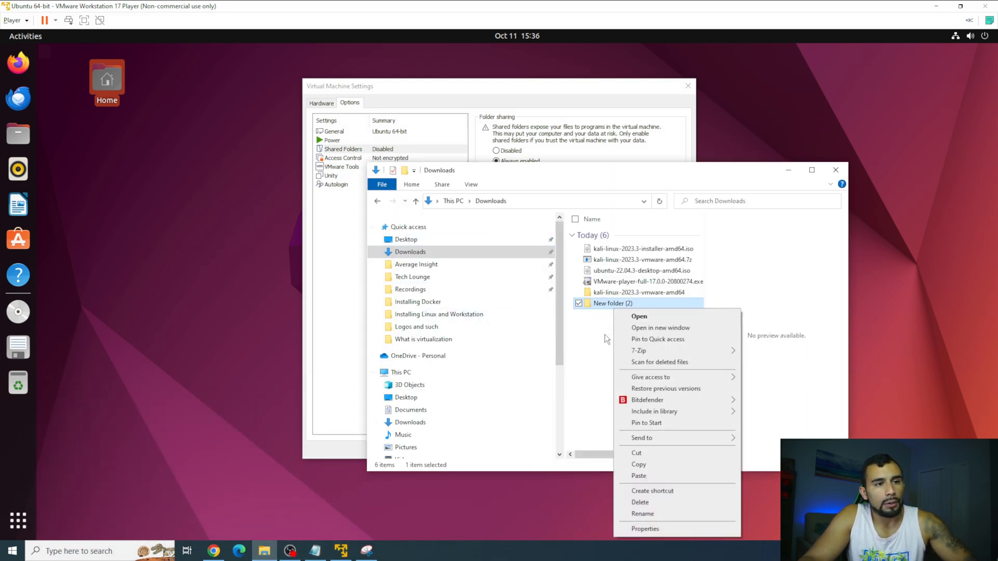
right_click(602, 336)
mouse_move(647, 457)
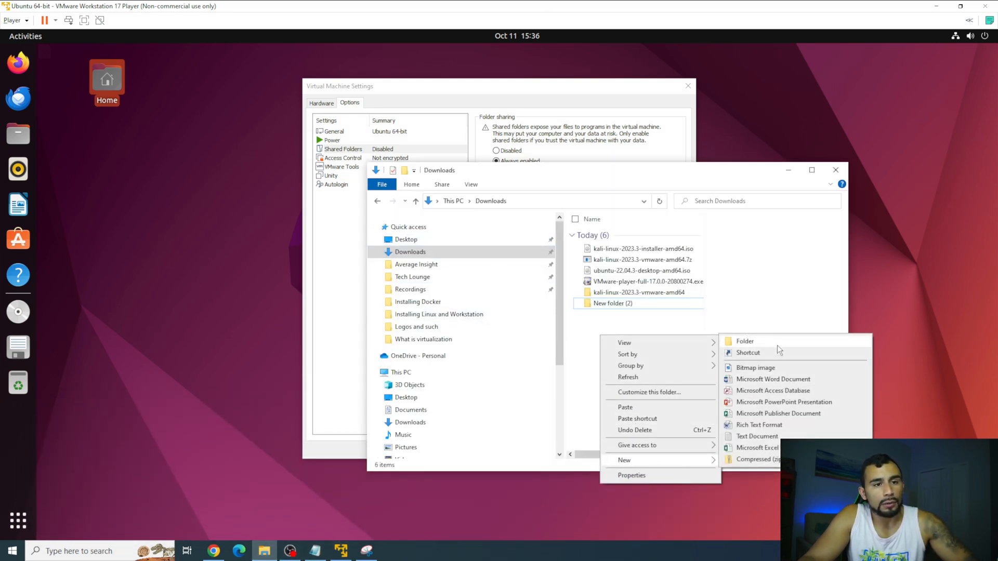
left_click(777, 342)
type("VM Folder")
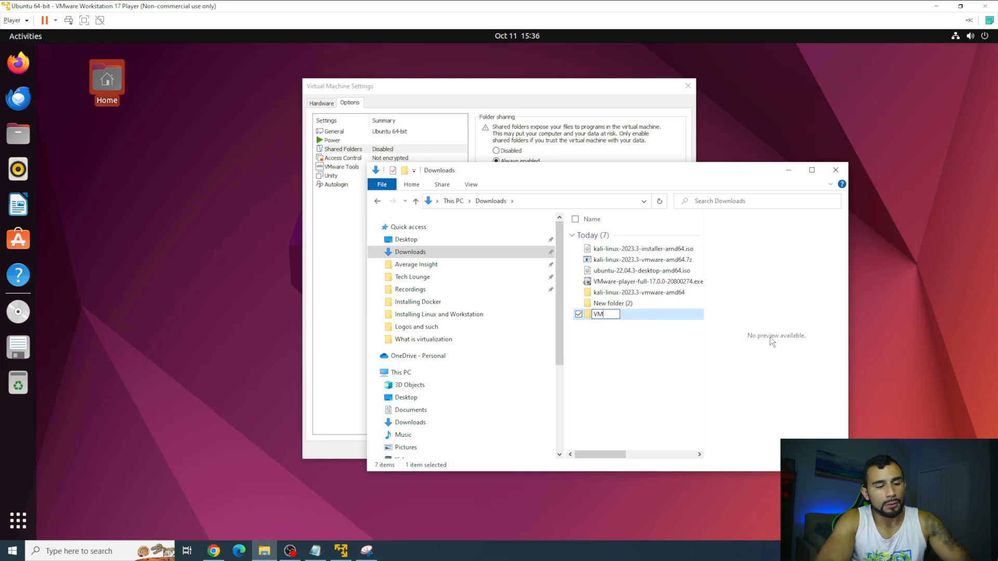
key("Return")
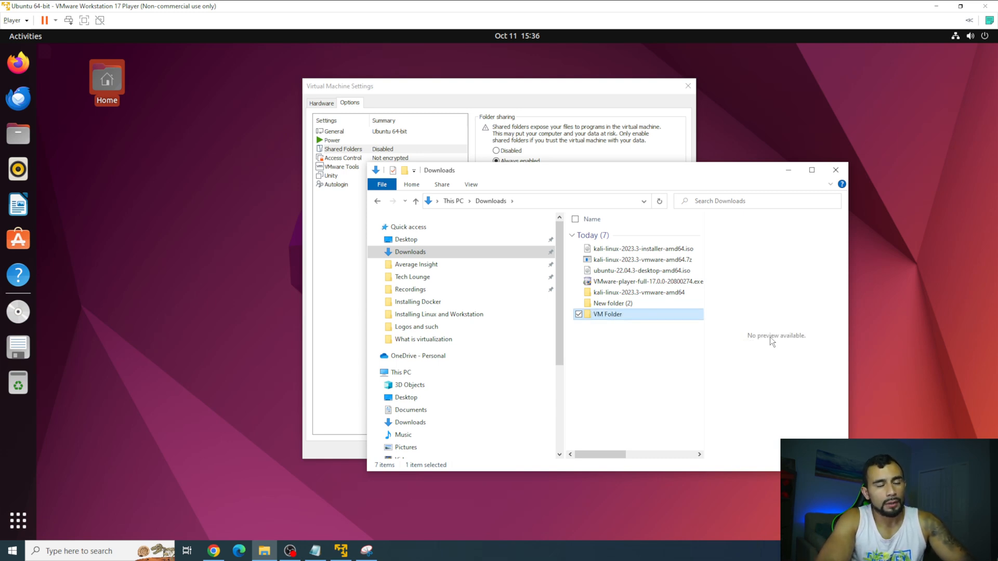
key("Return")
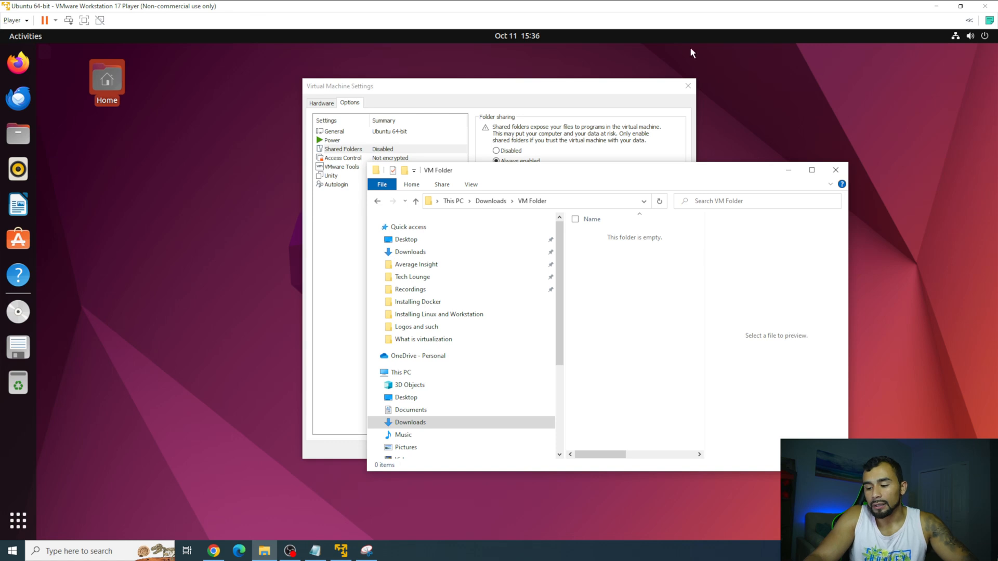
Create New Text Document.txt inside VM Folder, keeping its default name.
right_click(632, 303)
mouse_move(674, 431)
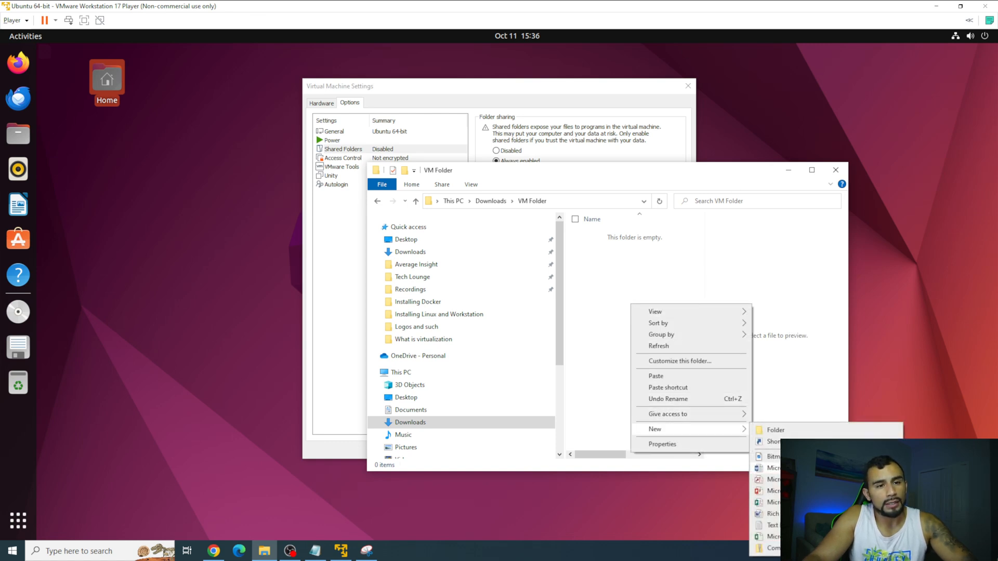
left_click(773, 525)
left_click(656, 301)
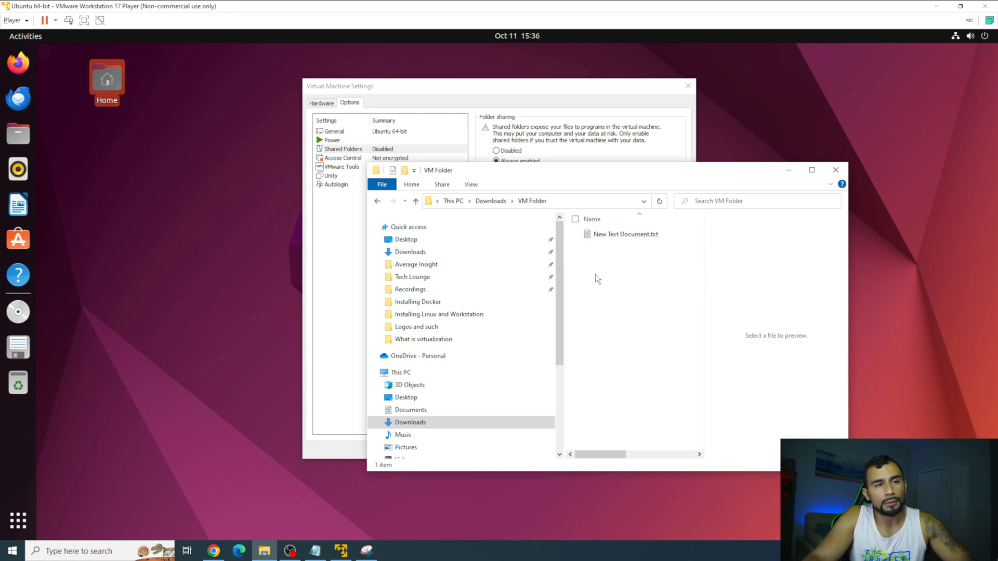
left_click(566, 110)
Share Downloads\VM Folder as an enabled share named 'VM Folder' and close the settings.
left_click(566, 233)
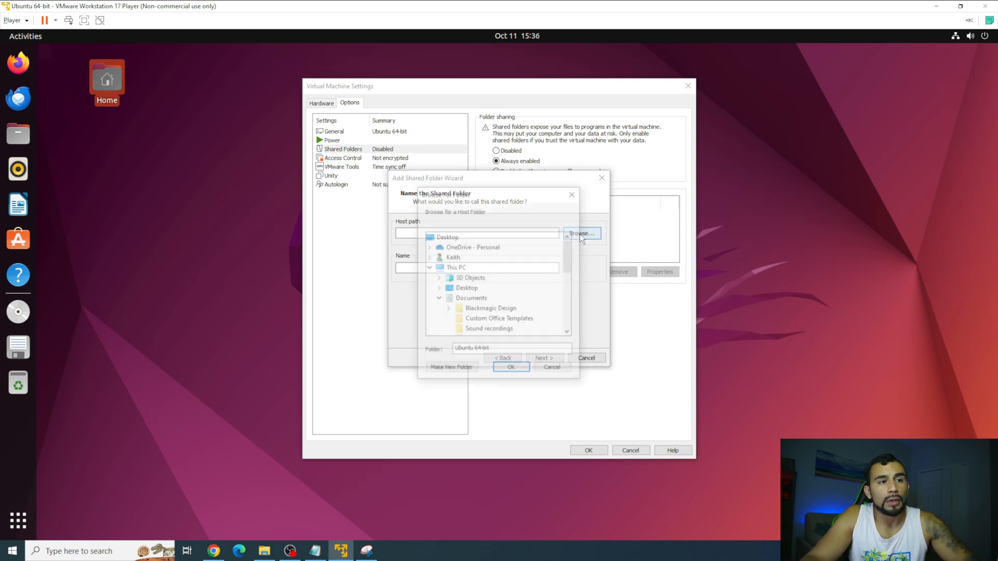
scroll(503, 288, "down", 5)
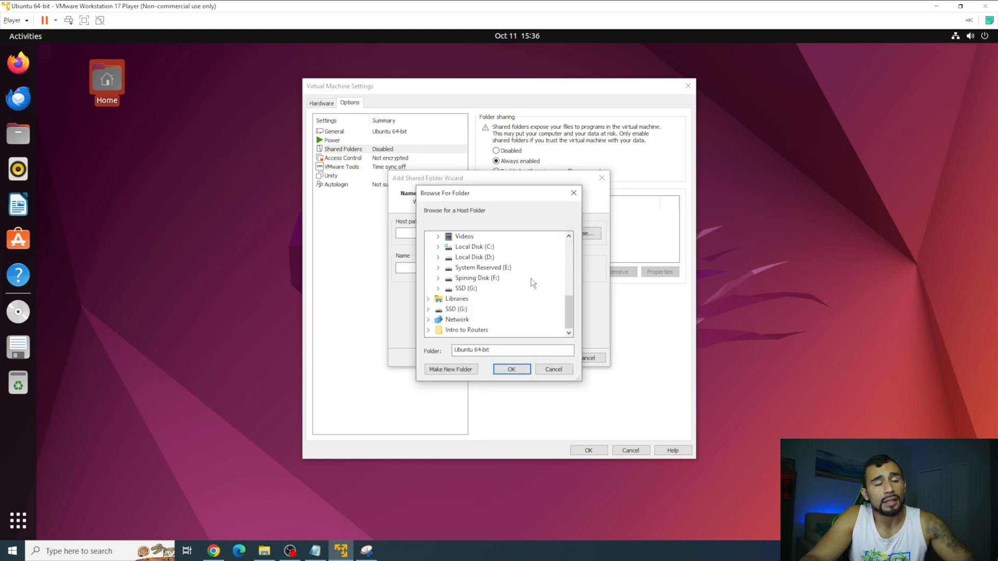
scroll(491, 294, "up", 5)
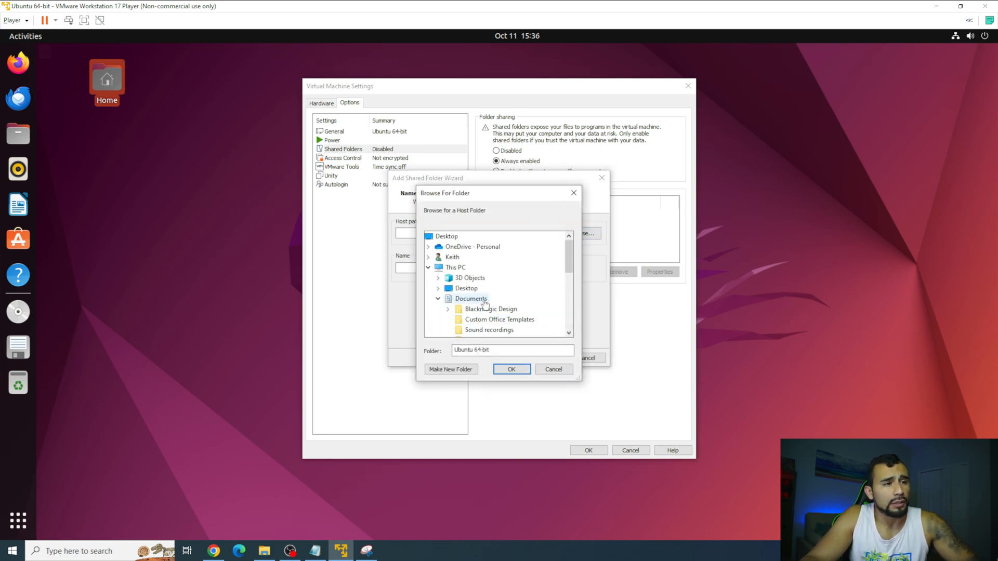
scroll(481, 310, "down", 2)
left_click(475, 320)
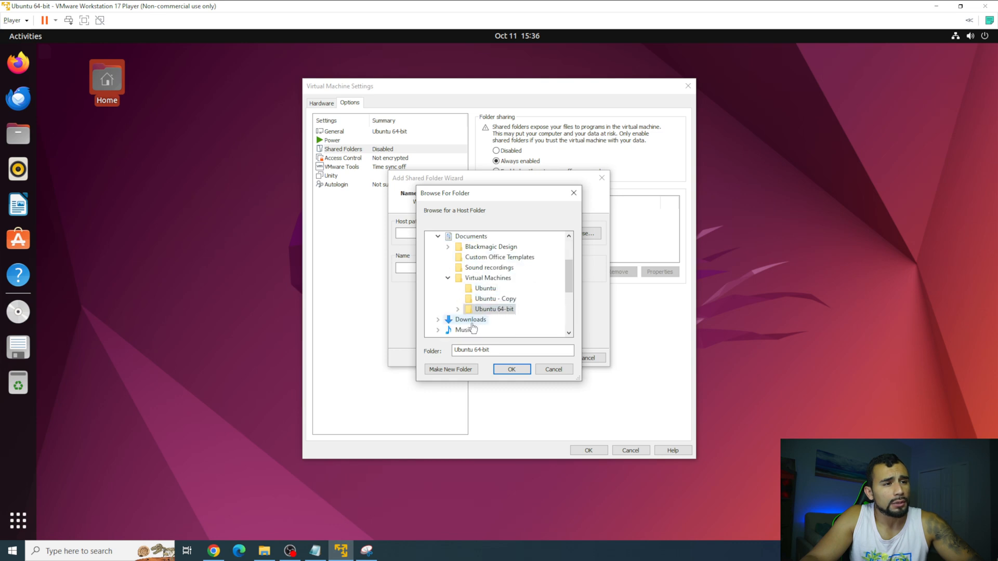
scroll(475, 325, "down", 1)
left_click(479, 300)
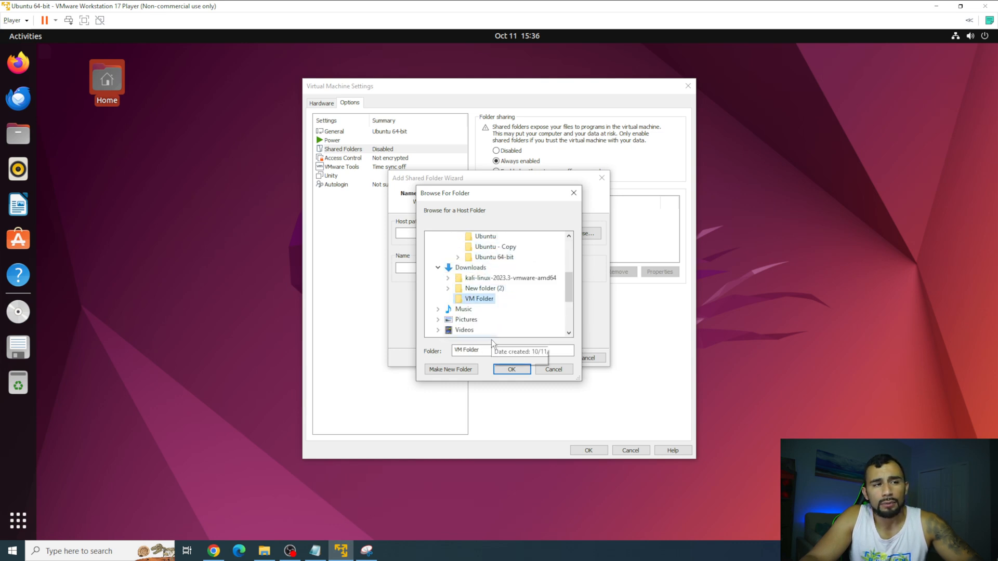
left_click(504, 367)
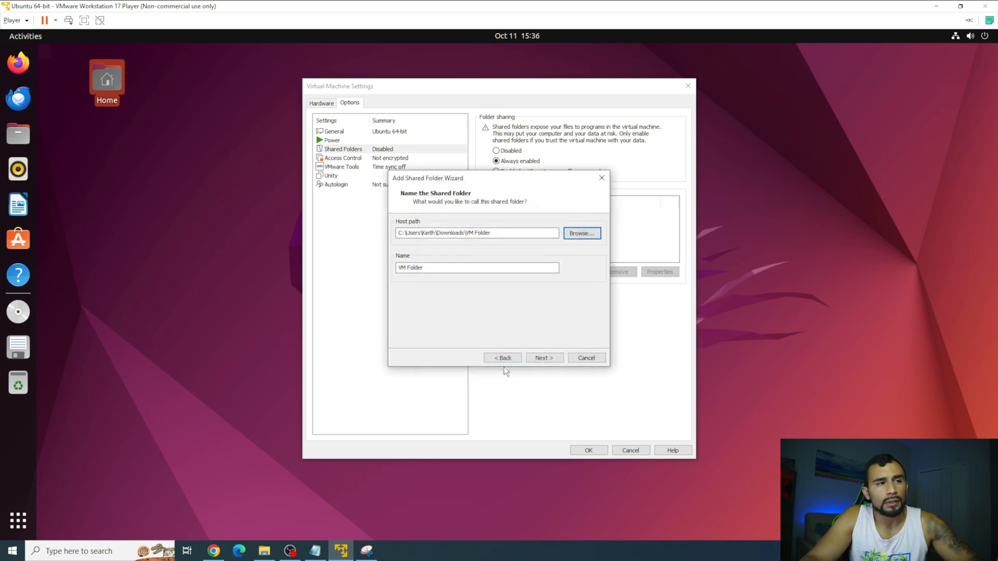
left_click(543, 358)
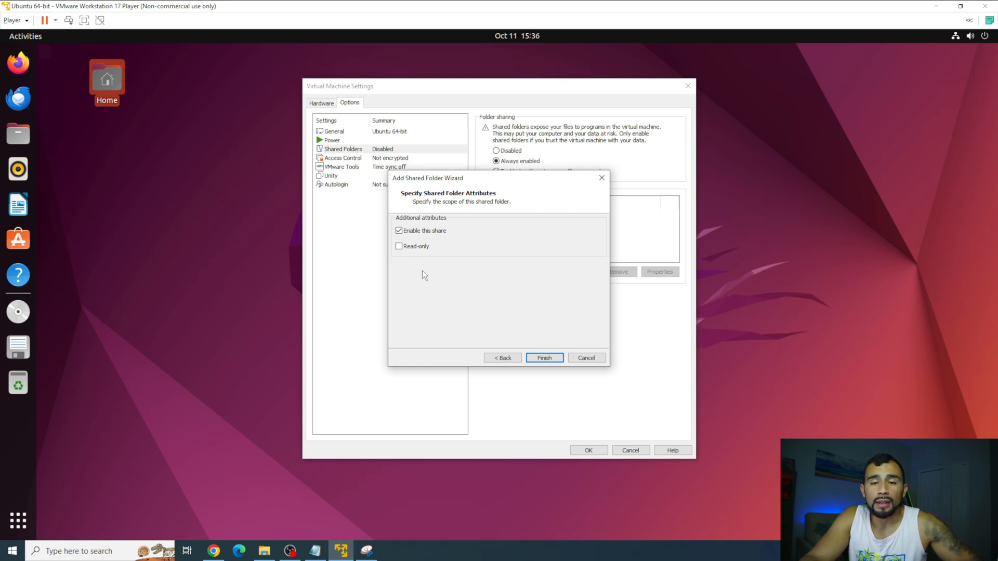
left_click(542, 360)
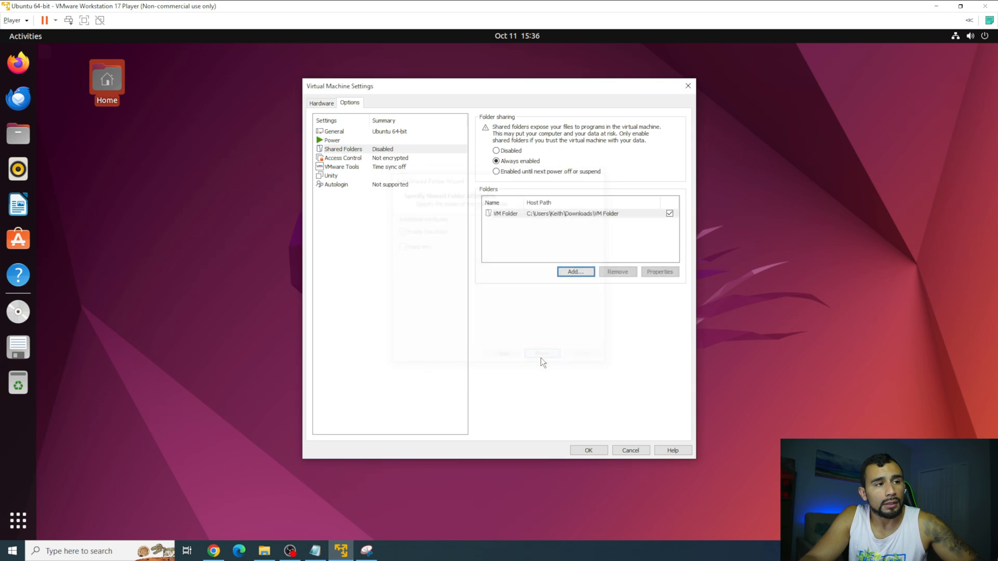
left_click(591, 451)
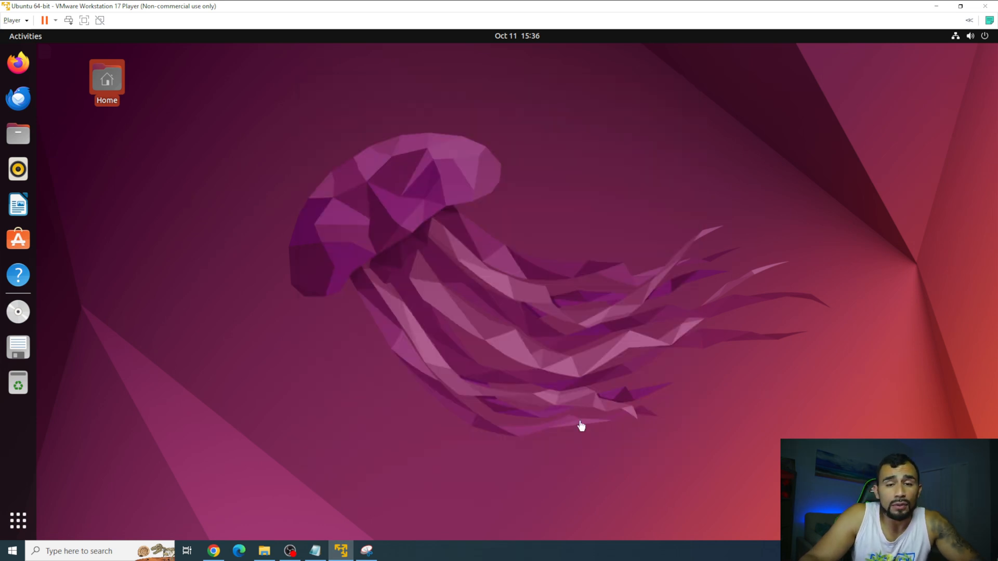
Browse Files via Other Locations > Computer to /mnt/hgfs/VM Folder and open New Text Document.txt.
left_click(179, 364)
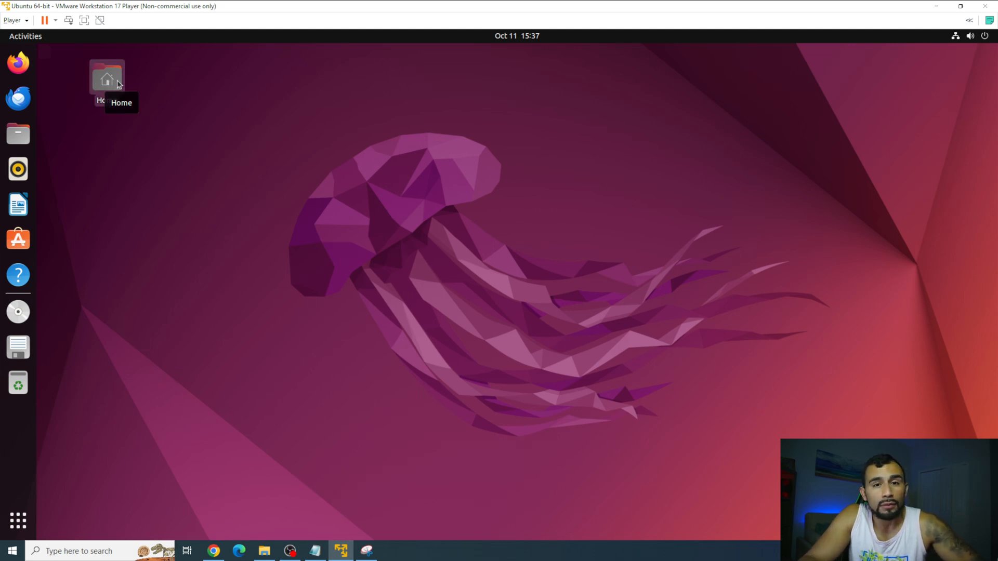
double_click(119, 84)
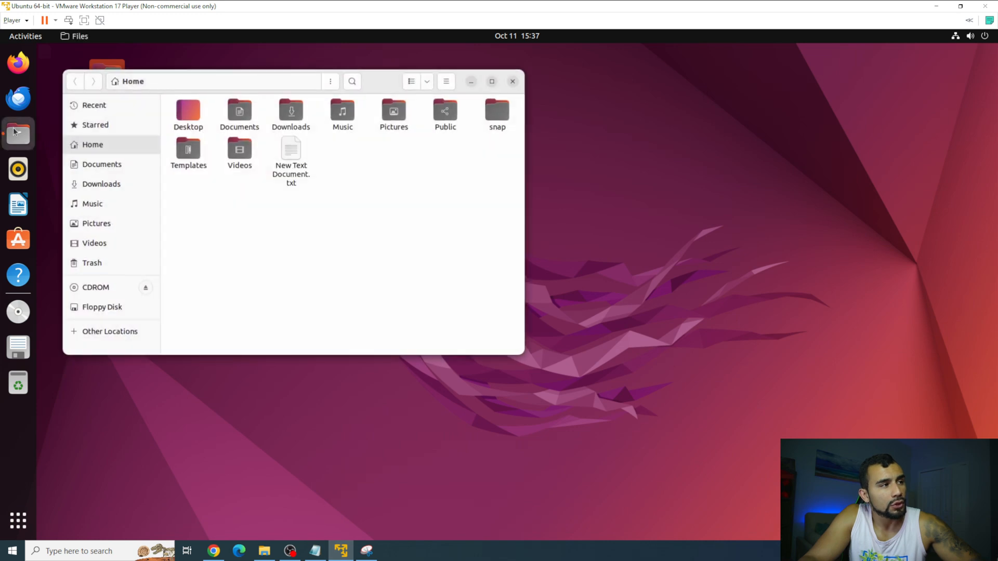
left_click(125, 333)
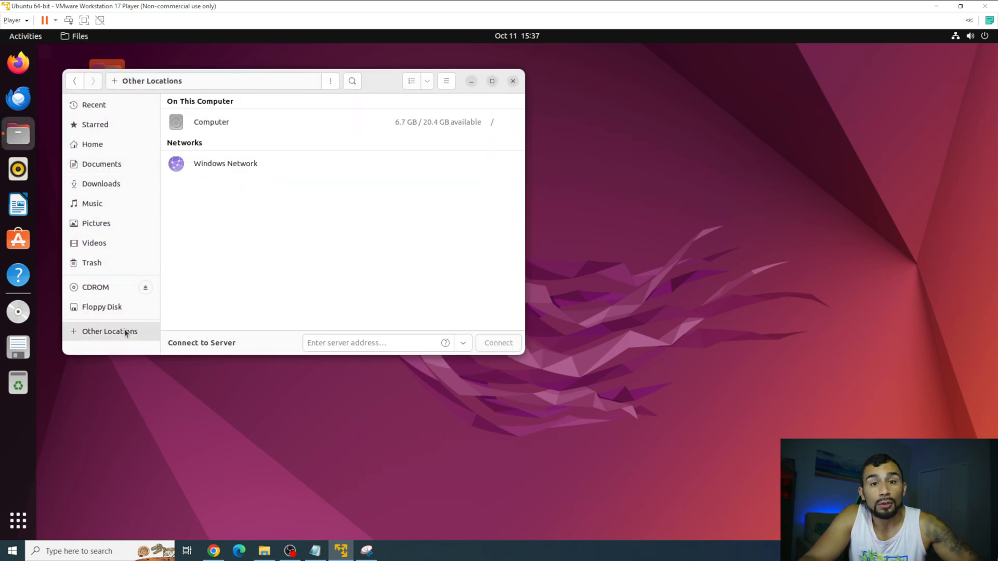
left_click(218, 129)
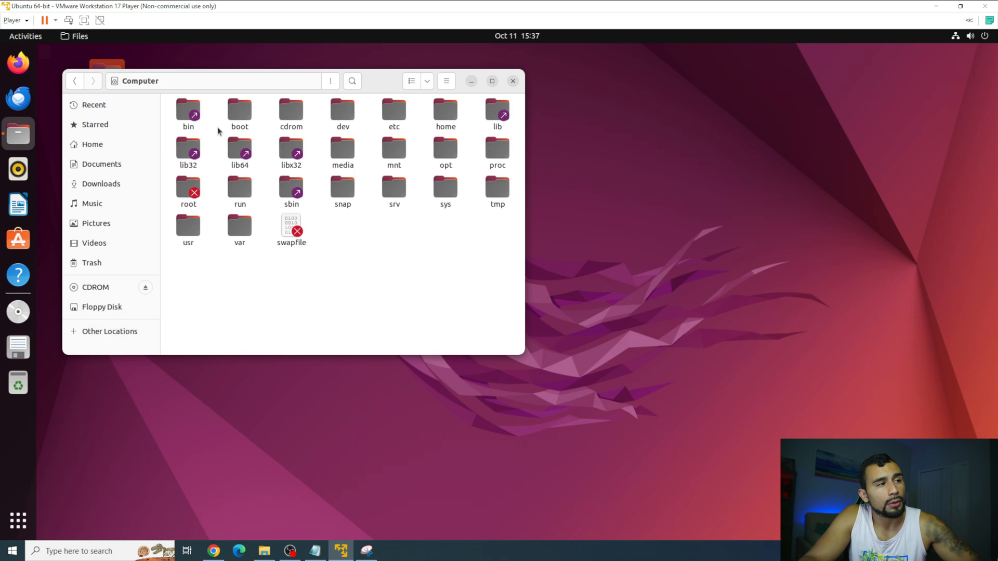
double_click(394, 151)
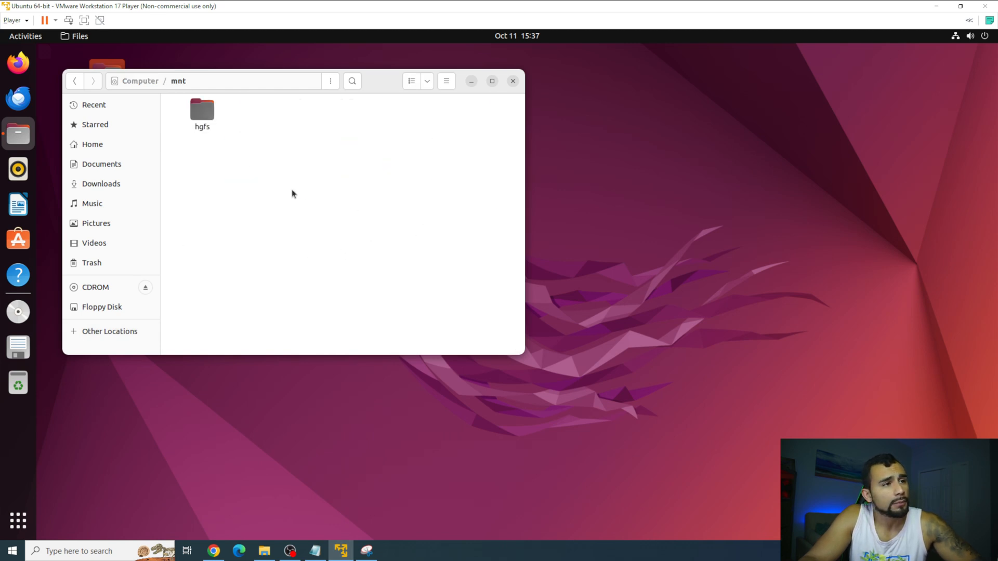
double_click(204, 116)
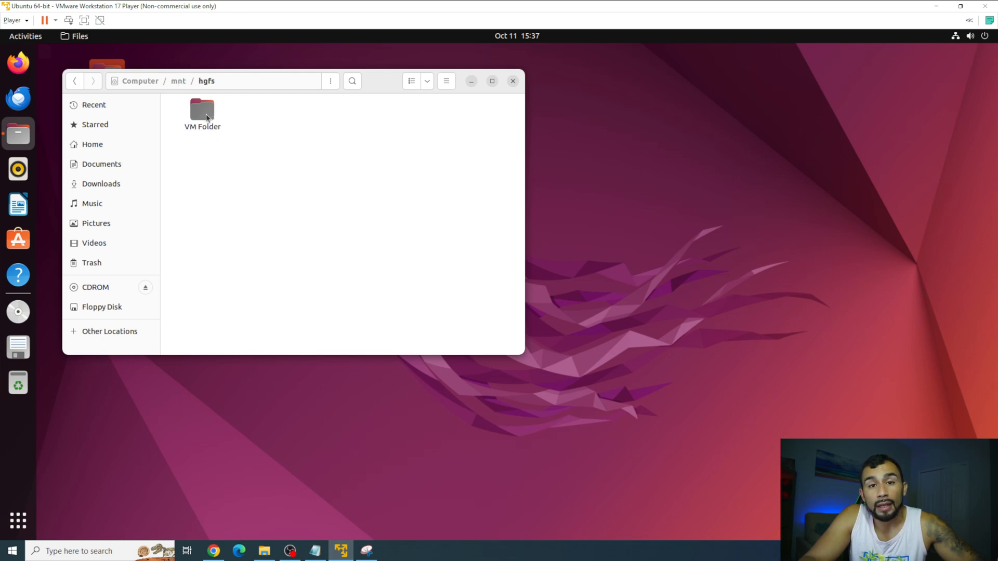
double_click(206, 114)
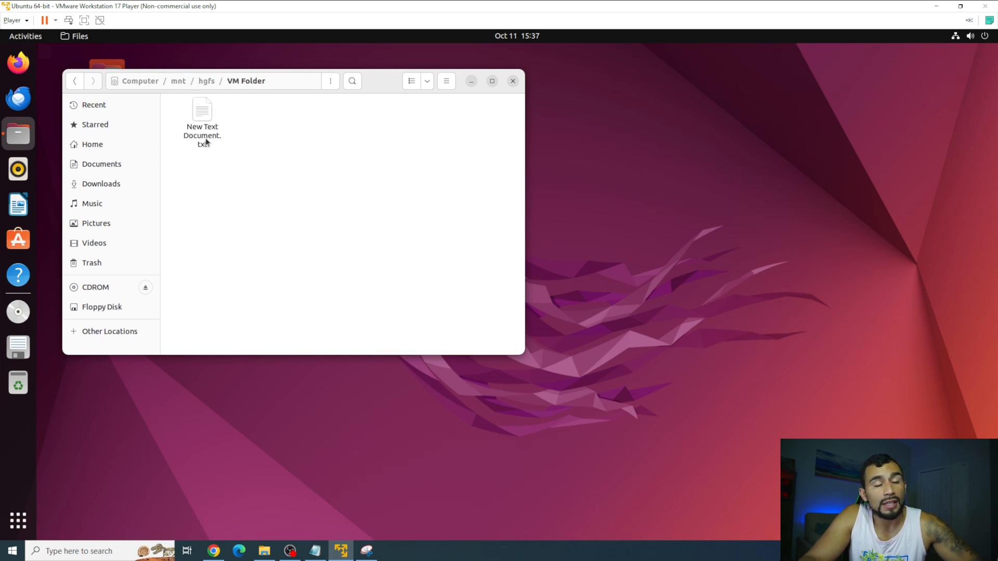
double_click(206, 142)
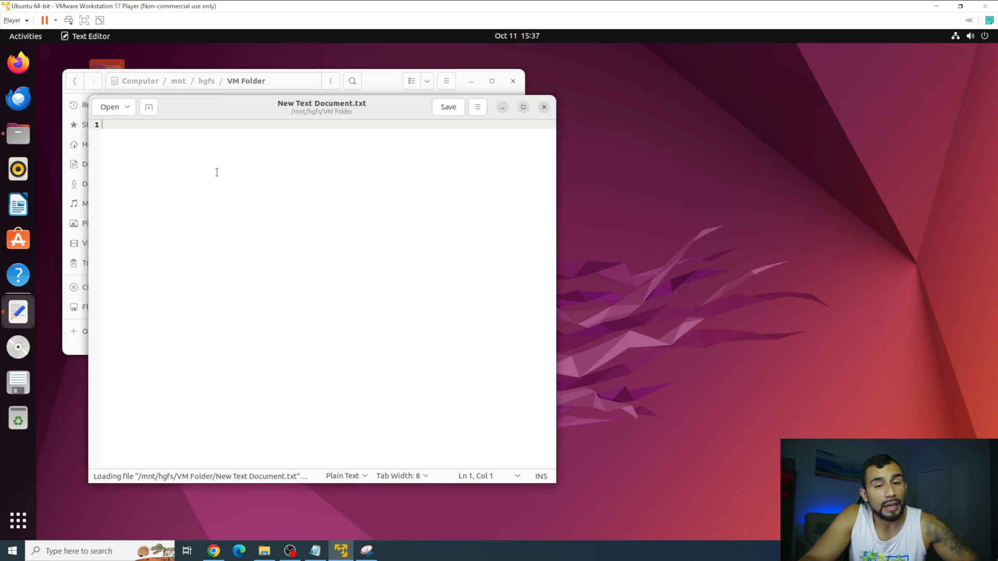
Save 'this is a change from the VM' in the file, then open it in host Notepad.
type("this is a change from the")
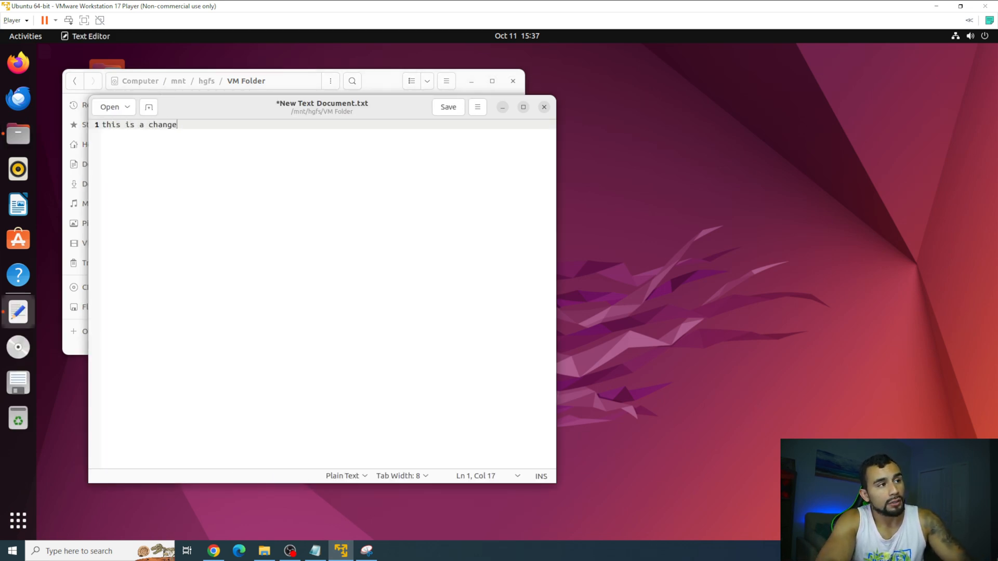
key("ctrl+s")
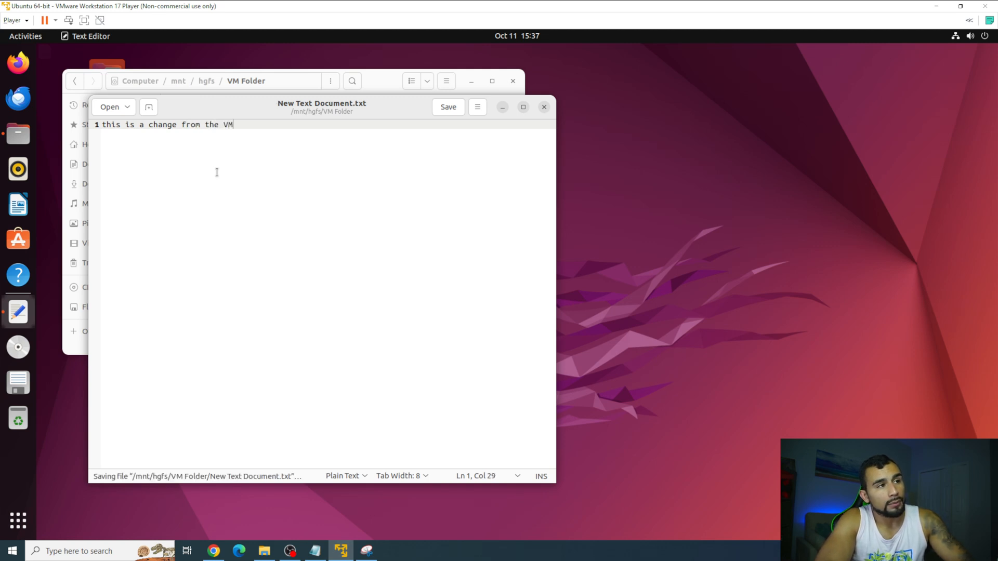
left_click(544, 106)
left_click_drag(518, 5, 429, 51)
left_click(754, 344)
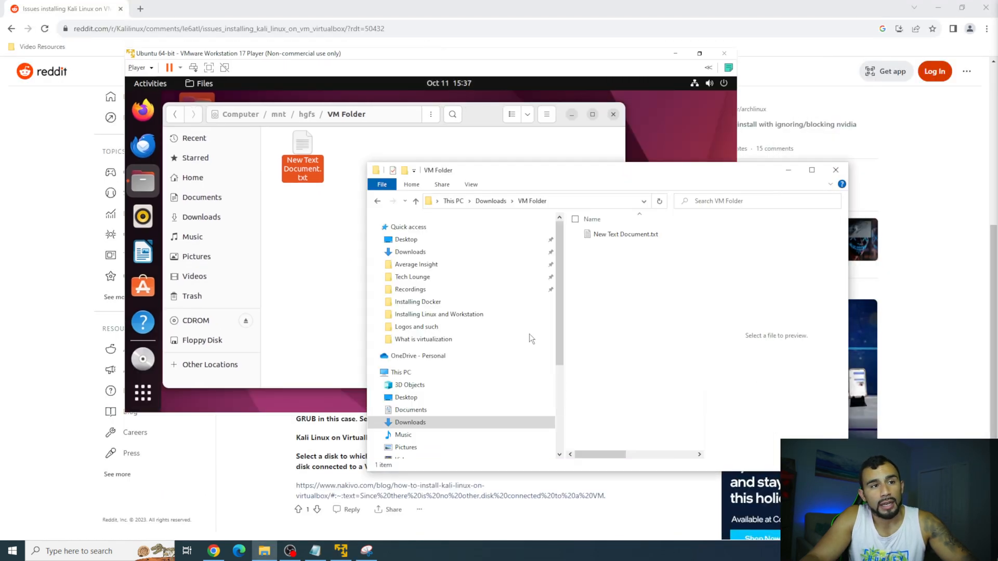
double_click(646, 238)
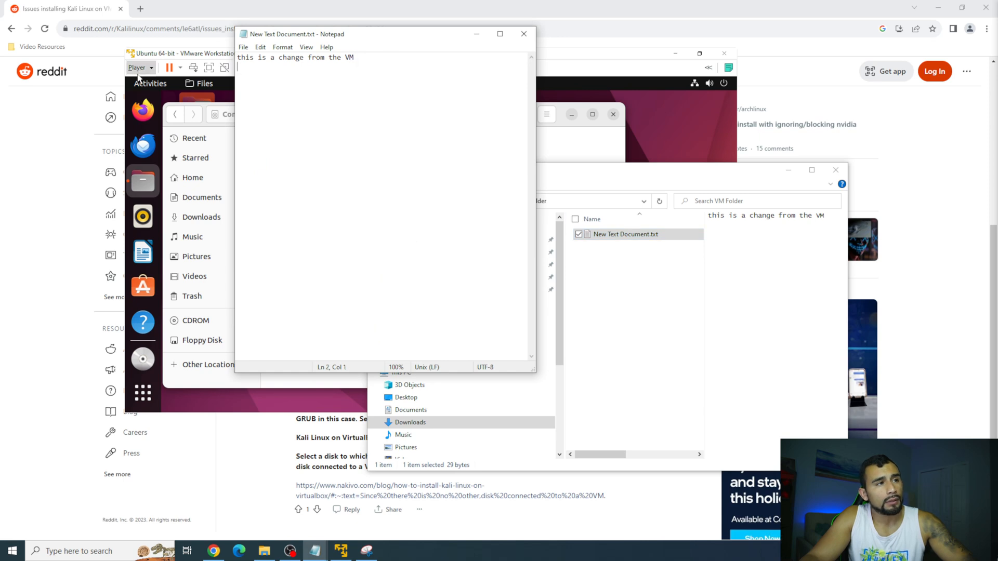